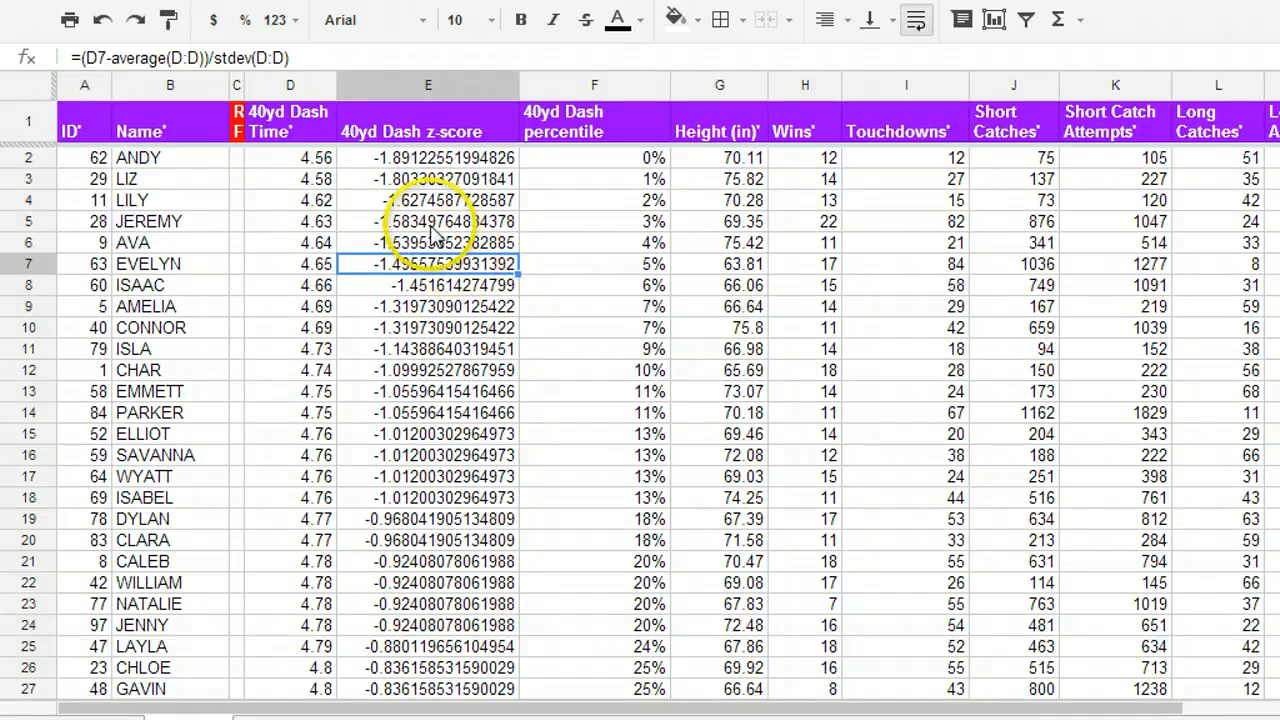
Insert a blank column directly to the right of the Height (in) column.
left_click(418, 138)
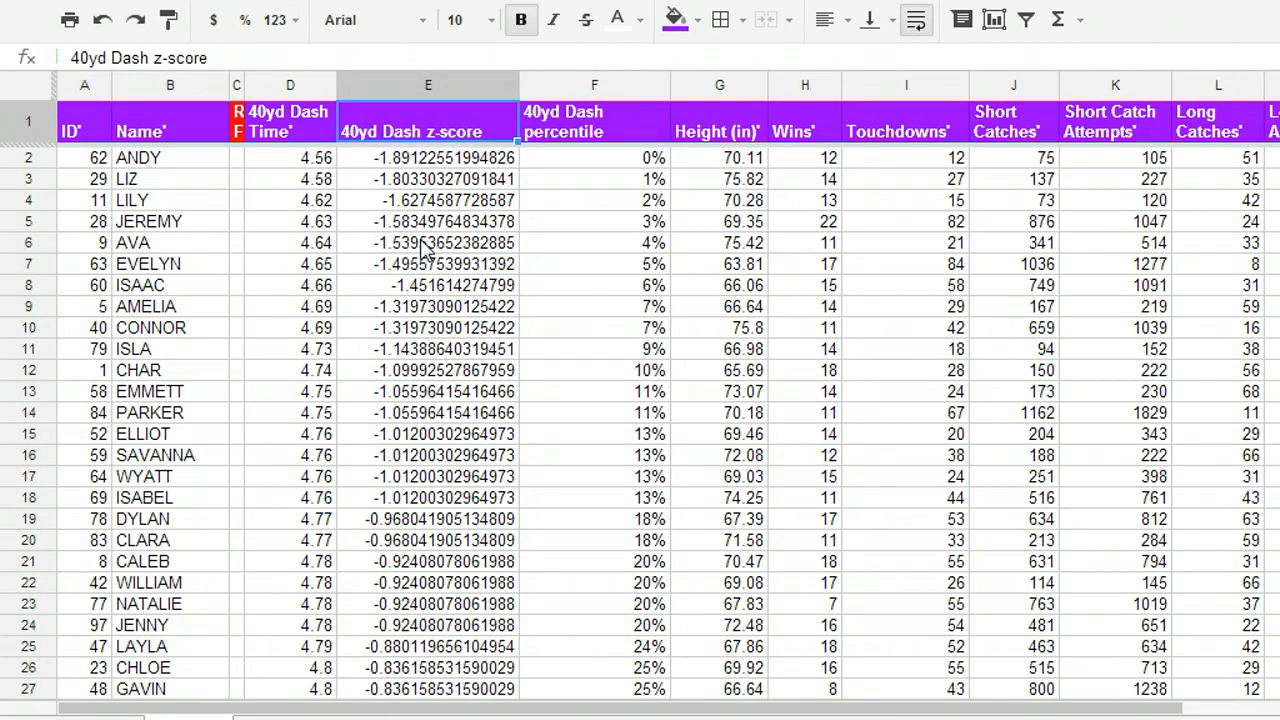
left_click(723, 133)
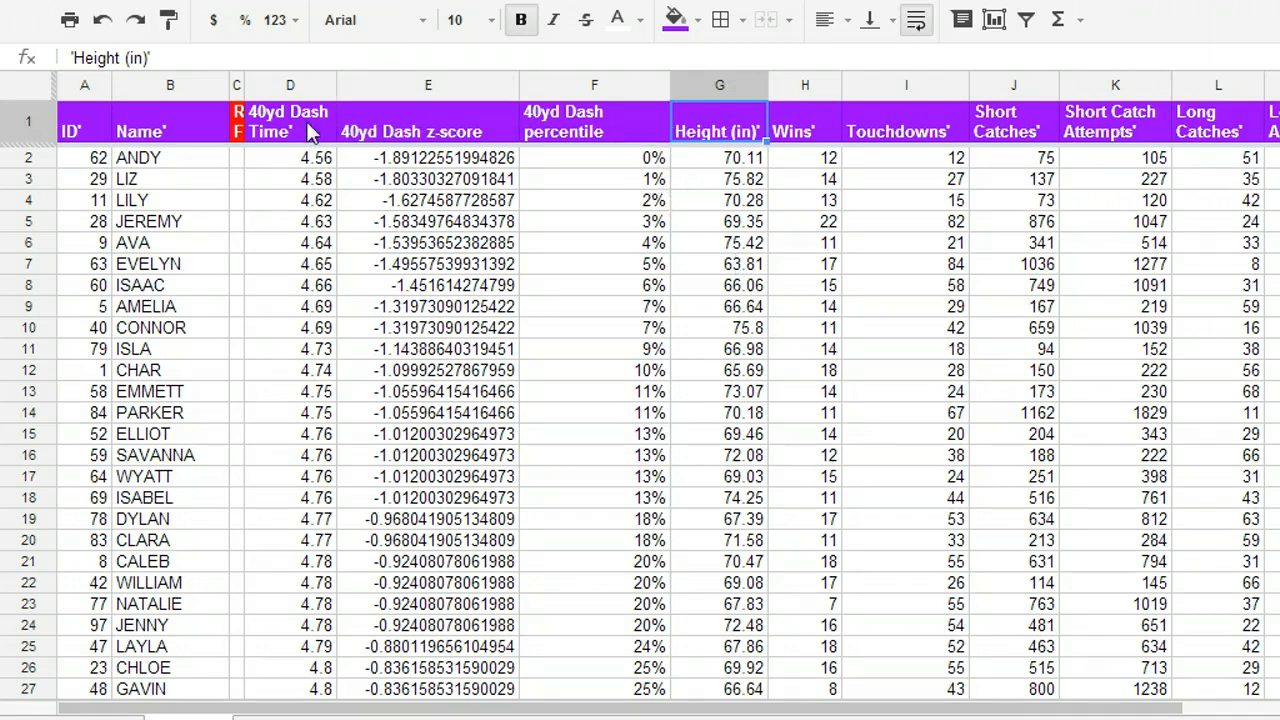
left_click(715, 199)
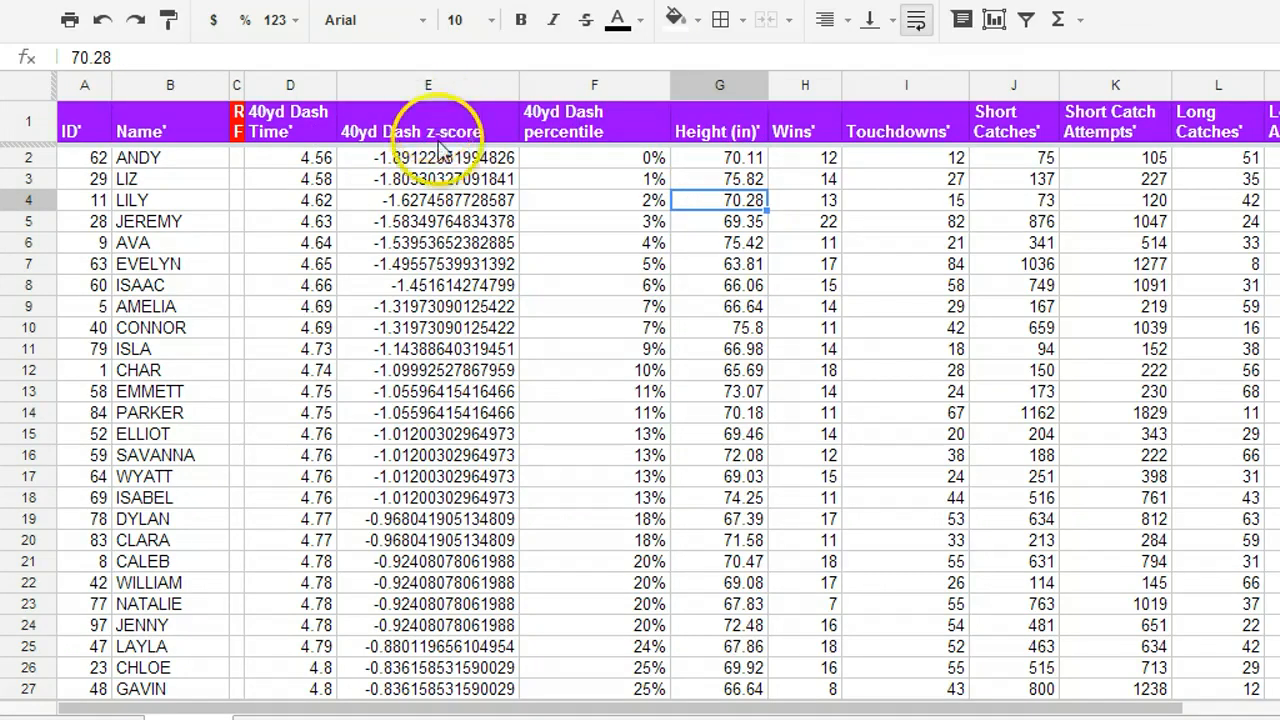
left_click(730, 83)
right_click(727, 83)
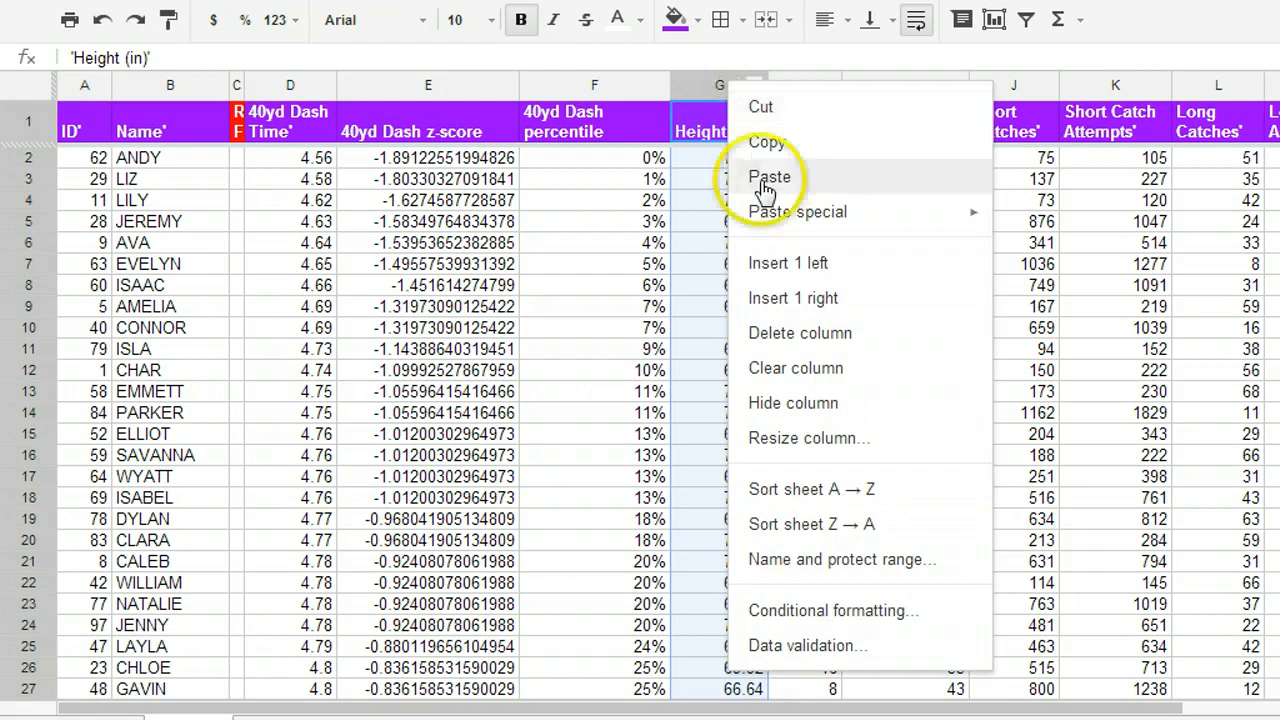
left_click(795, 297)
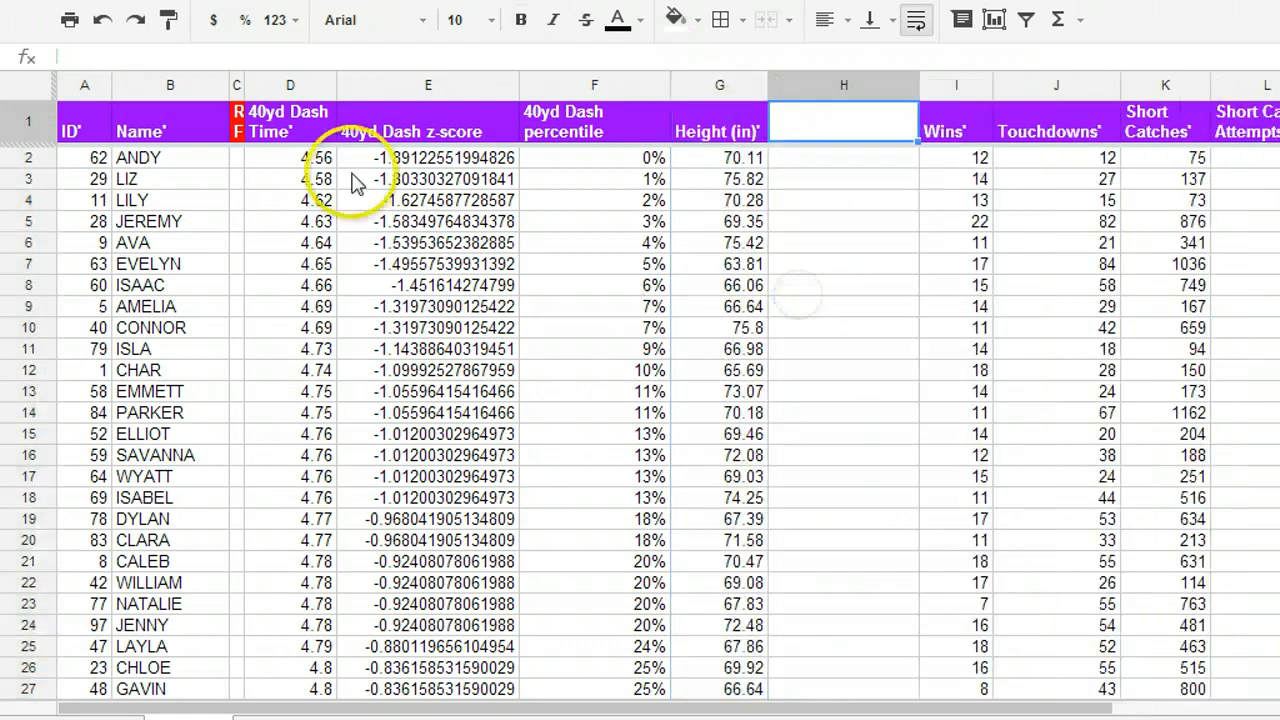
Enter the header "Height z-score" in cell H1 of the new column.
left_click(372, 125)
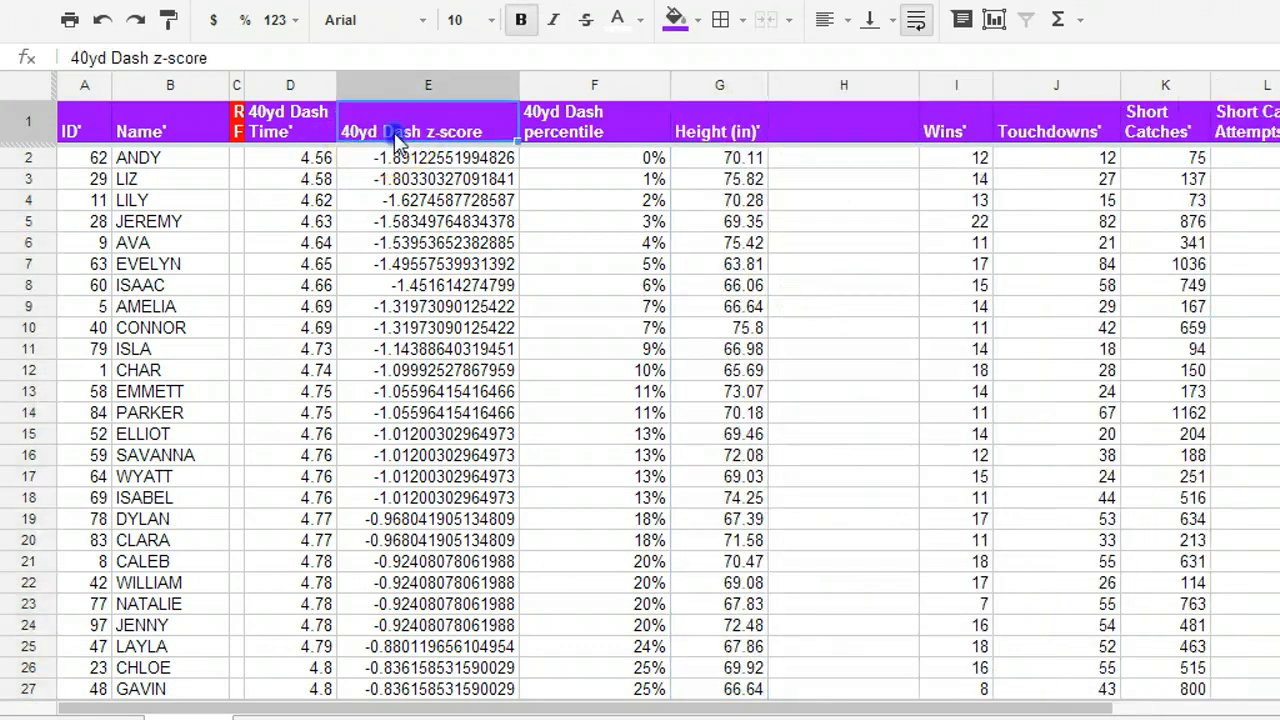
left_click(781, 116)
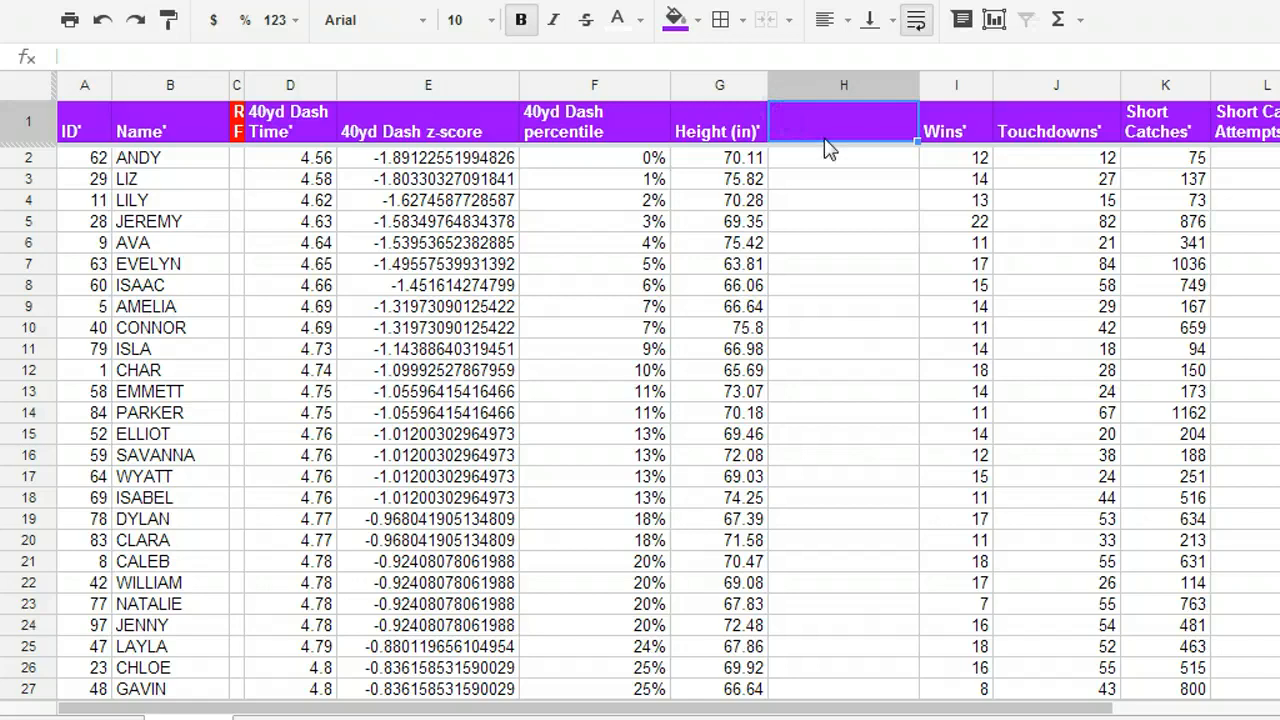
type("Height")
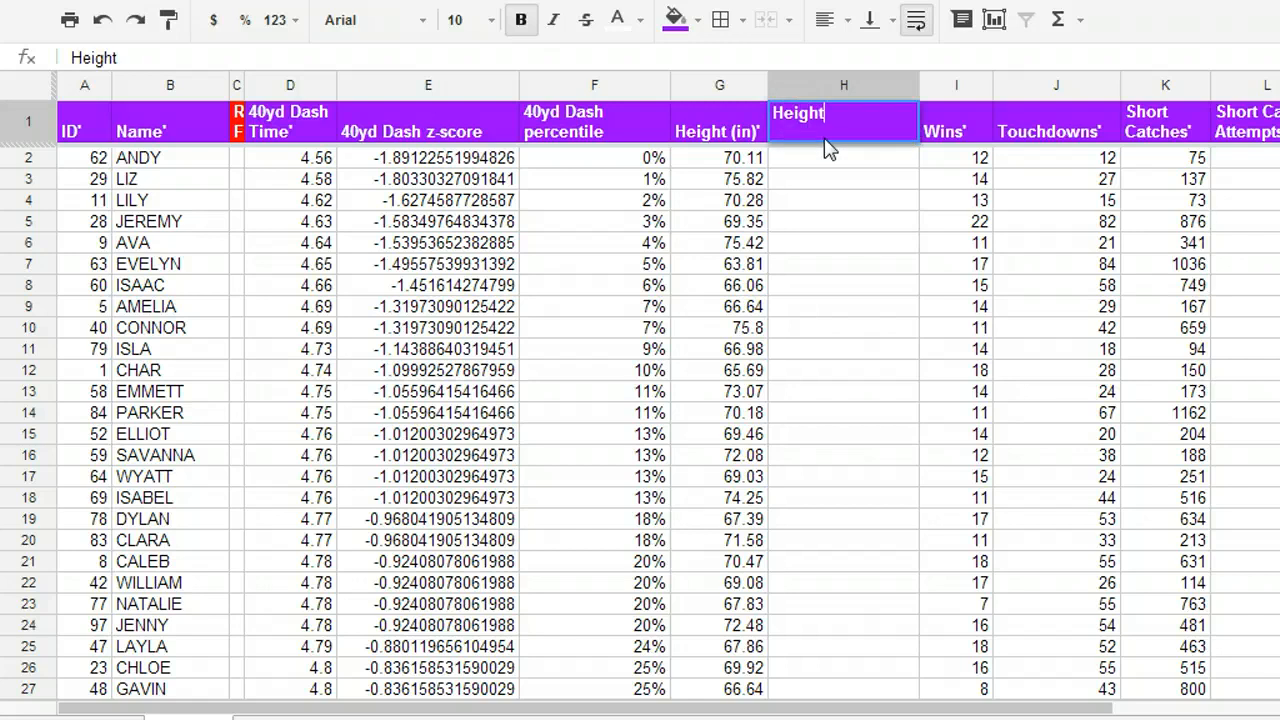
type(" z-score")
key("Return")
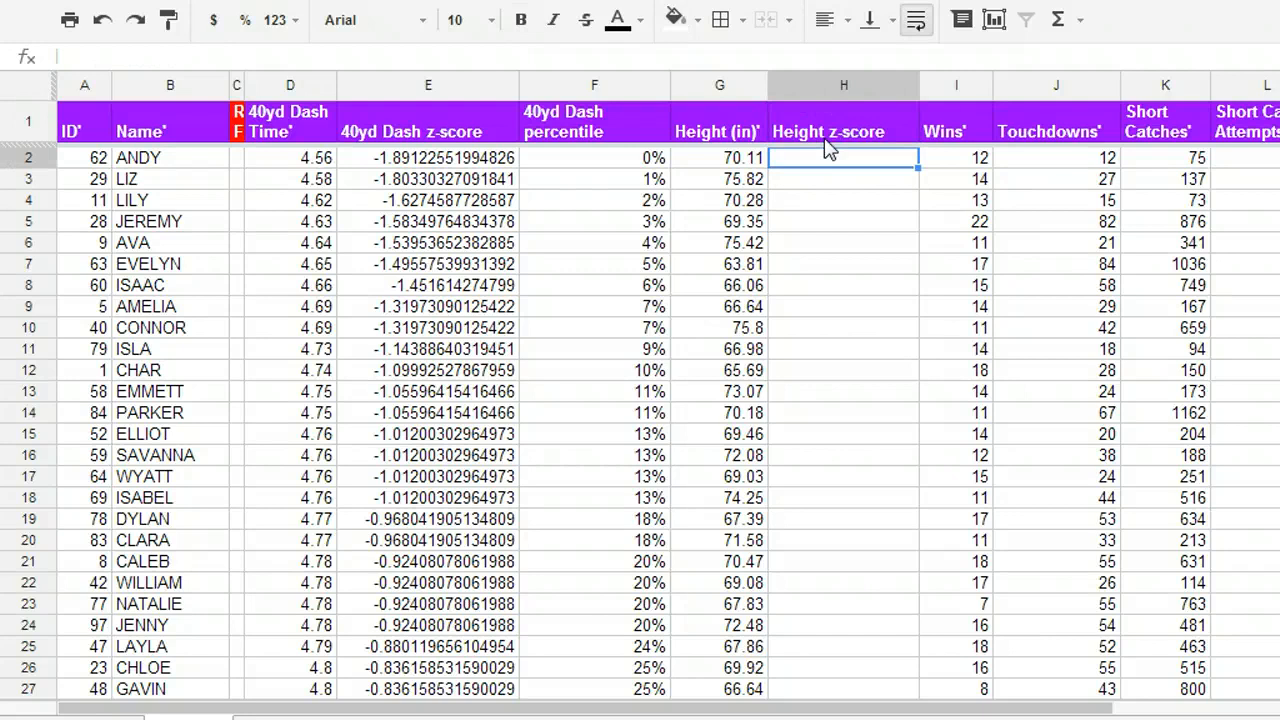
Enter the z-score formula =(G2-average(G:G))/stdev(G:G) in cell H2.
type("=")
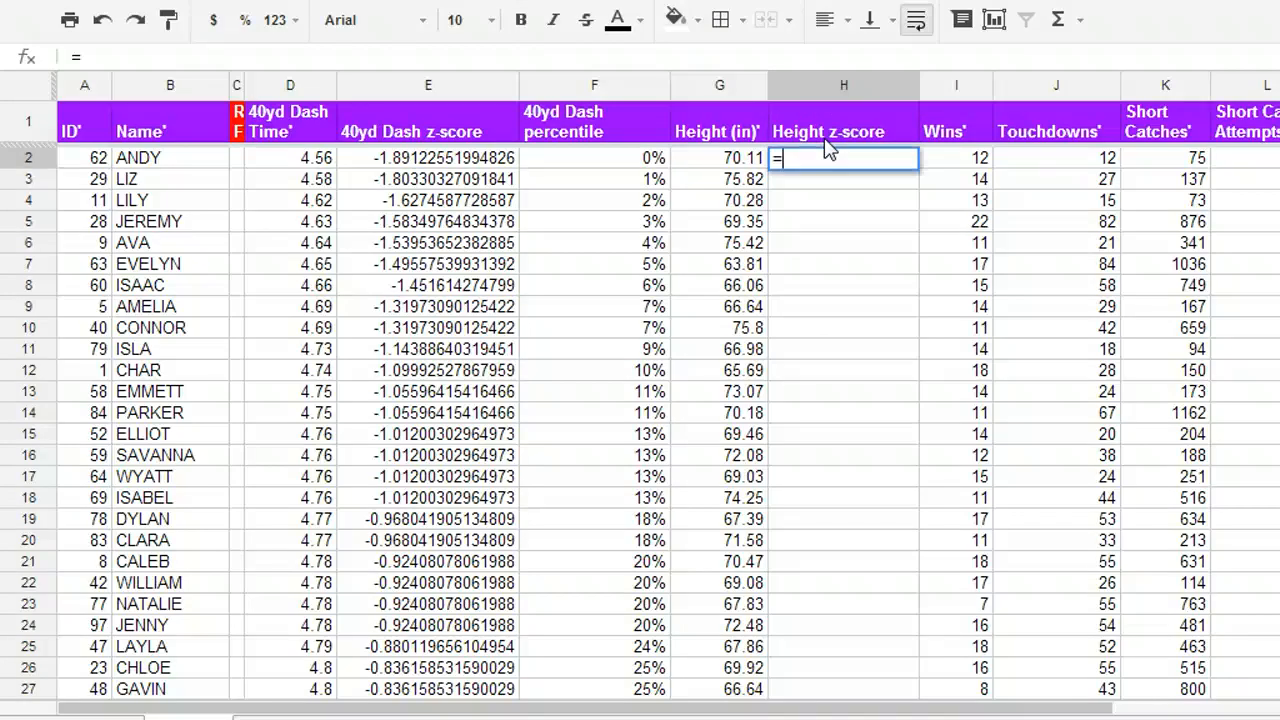
type("(")
left_click(744, 158)
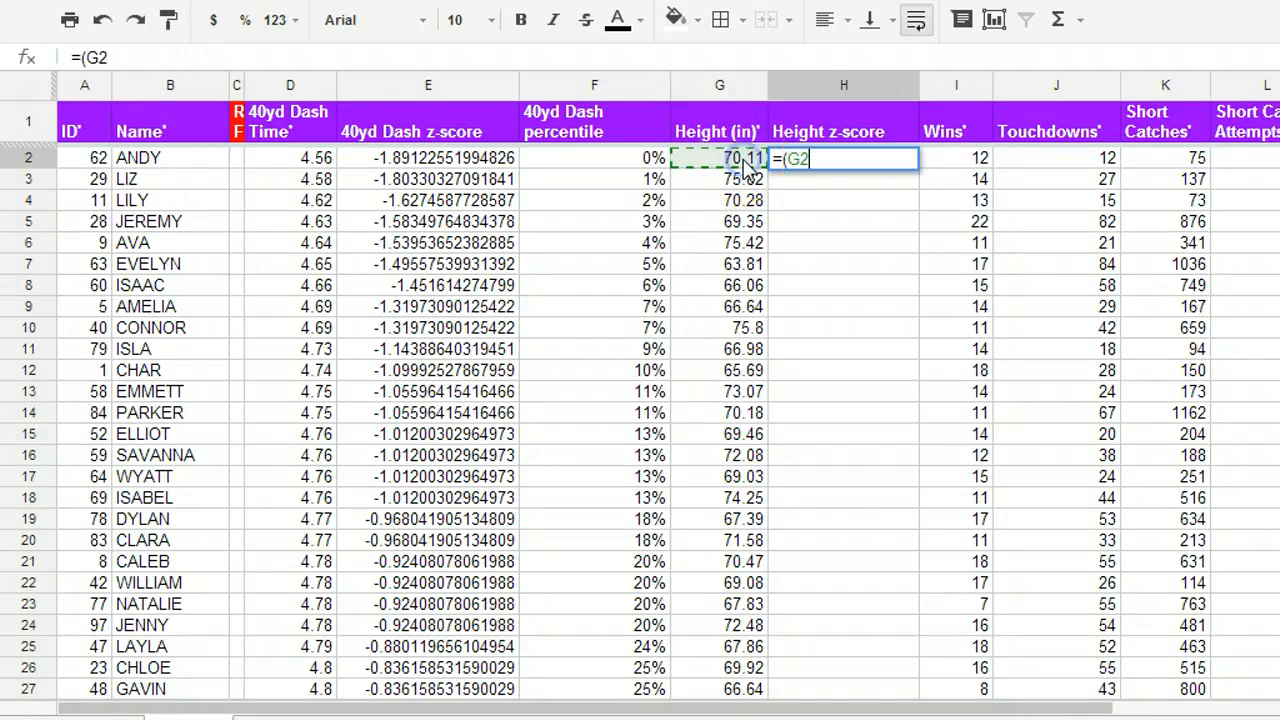
type("-")
type("ave")
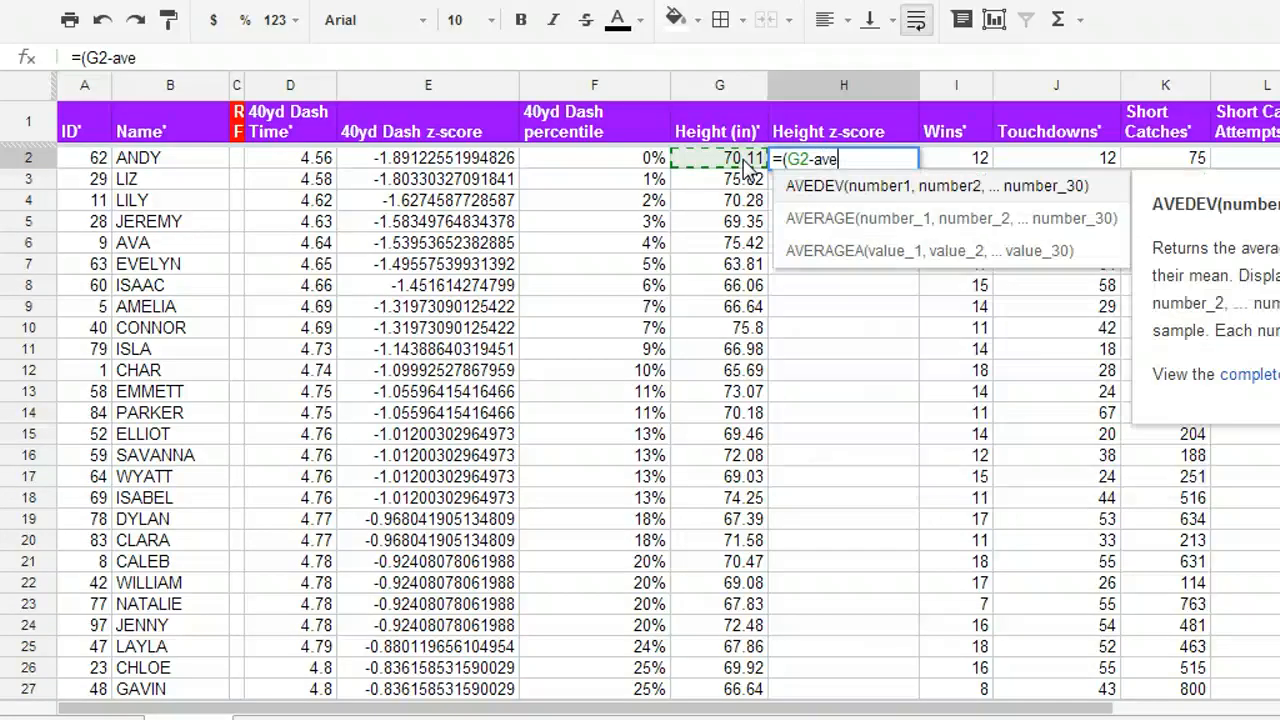
type("rage(")
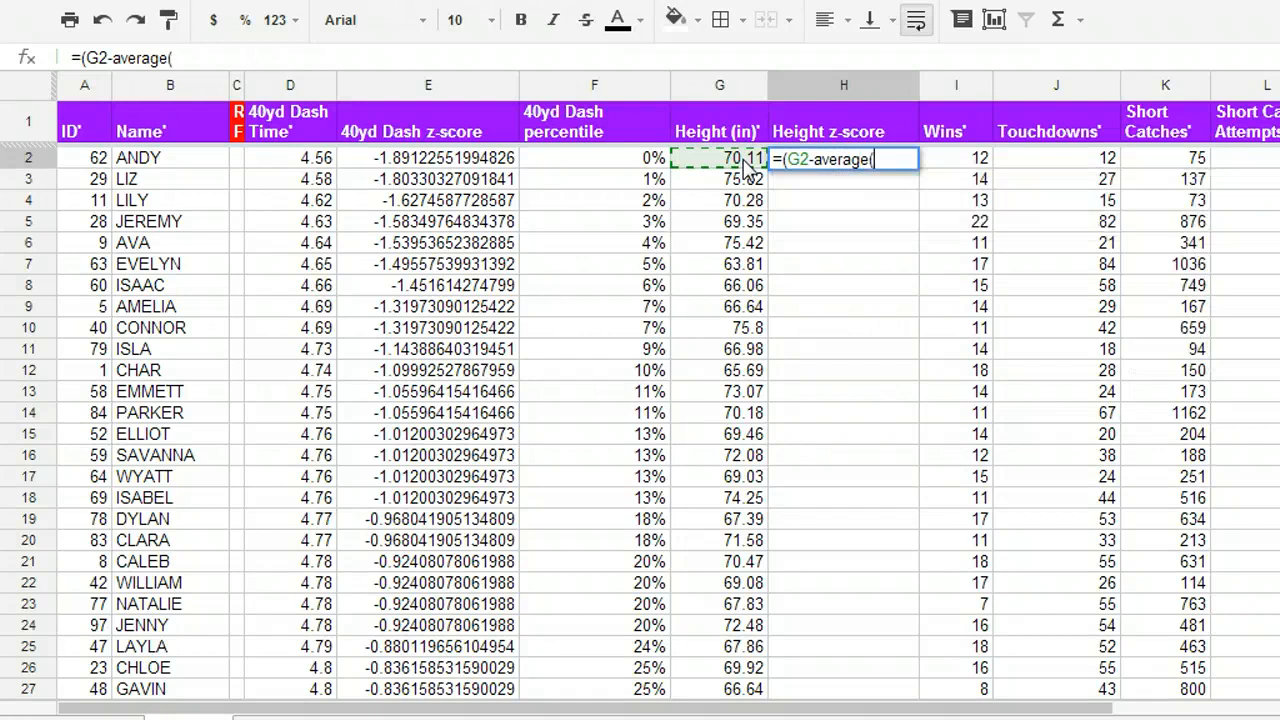
left_click(727, 88)
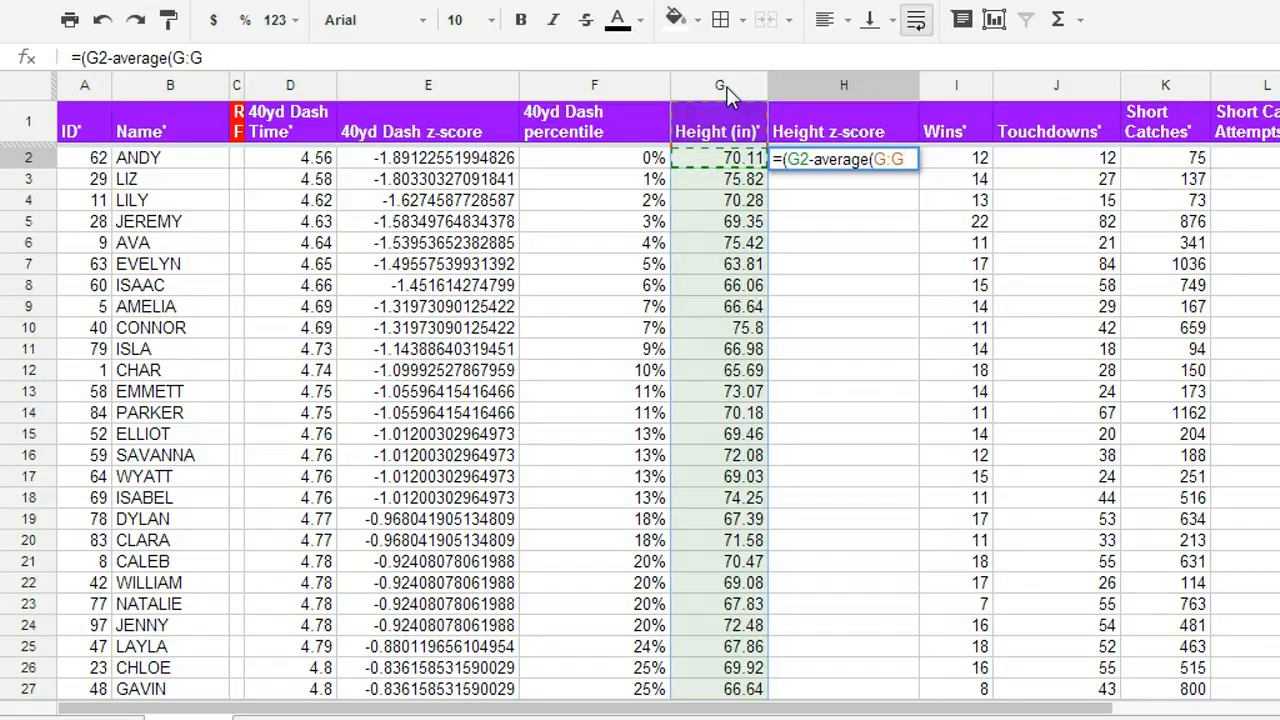
type("))/std")
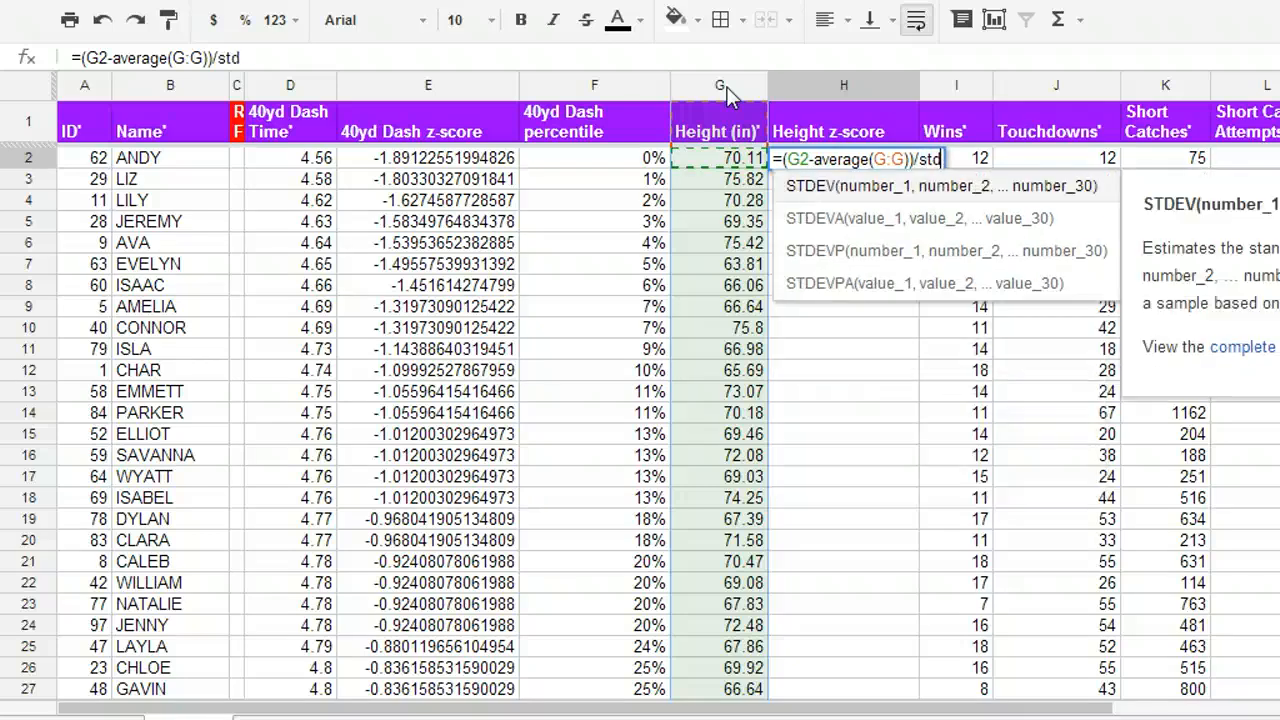
type("ev(")
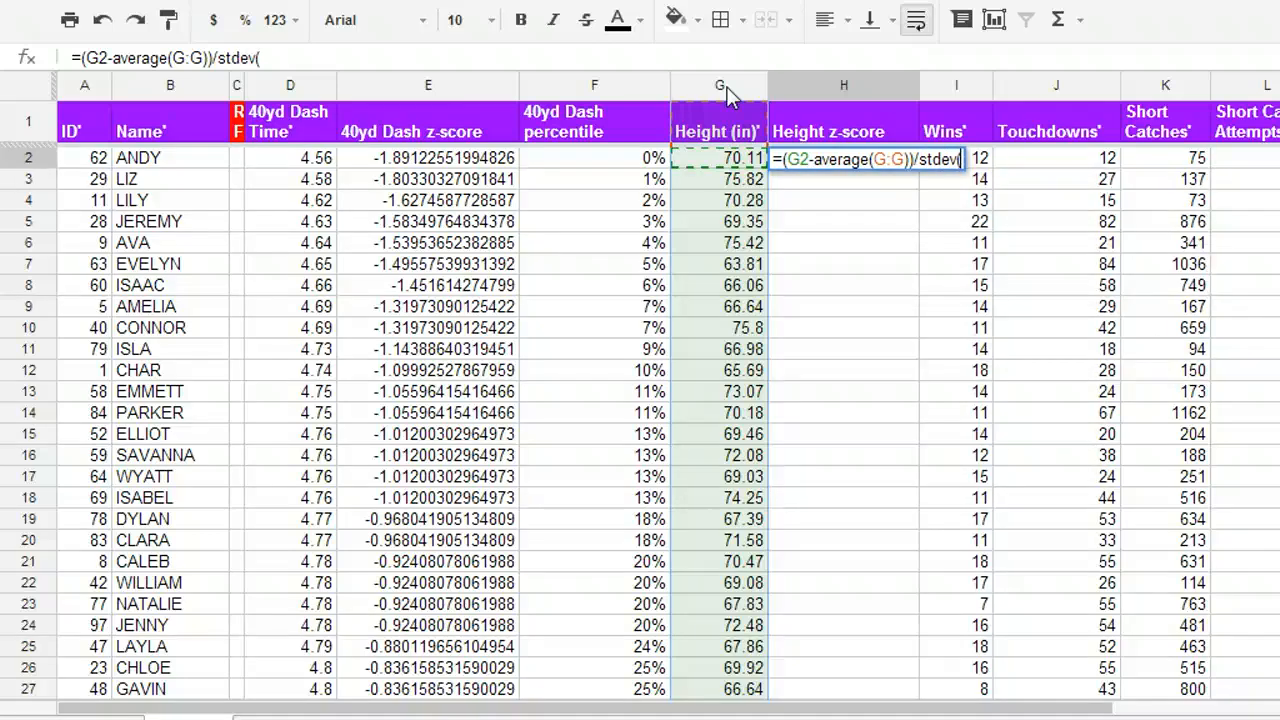
key("BackSpace")
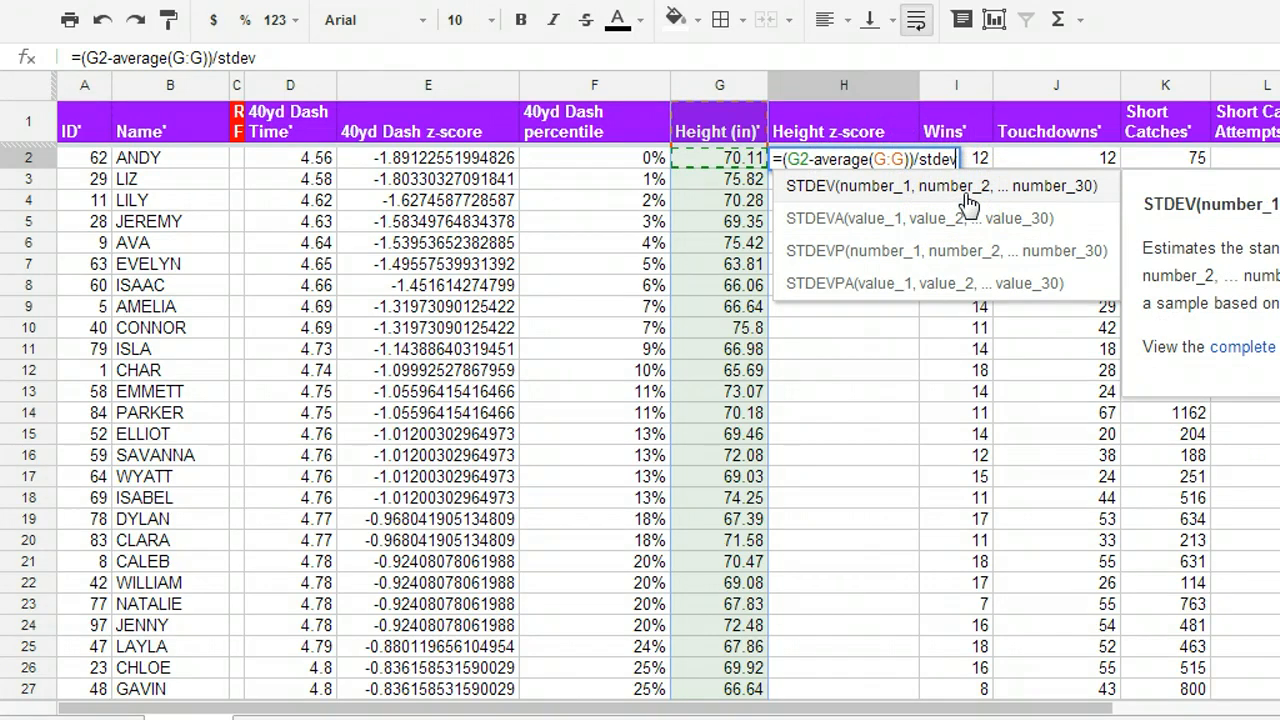
type("(")
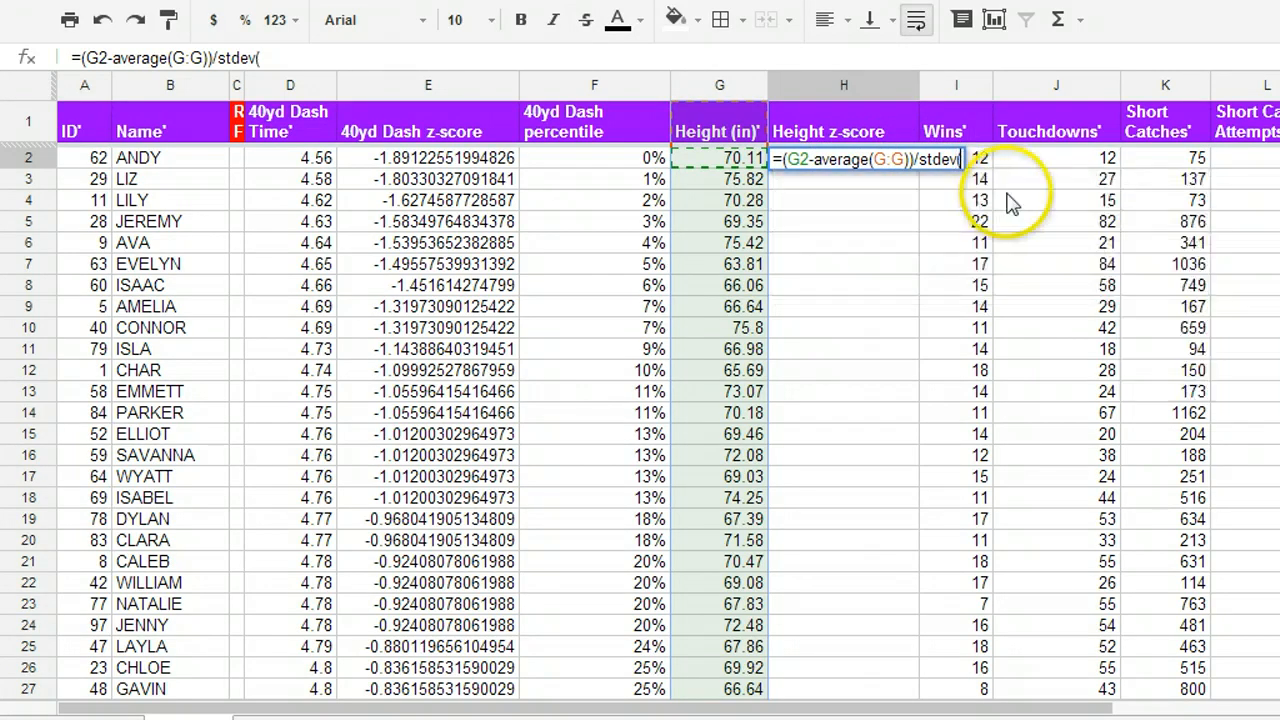
left_click(710, 84)
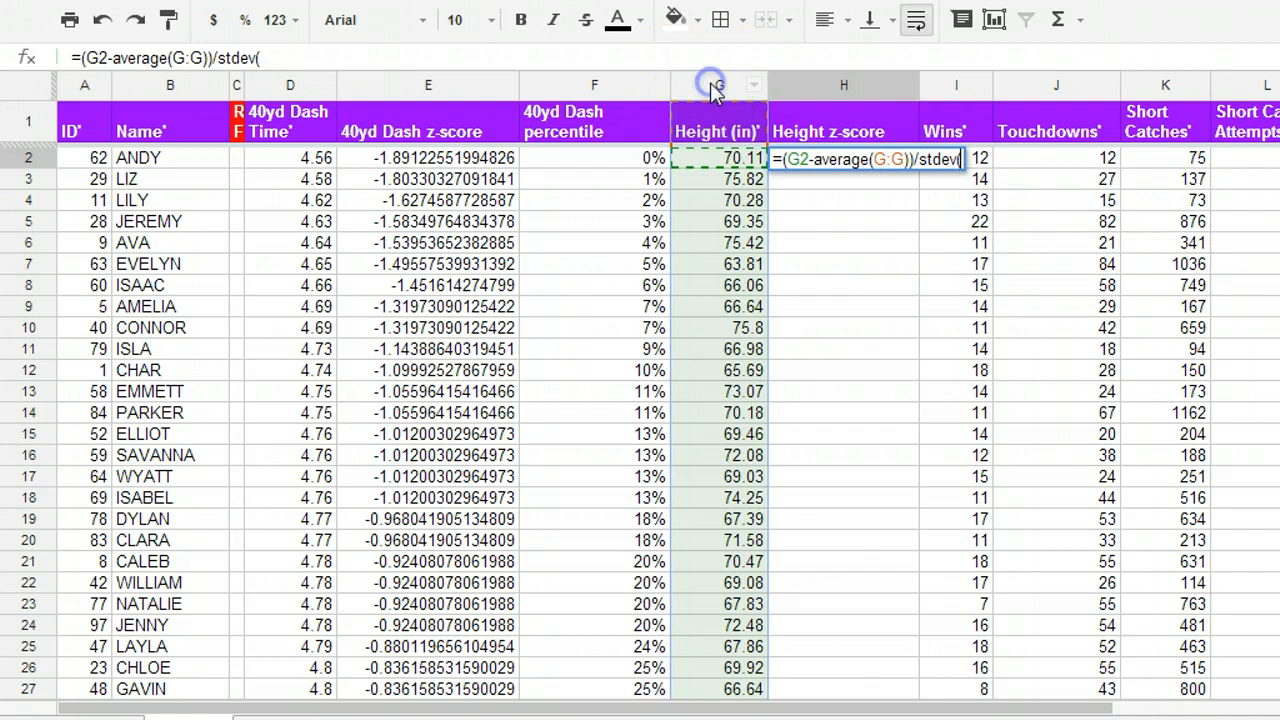
left_click(711, 83)
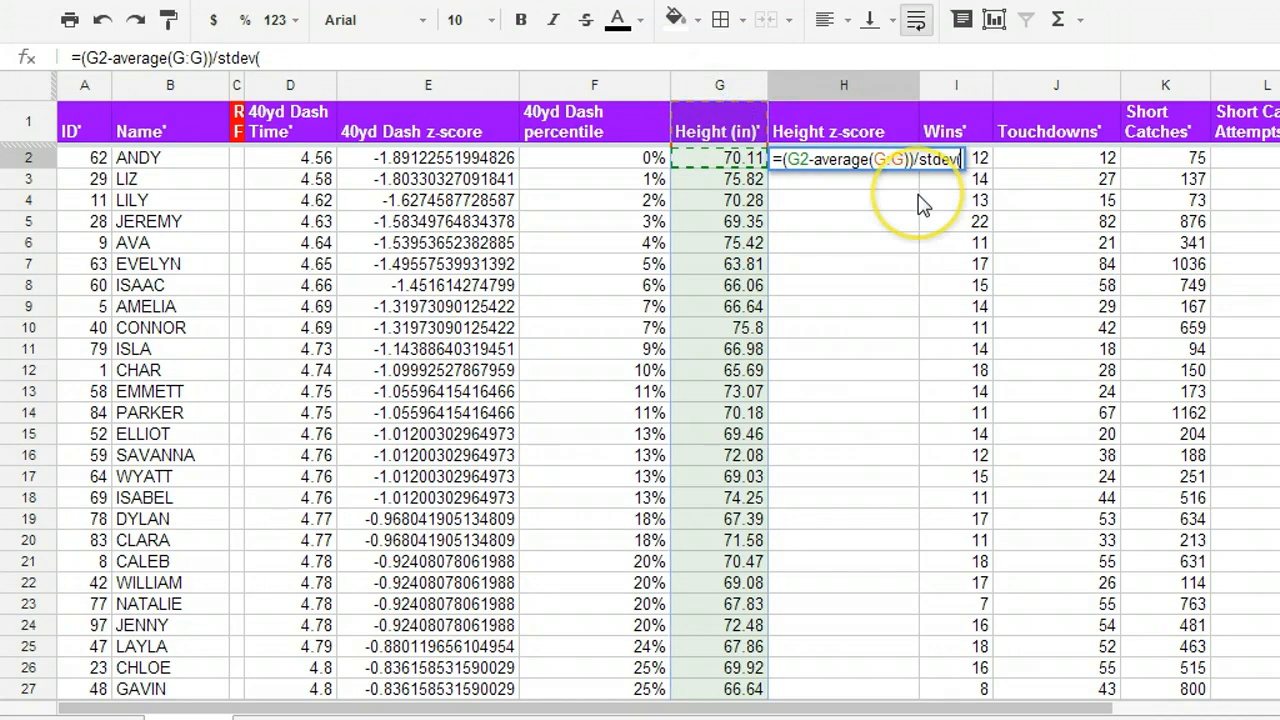
type("G:G")
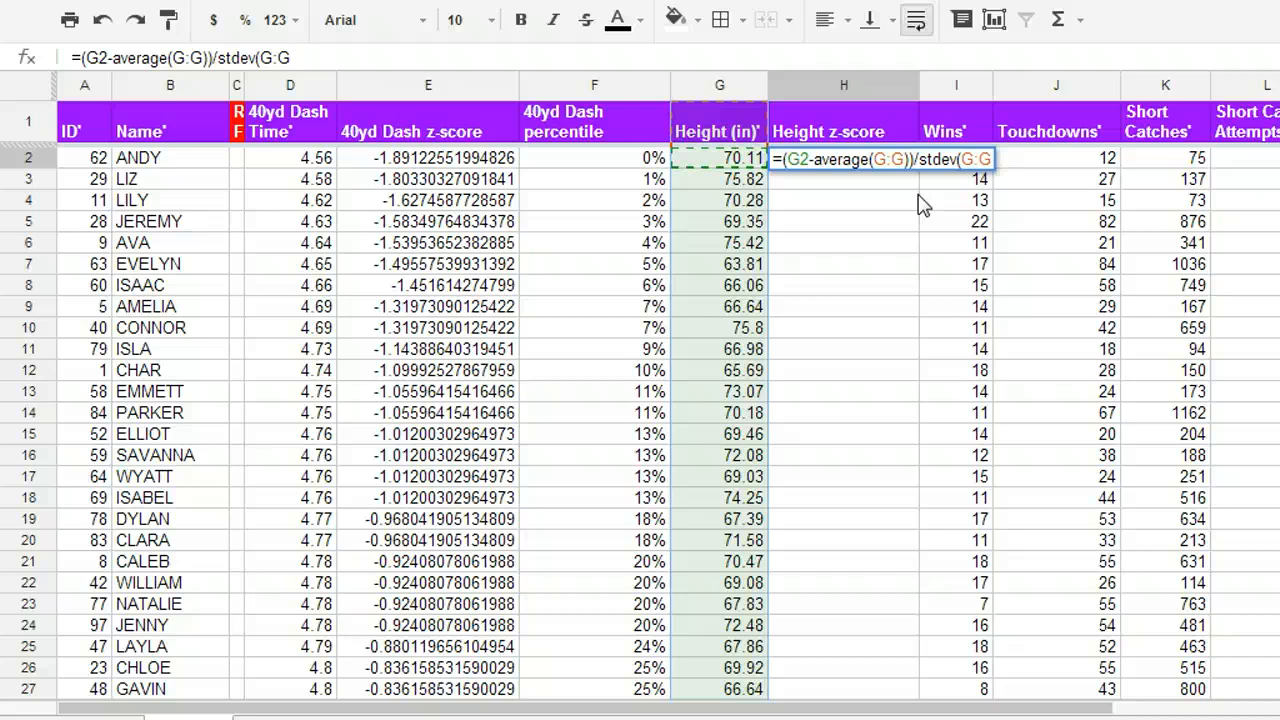
type(")a")
key("BackSpace")
key("Return")
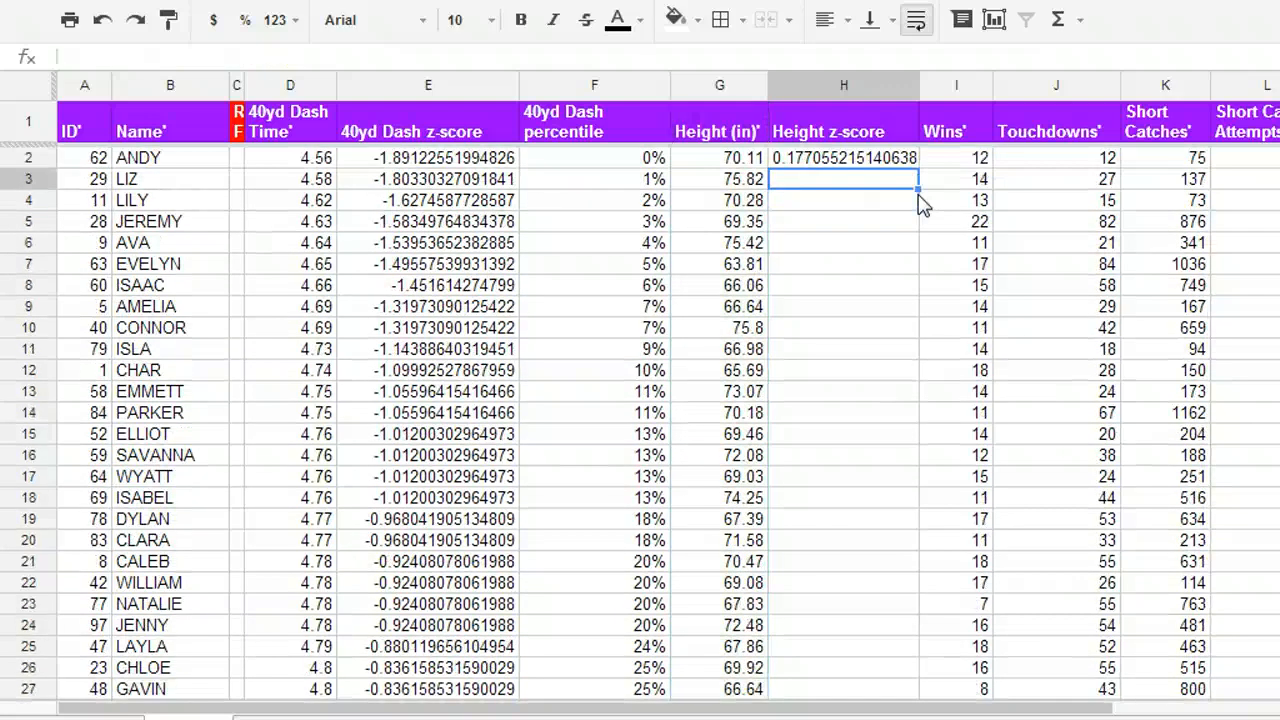
Fill the Height z-score formula from H2 down through row 99 and check the values back up to the first row.
left_click(905, 163)
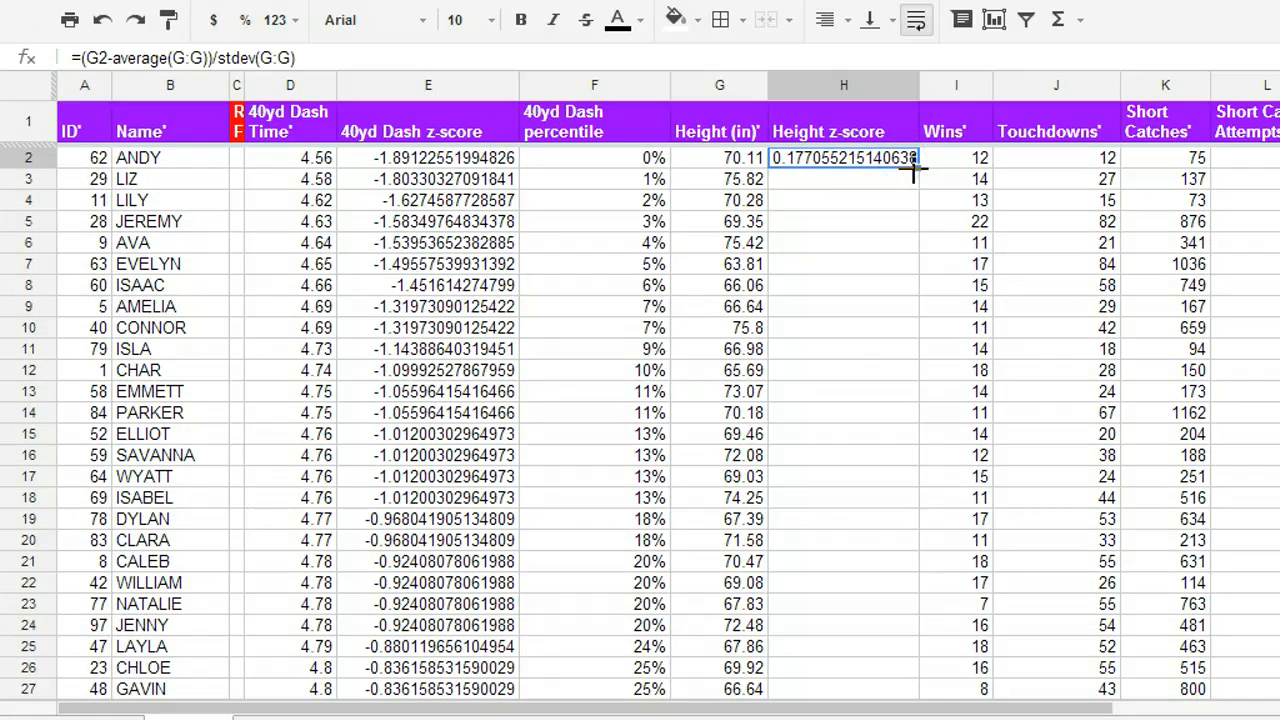
left_click_drag(913, 170, 918, 635)
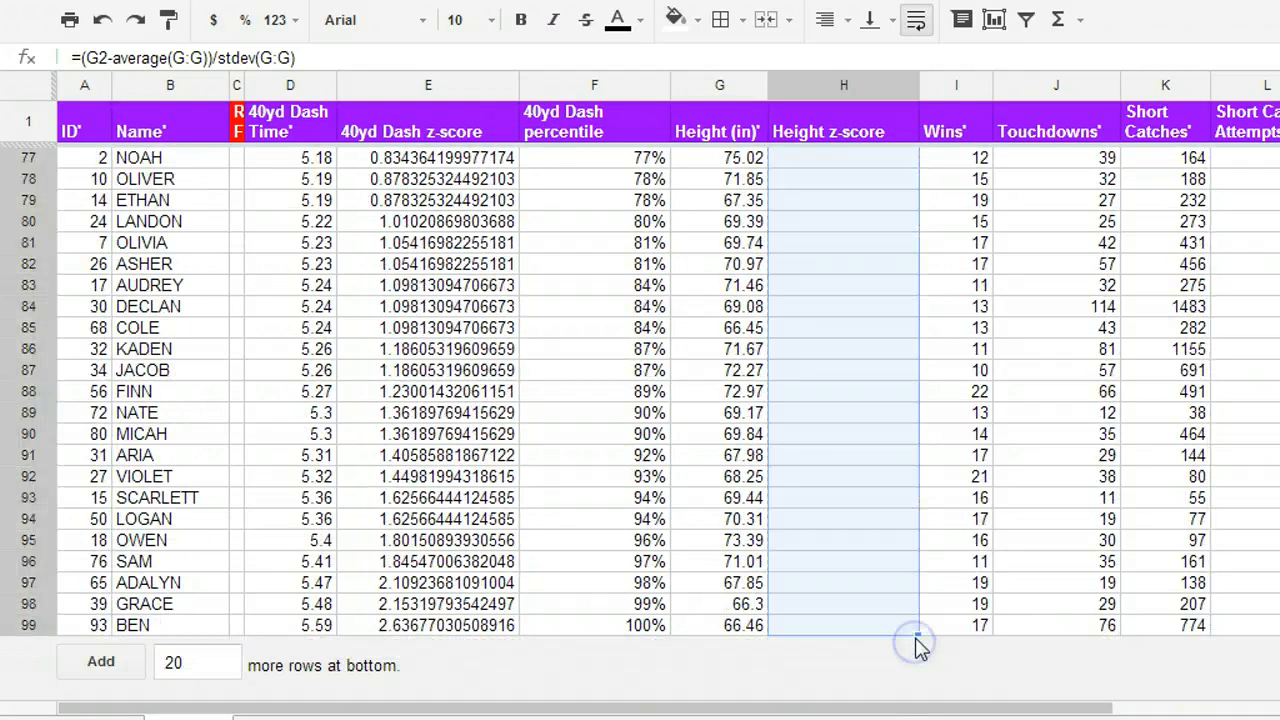
left_click(905, 415)
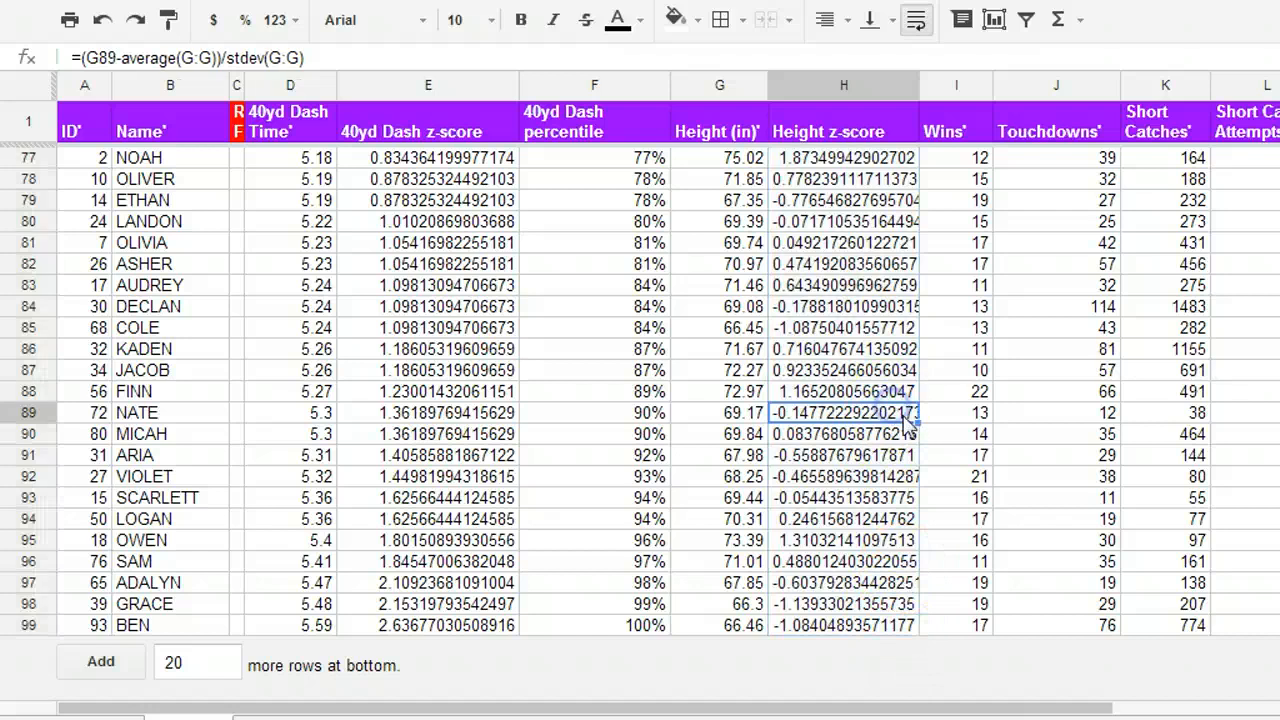
scroll(905, 422, "up", 15)
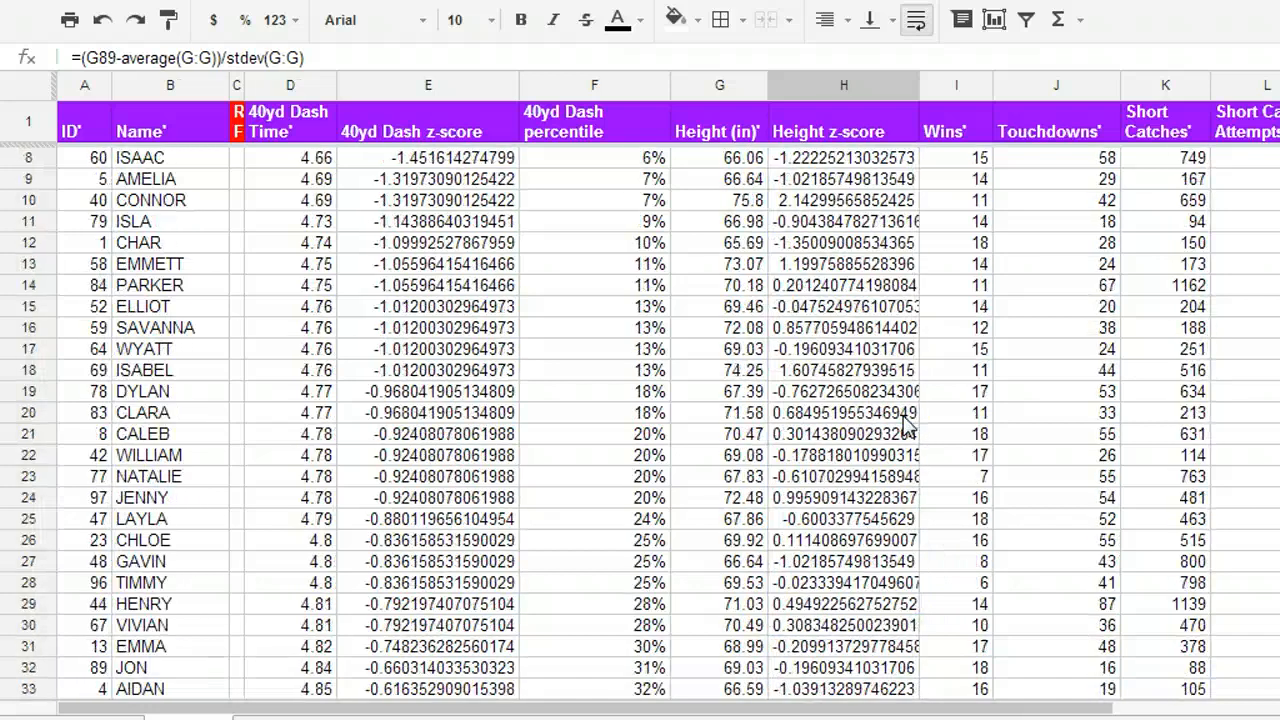
scroll(905, 422, "up", 2)
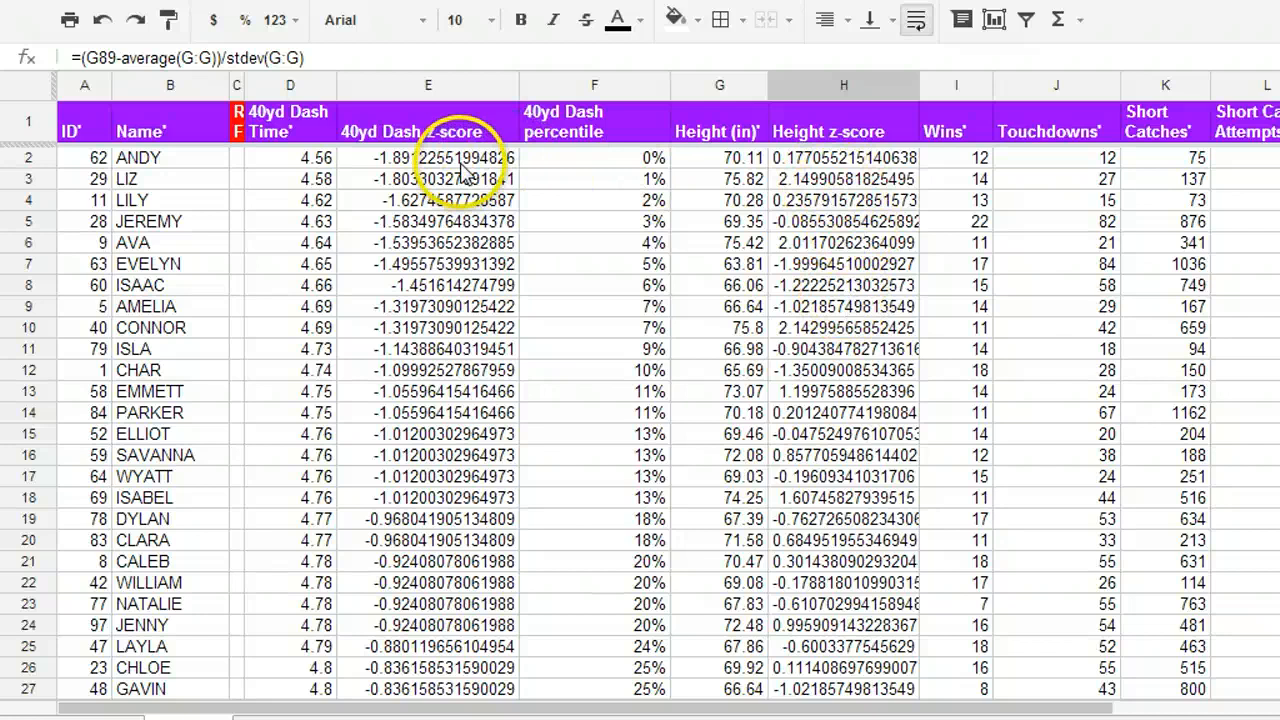
Widen the Ranking Formula column so its header fits, and enter the formula =H2-E2 in cell C2.
left_click_drag(244, 88, 430, 88)
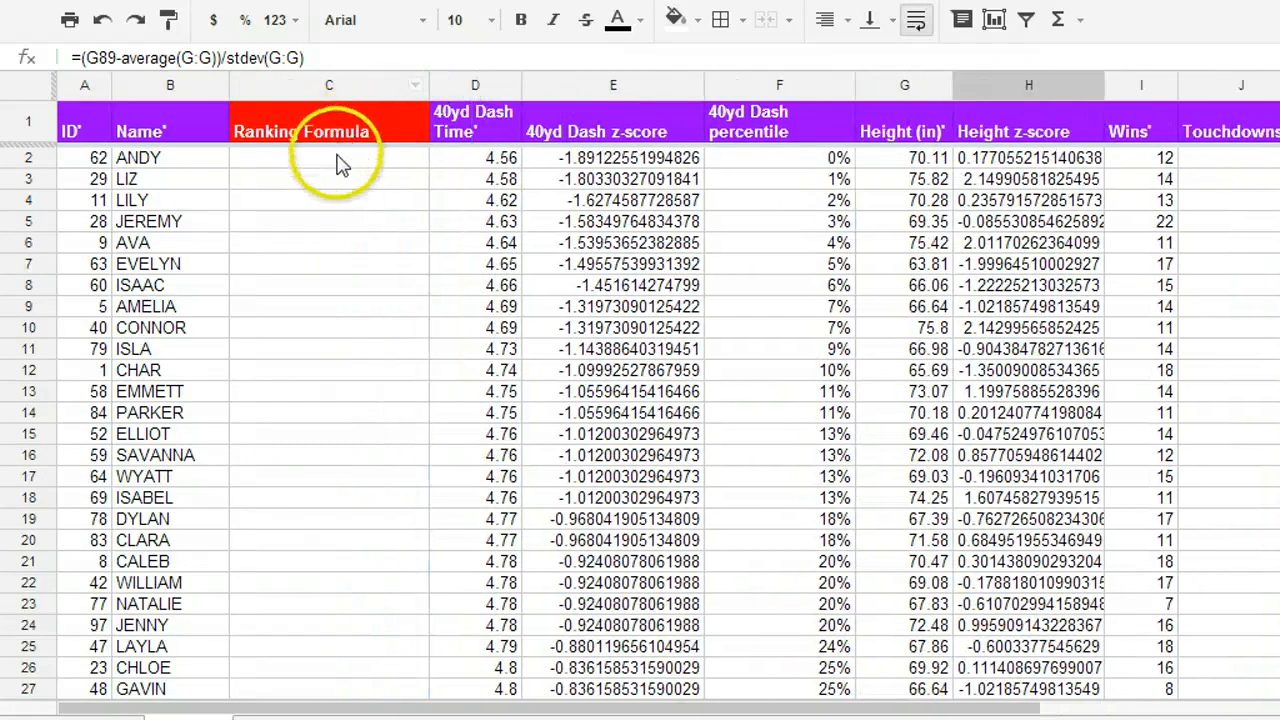
left_click(340, 160)
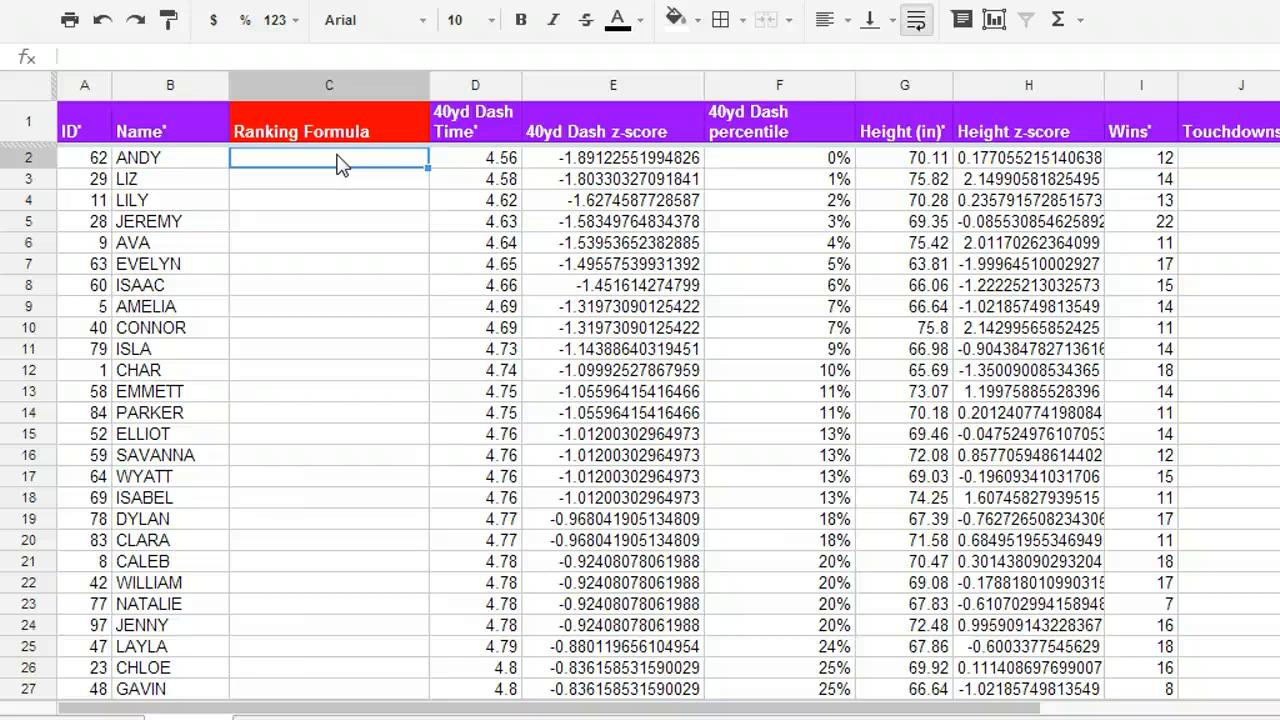
type("=")
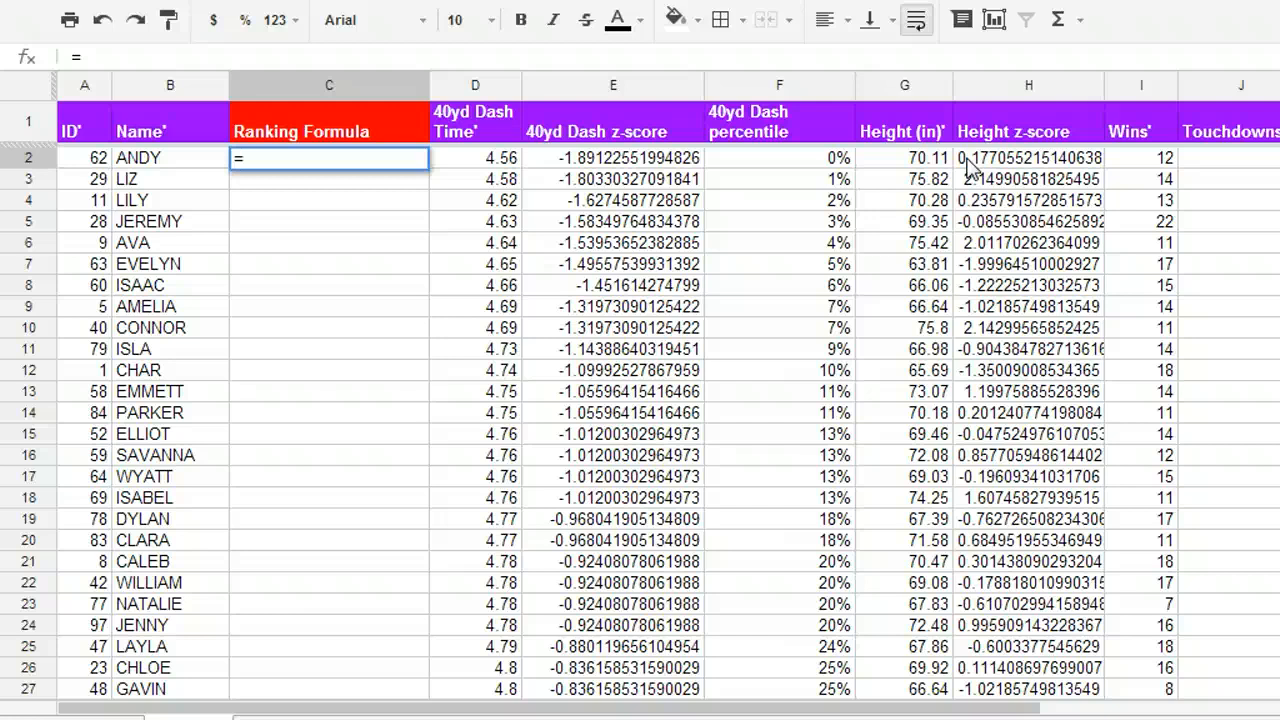
left_click(1028, 161)
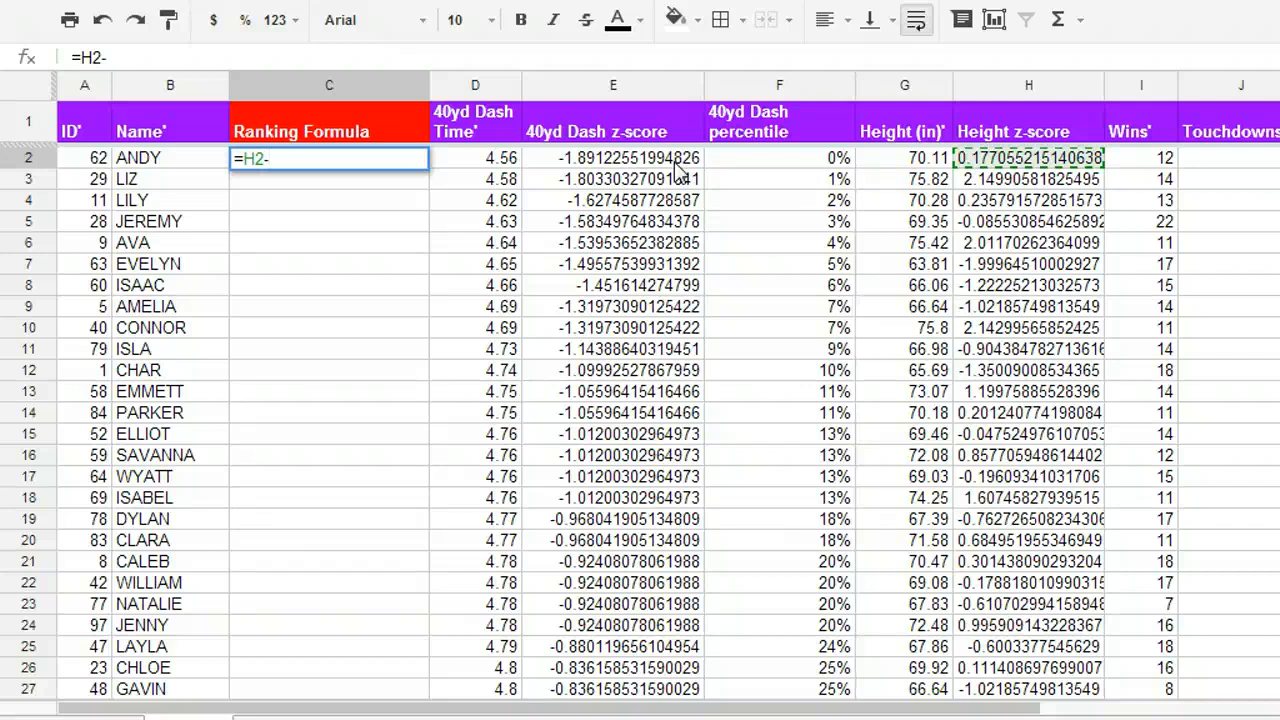
left_click(680, 161)
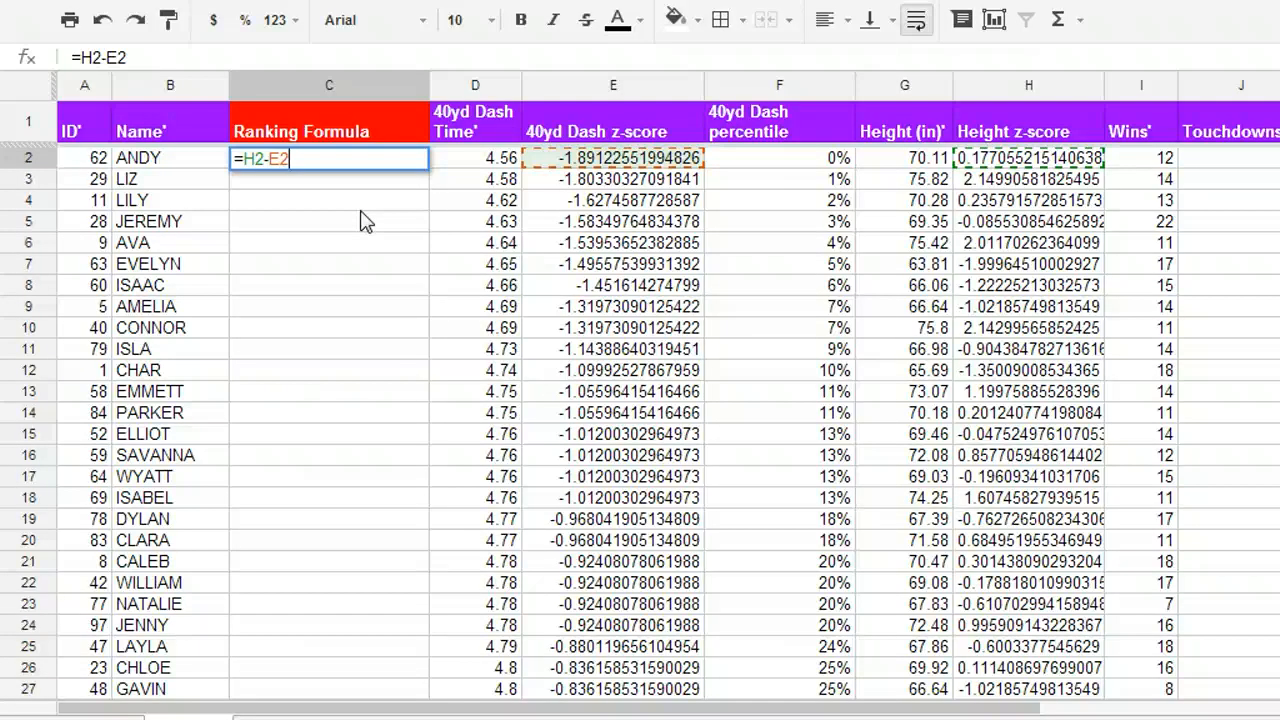
key("Return")
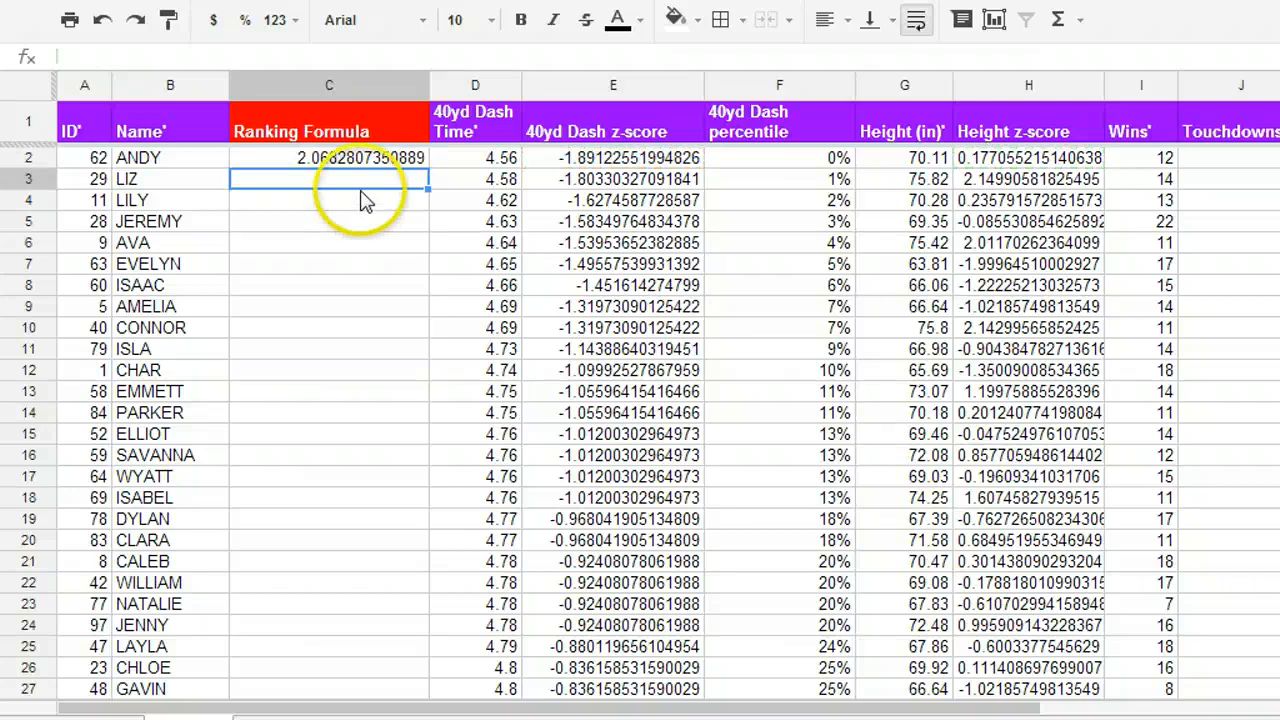
Fill the ranking formula from C2 down through row 99.
left_click(395, 160)
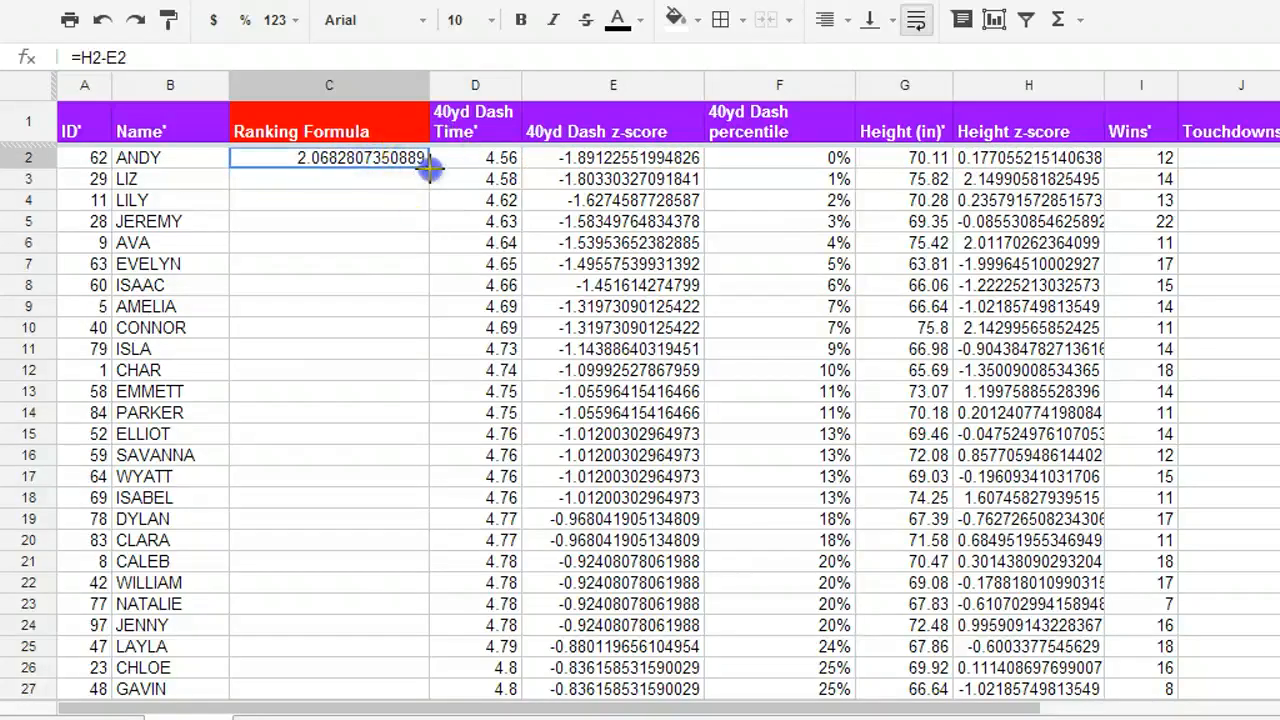
left_click_drag(397, 445, 418, 675)
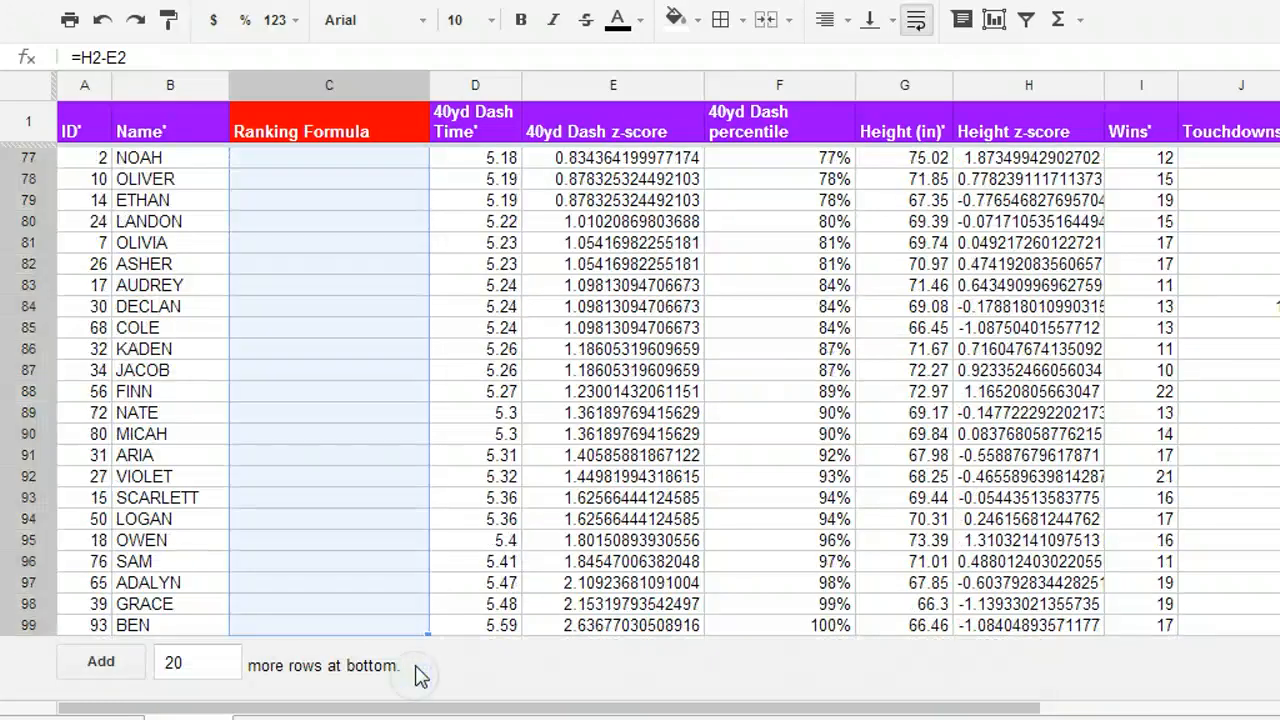
Sort the whole sheet by the Ranking Formula column in descending order (Z → A).
left_click(395, 476)
scroll(388, 470, "up", 2)
scroll(387, 470, "up", 20)
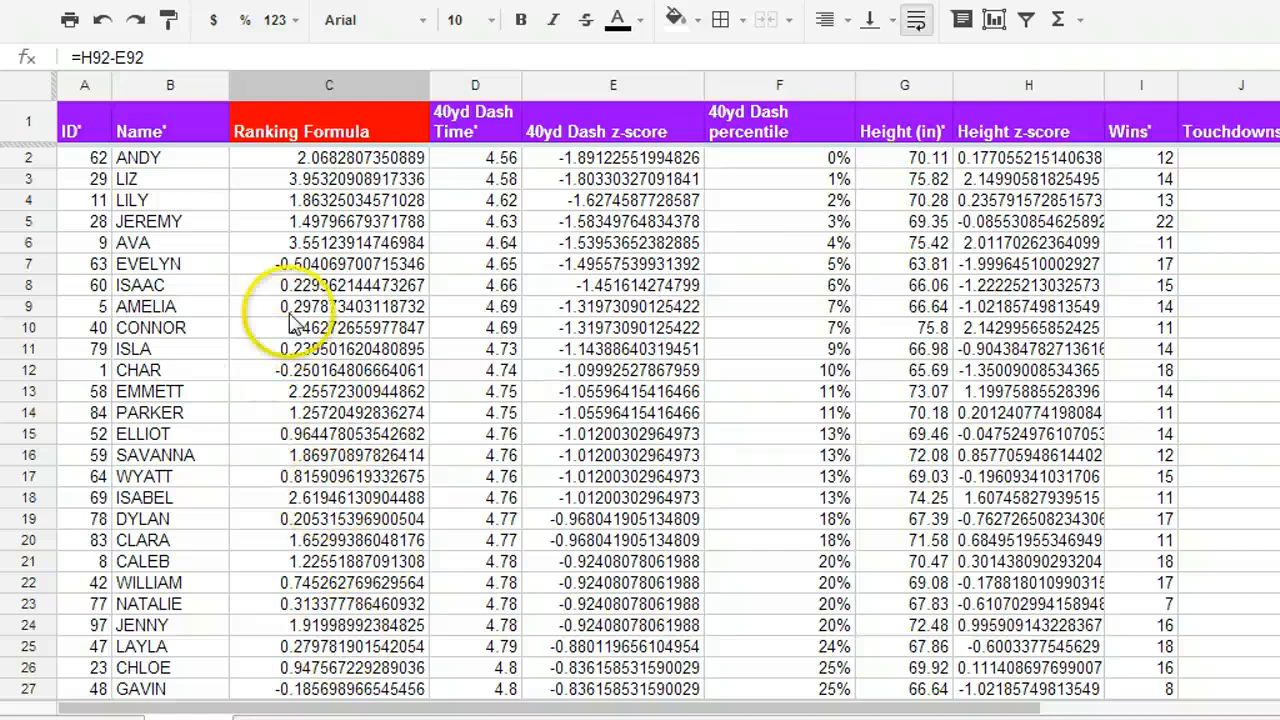
left_click(275, 133)
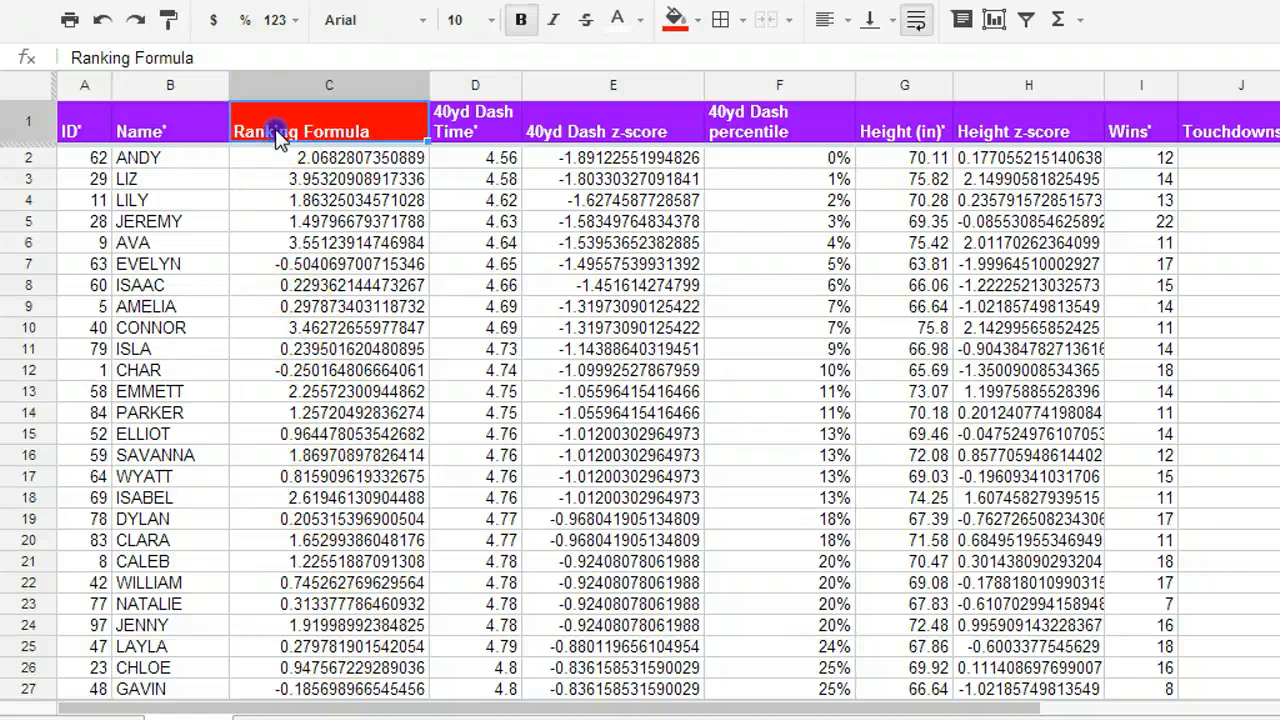
left_click(323, 90)
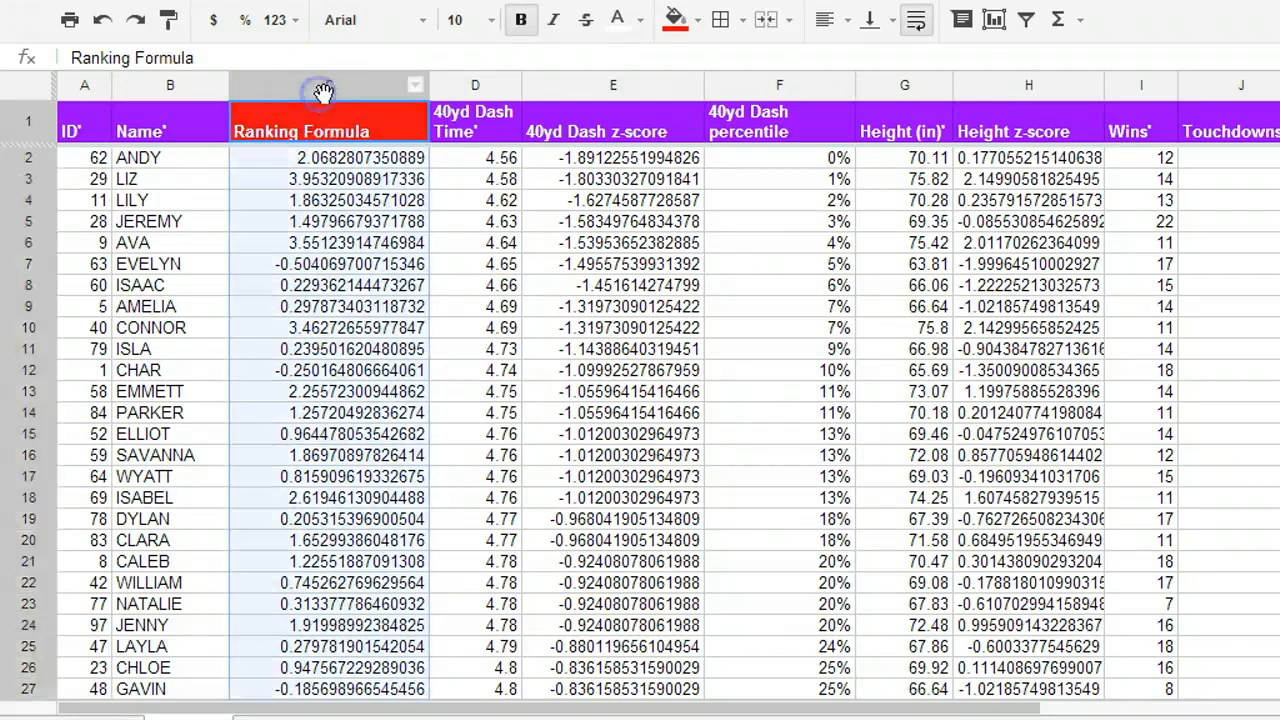
left_click(414, 90)
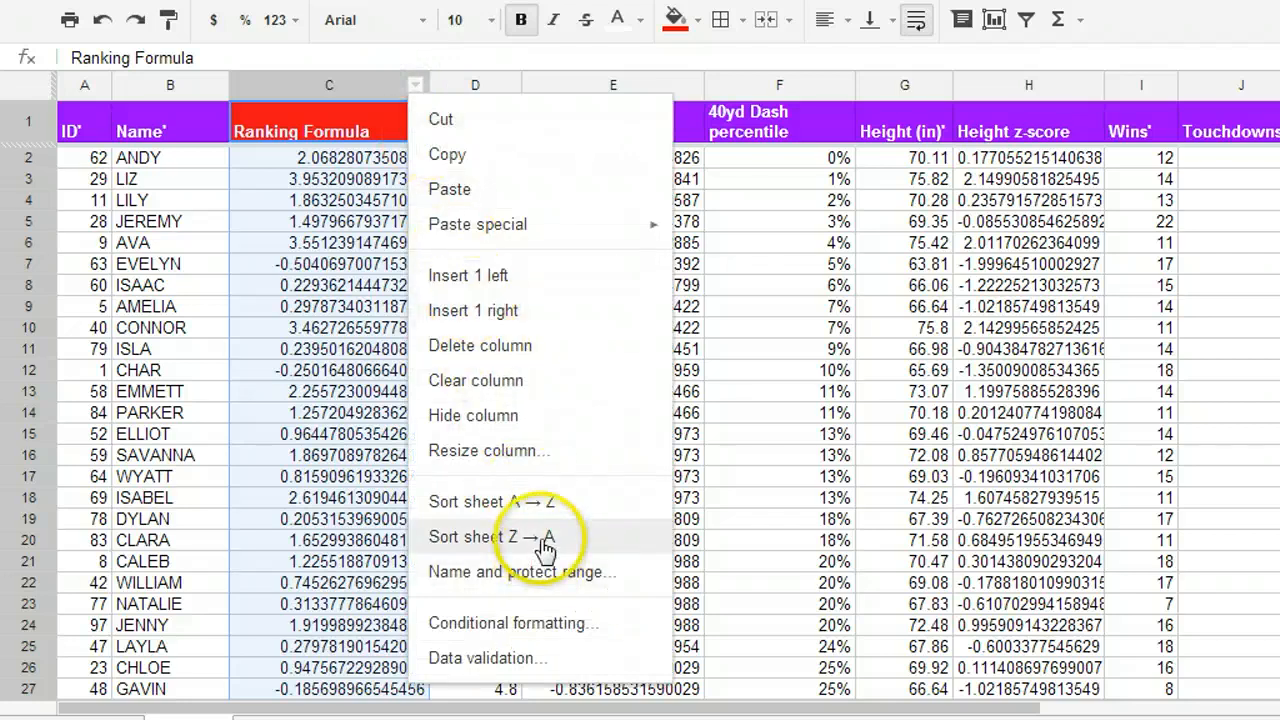
left_click(541, 537)
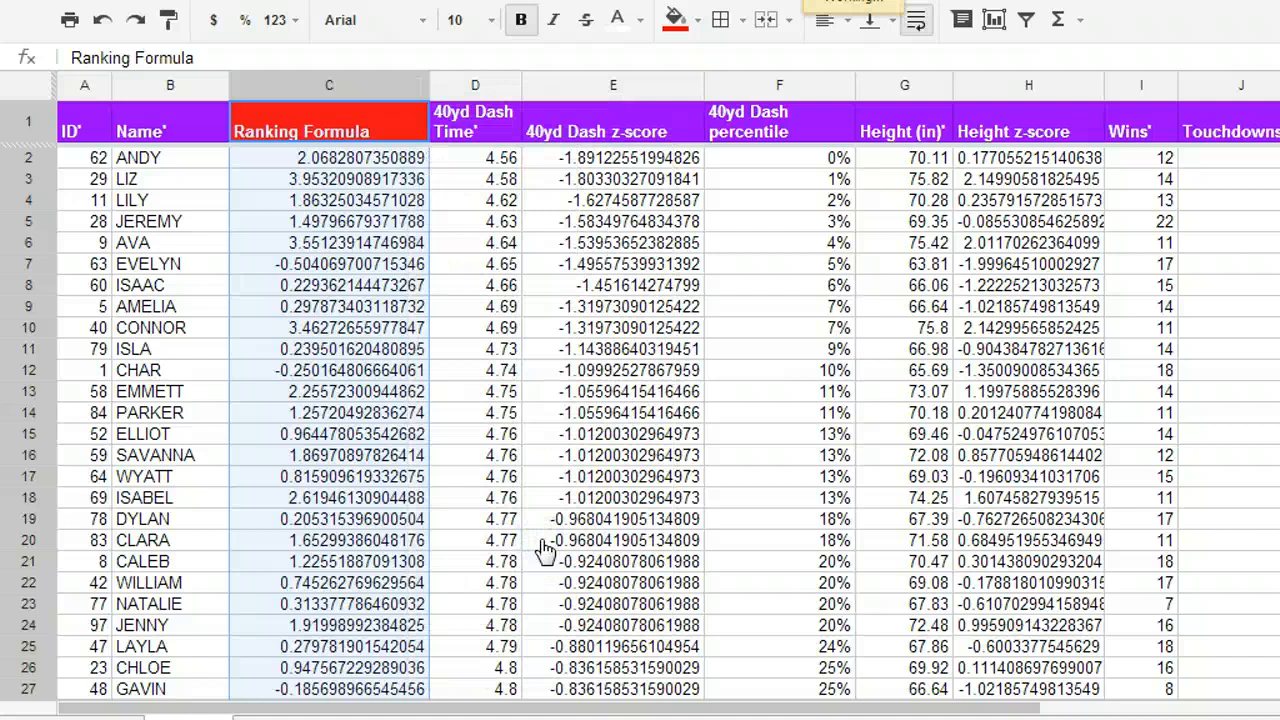
Examine the top-ranked player's ranking score, dash time, dash z-score, percentile and height z-score in row 2.
left_click(265, 178)
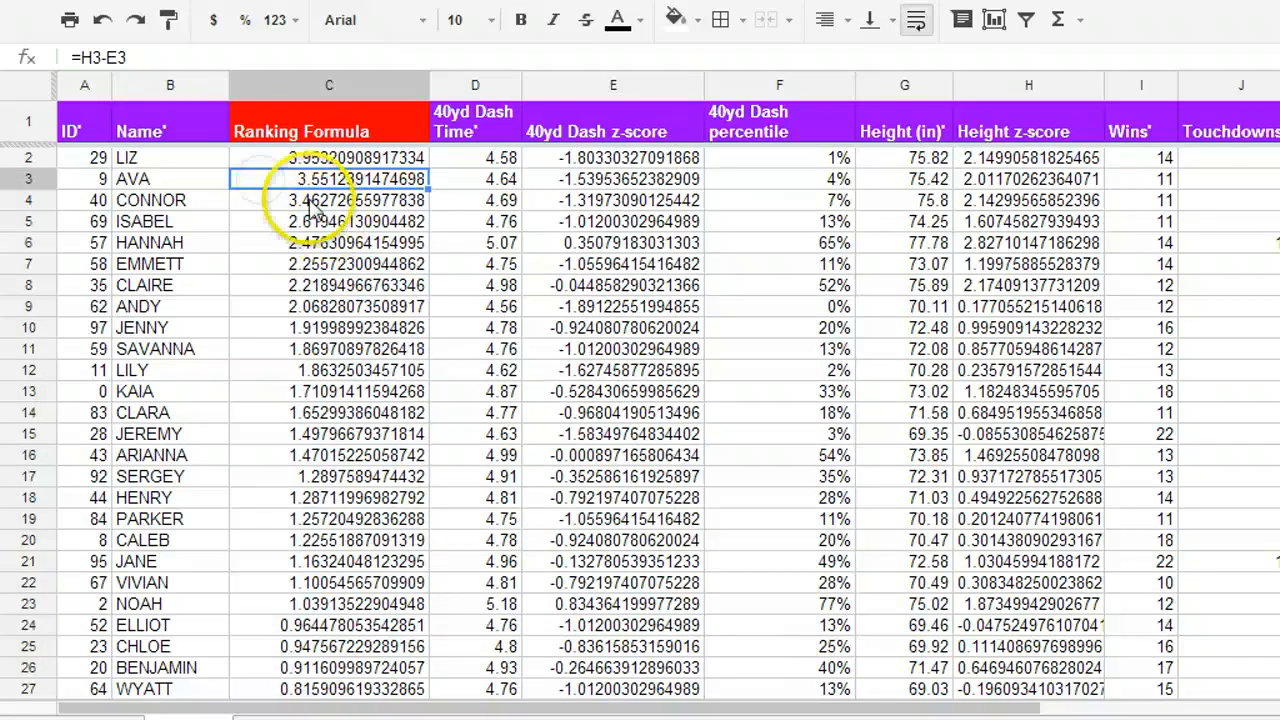
left_click(290, 157)
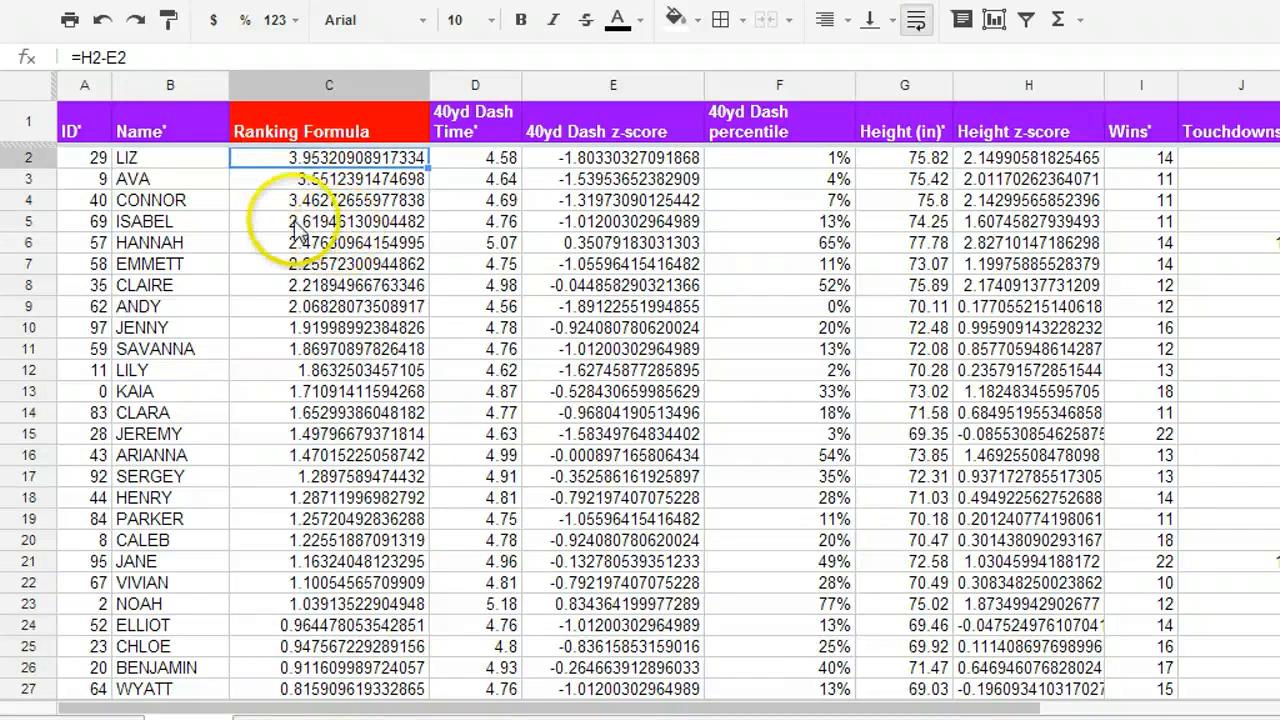
left_click(509, 161)
left_click(590, 160)
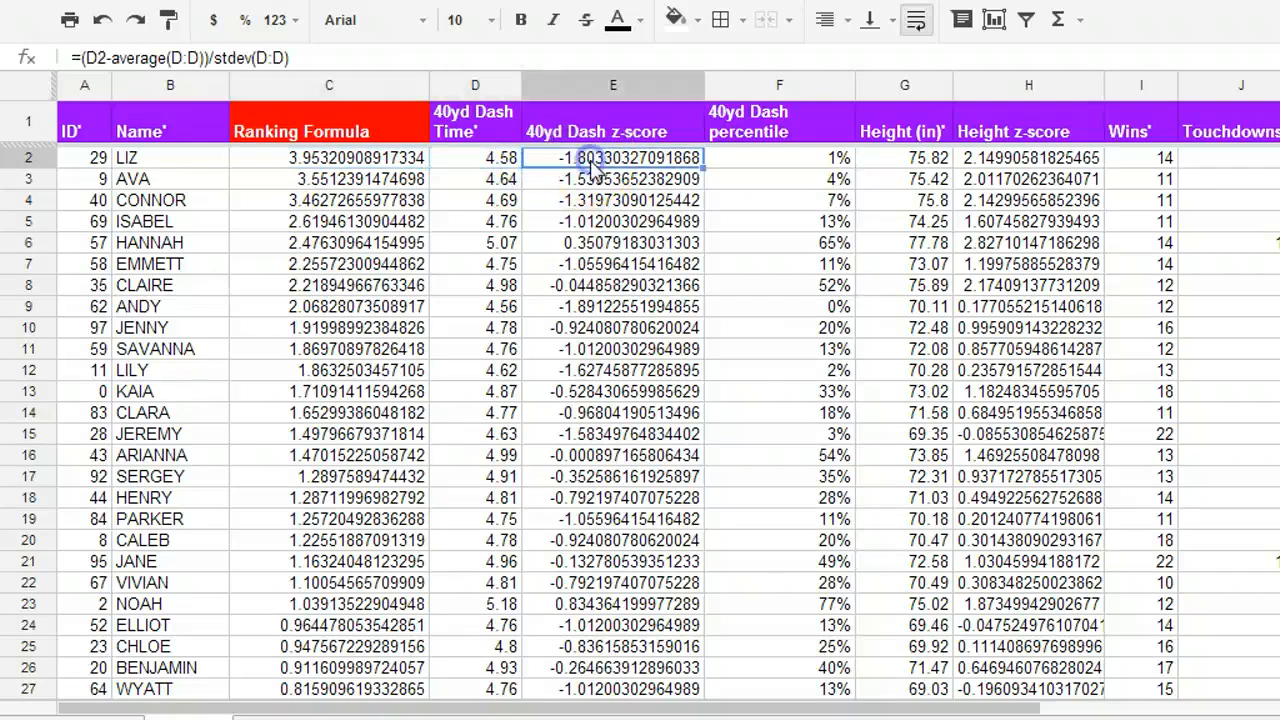
left_click(808, 168)
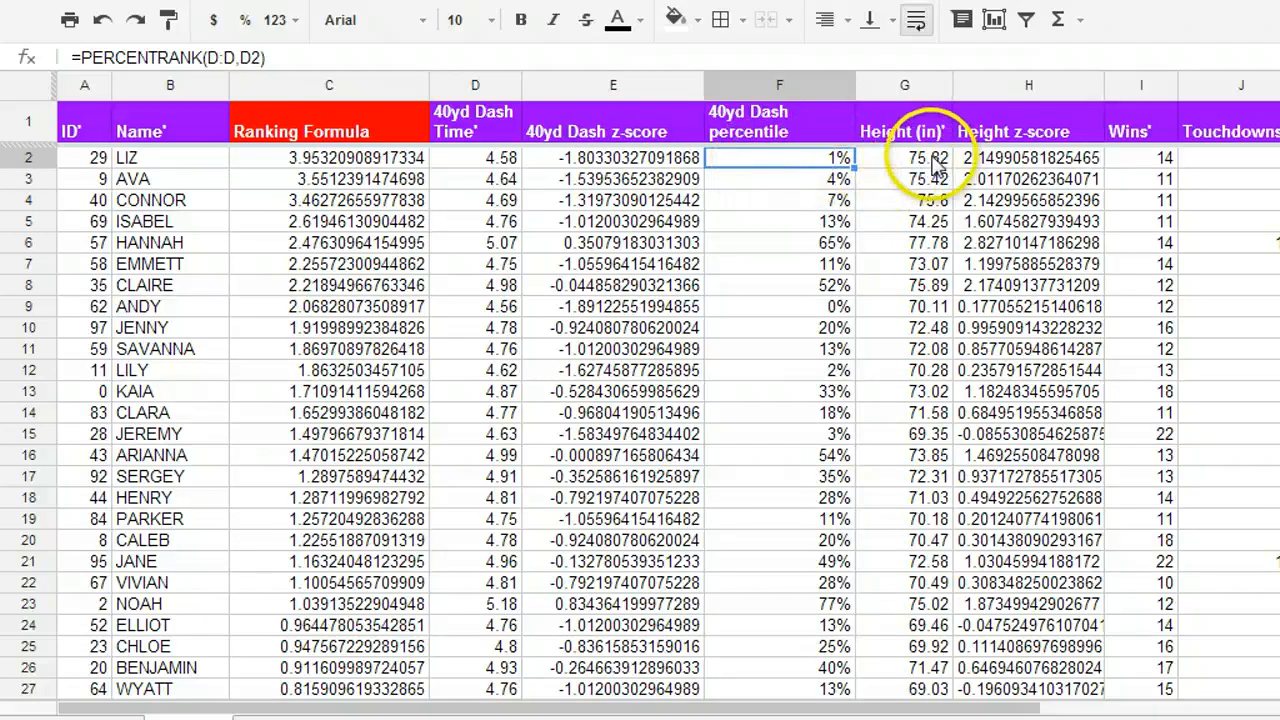
left_click(985, 160)
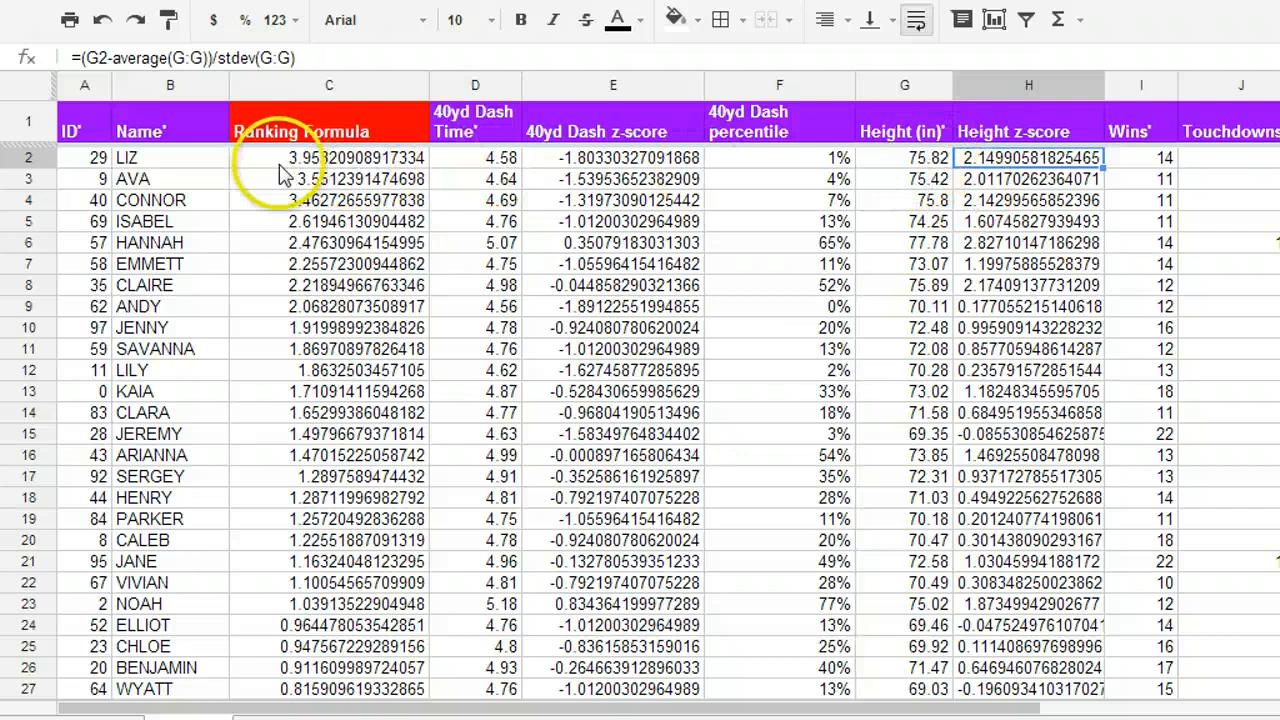
left_click(313, 160)
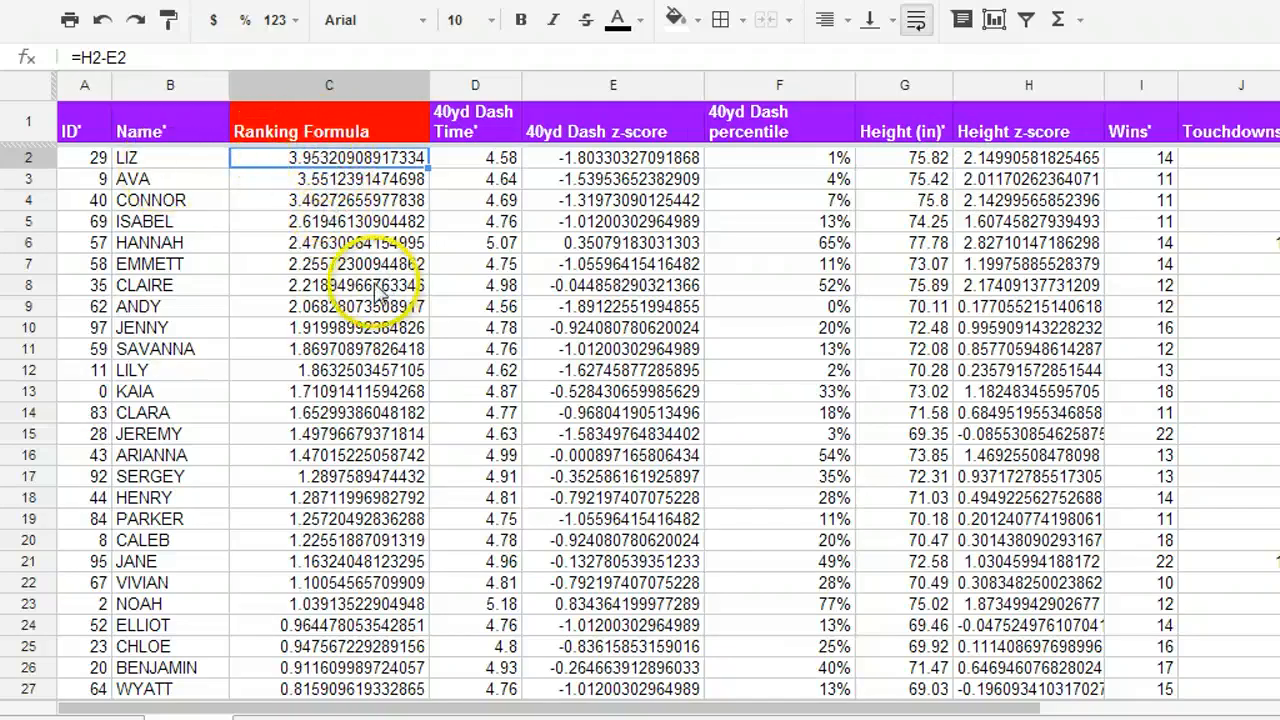
Examine the lowest-ranked player's ranking score, dash time, percentile and height z-score in row 99.
scroll(380, 290, "down", 20)
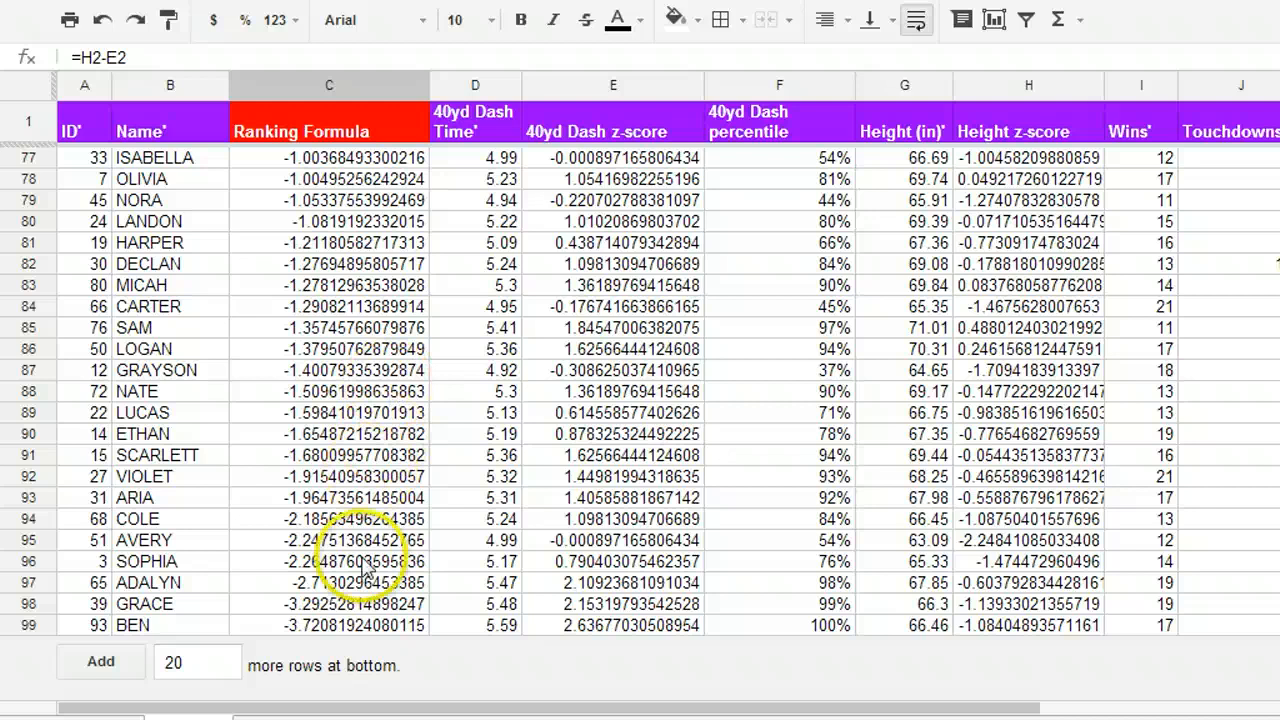
left_click(355, 625)
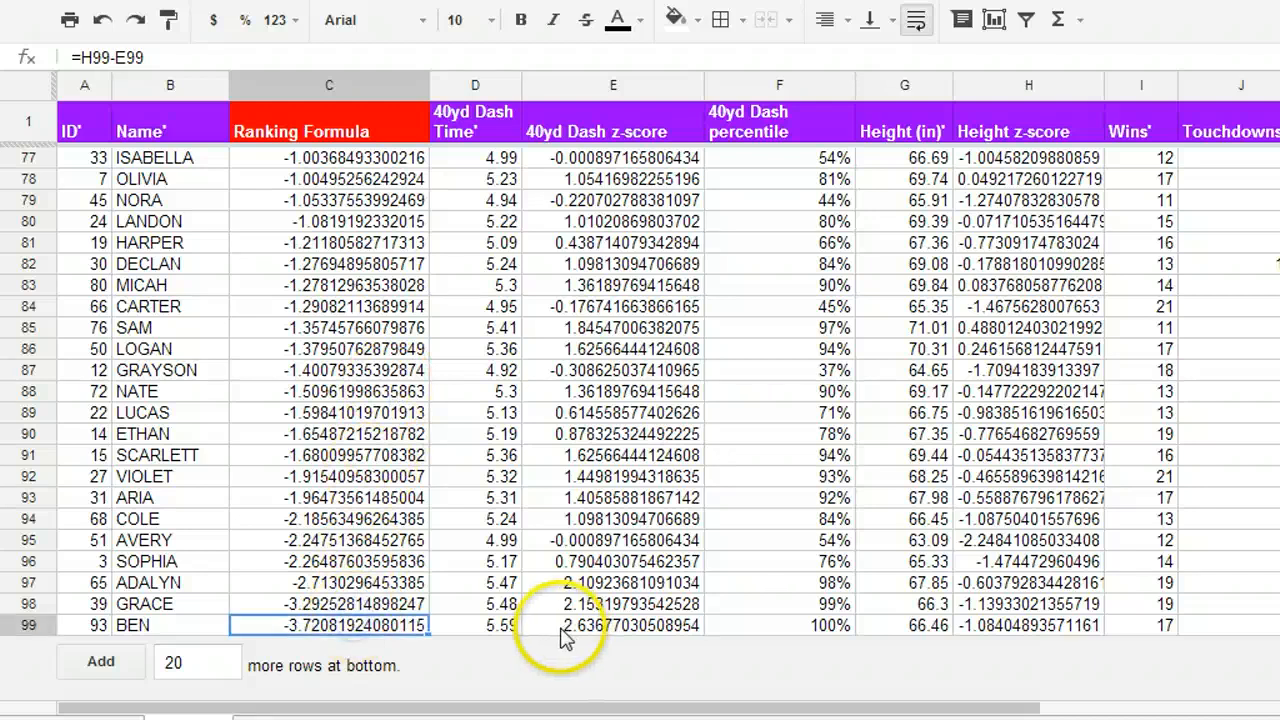
left_click(515, 628)
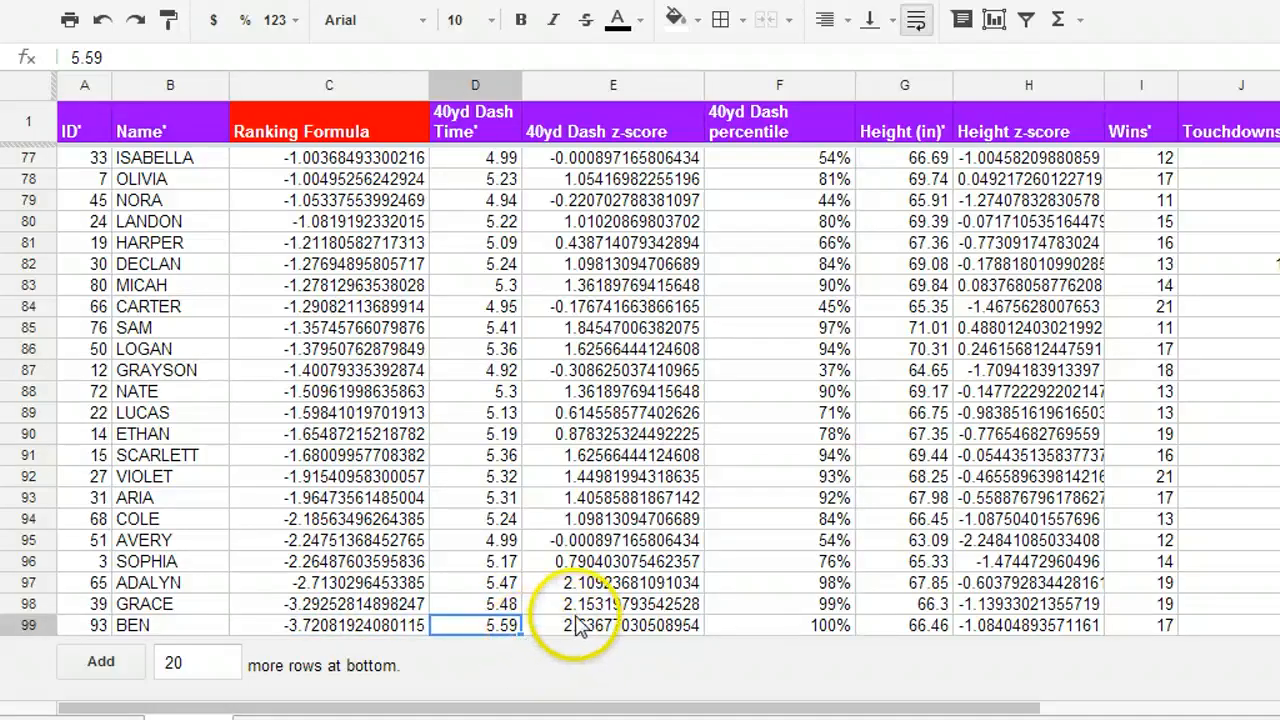
left_click(772, 626)
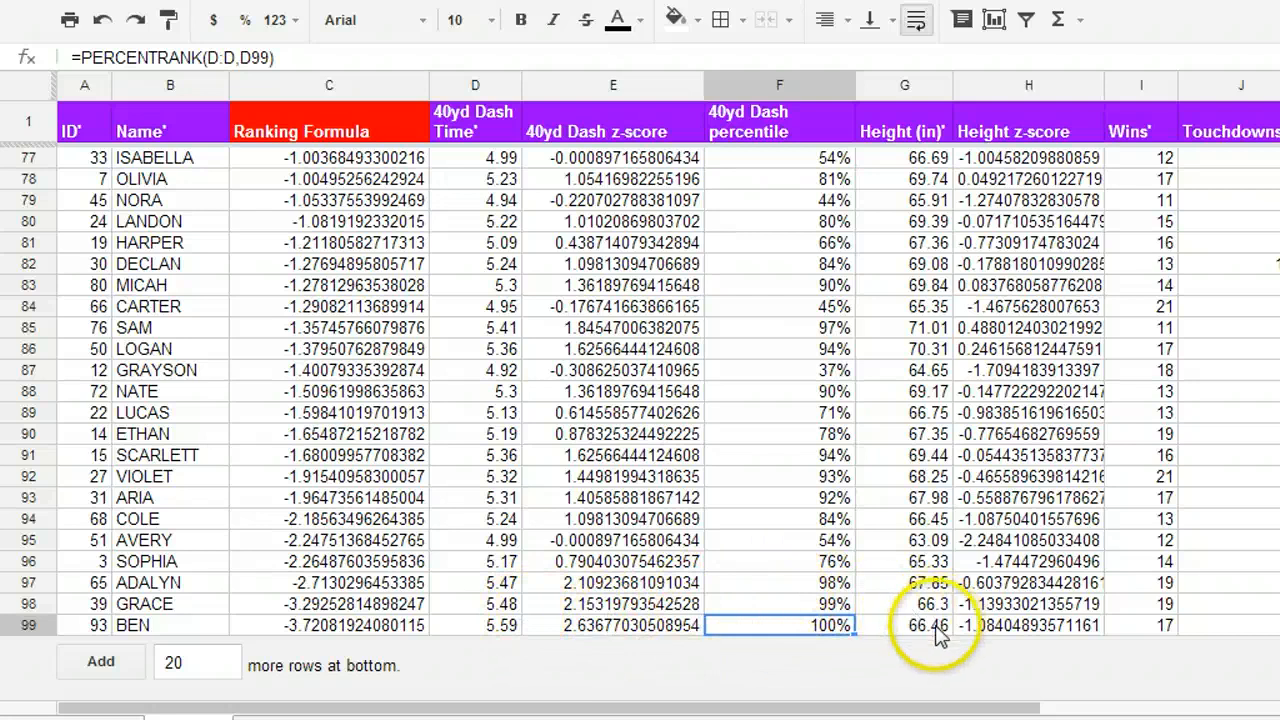
left_click(1010, 625)
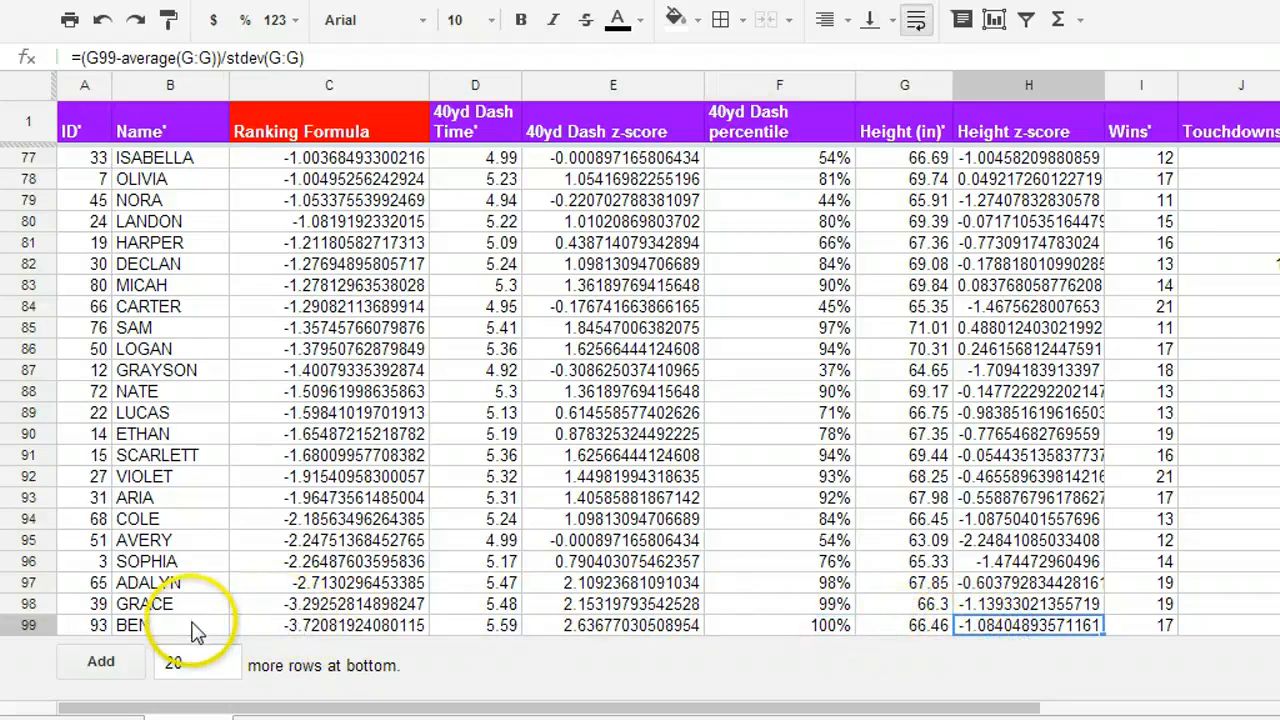
left_click(316, 630)
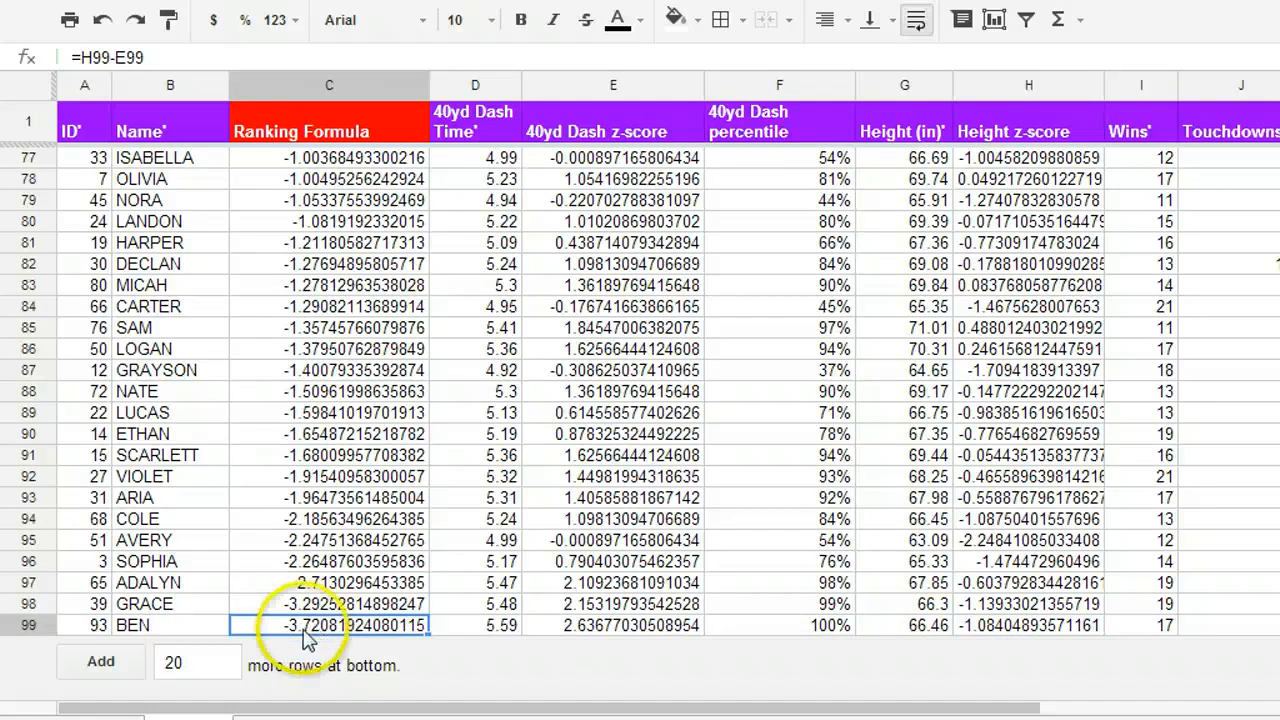
Compare the 40yd dash times and heights of the highest-ranked players with the ranking formula in C2.
scroll(340, 575, "up", 10)
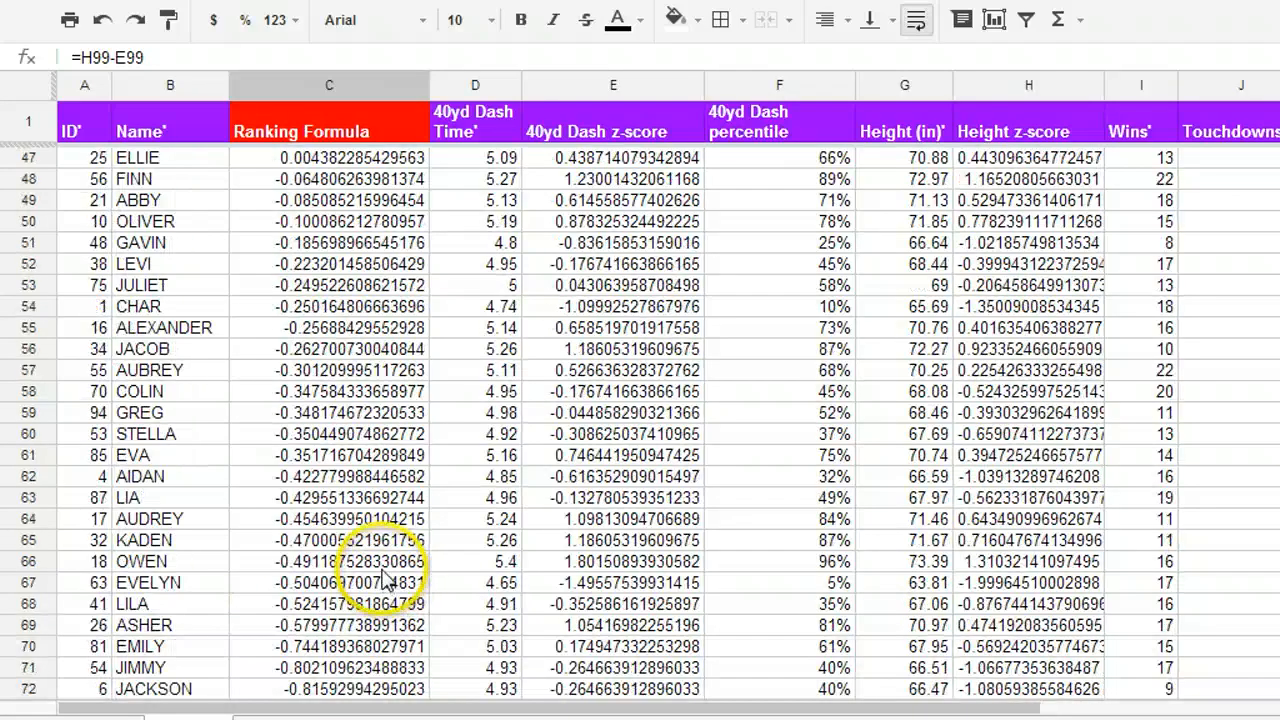
scroll(385, 578, "up", 15)
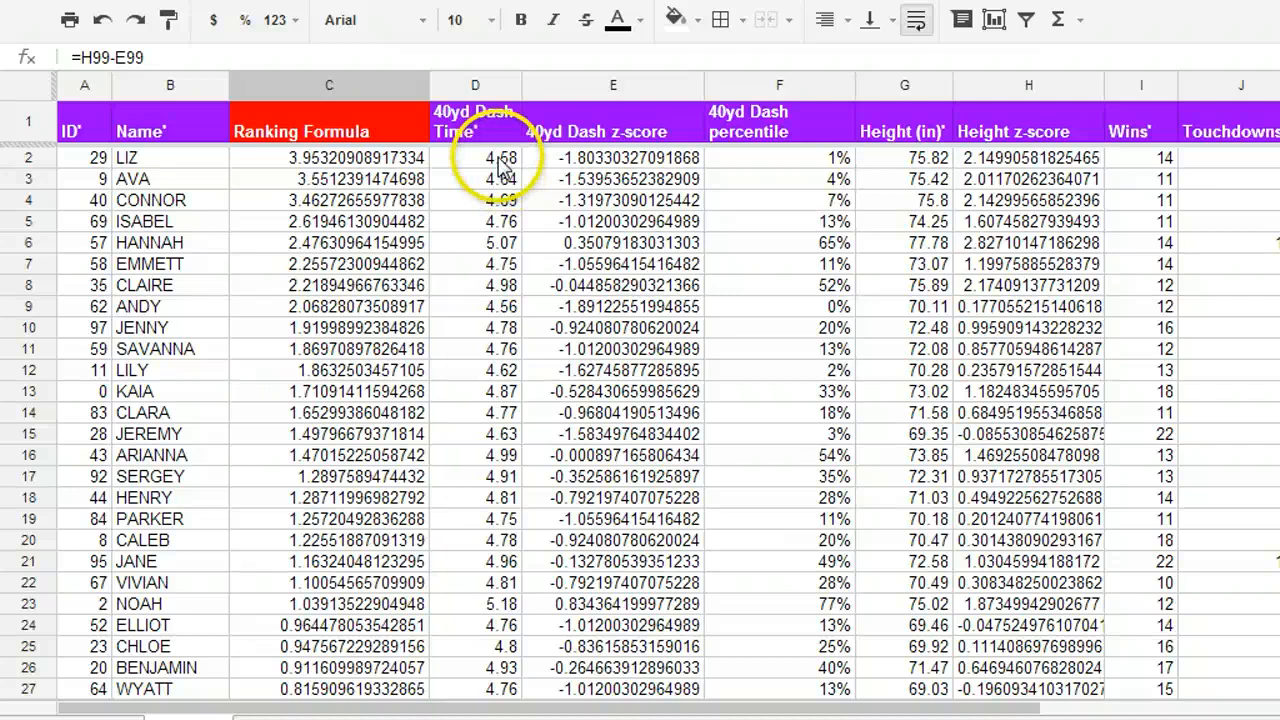
left_click_drag(480, 158, 490, 348)
left_click_drag(905, 160, 906, 222)
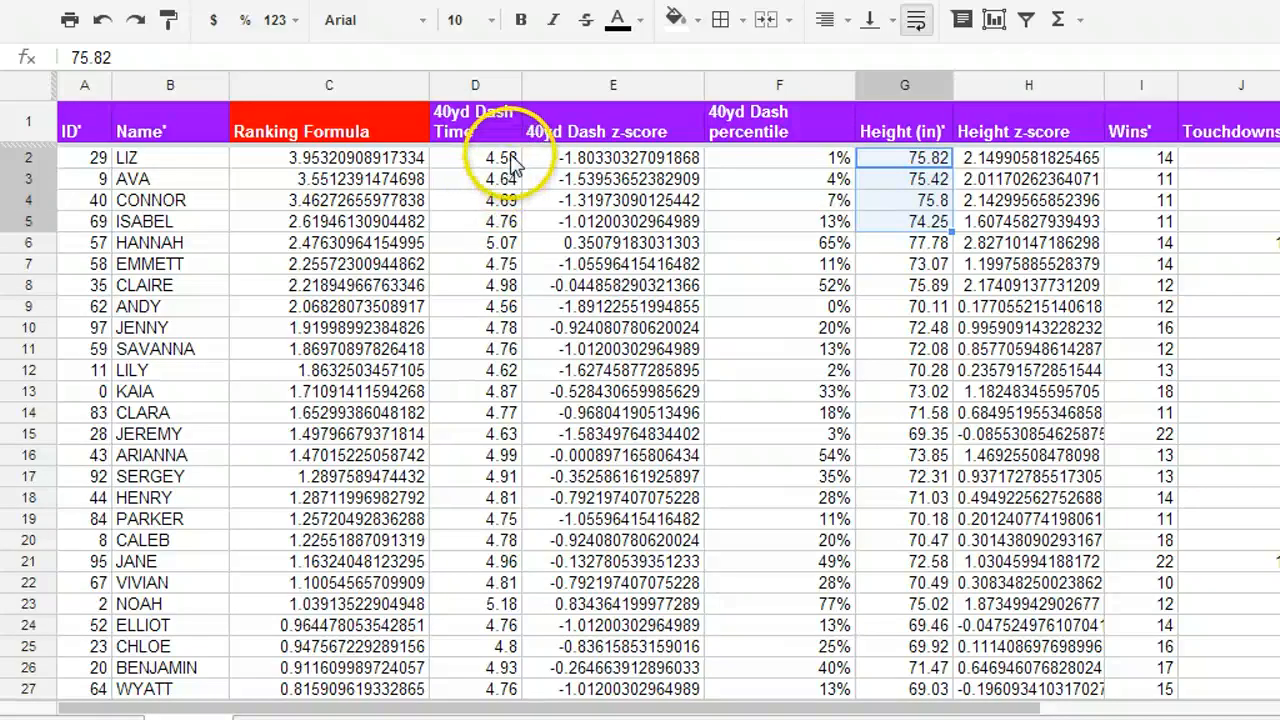
left_click_drag(476, 160, 503, 245)
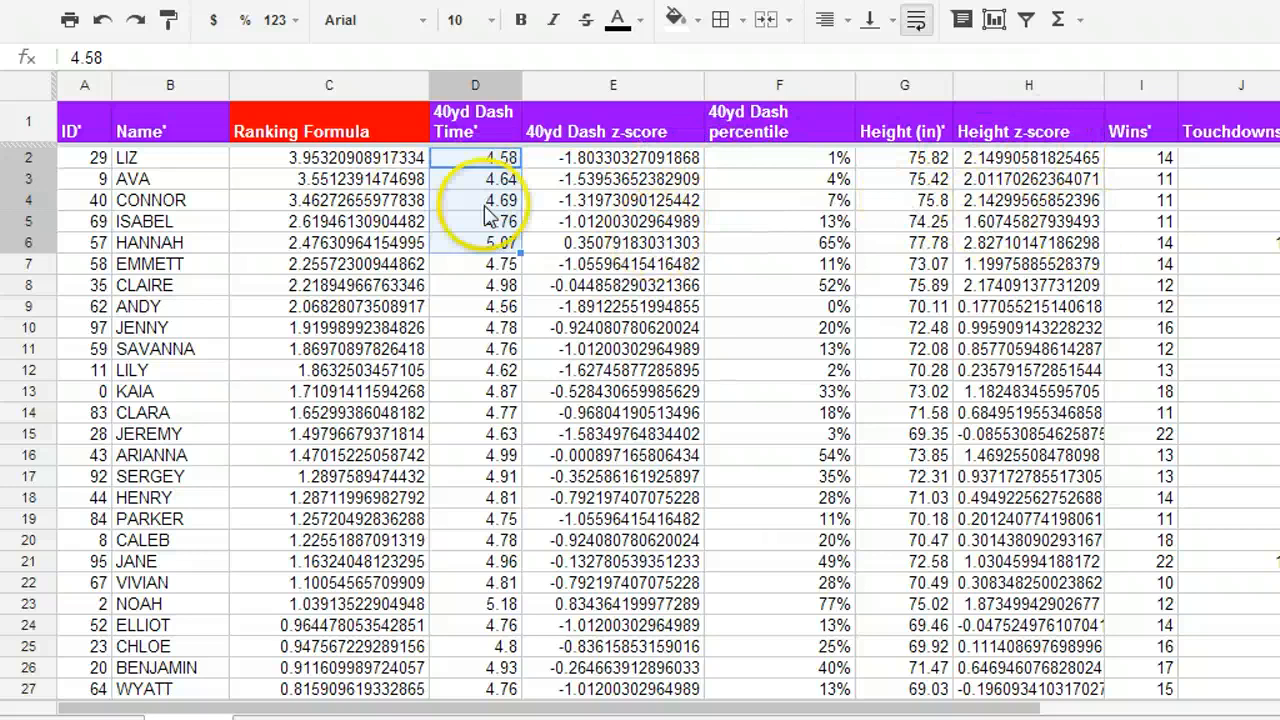
left_click(388, 162)
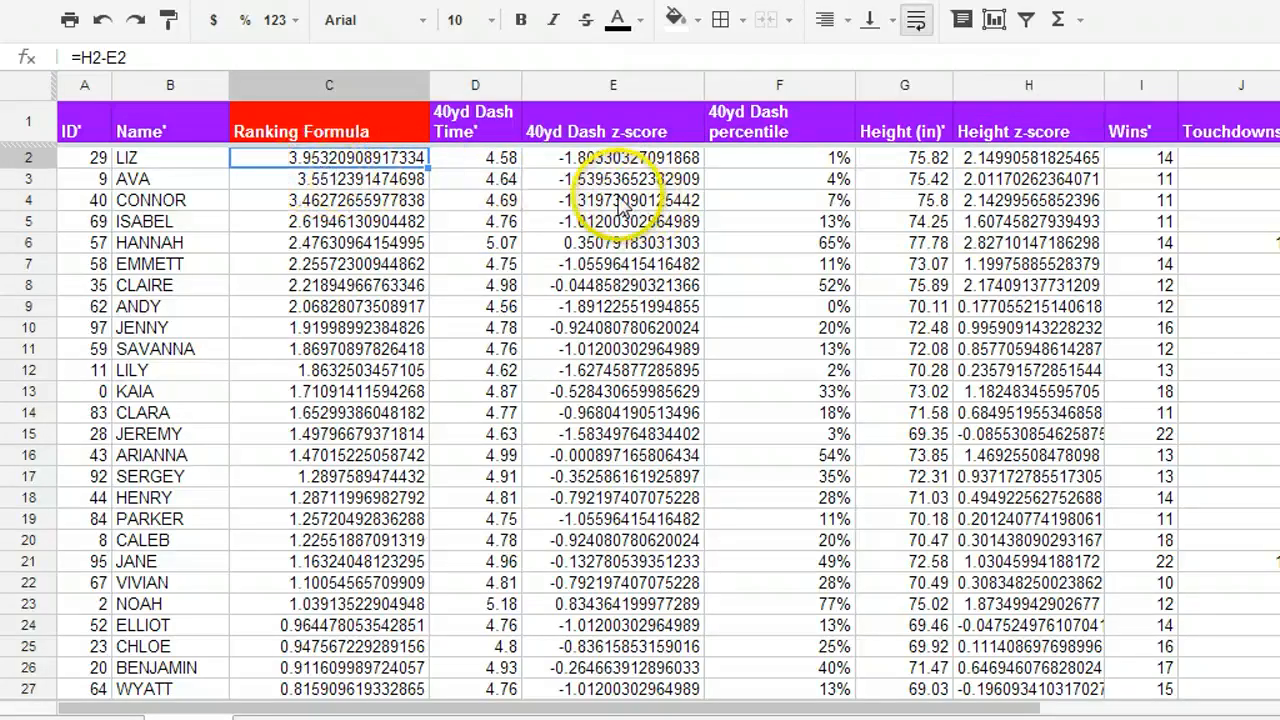
Review the 40yd Dash Time and Height (in) columns as the two factors weighed in the ranking.
left_click(484, 130)
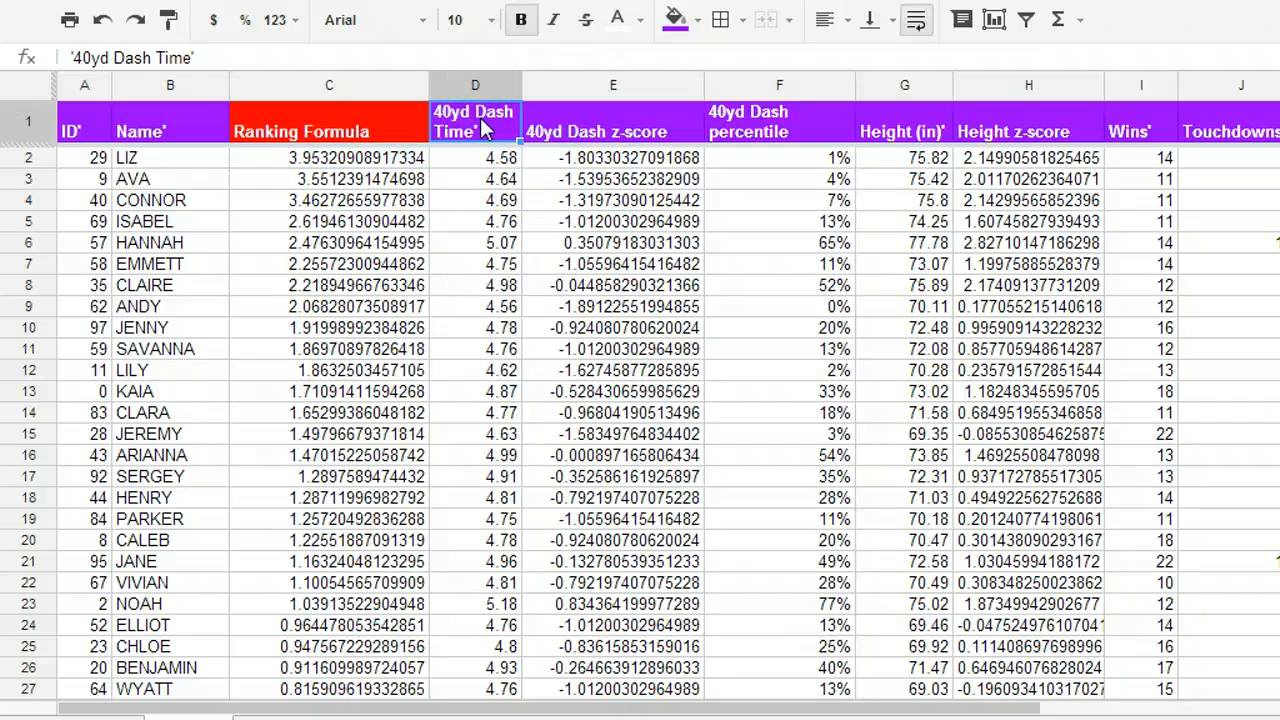
left_click(904, 120)
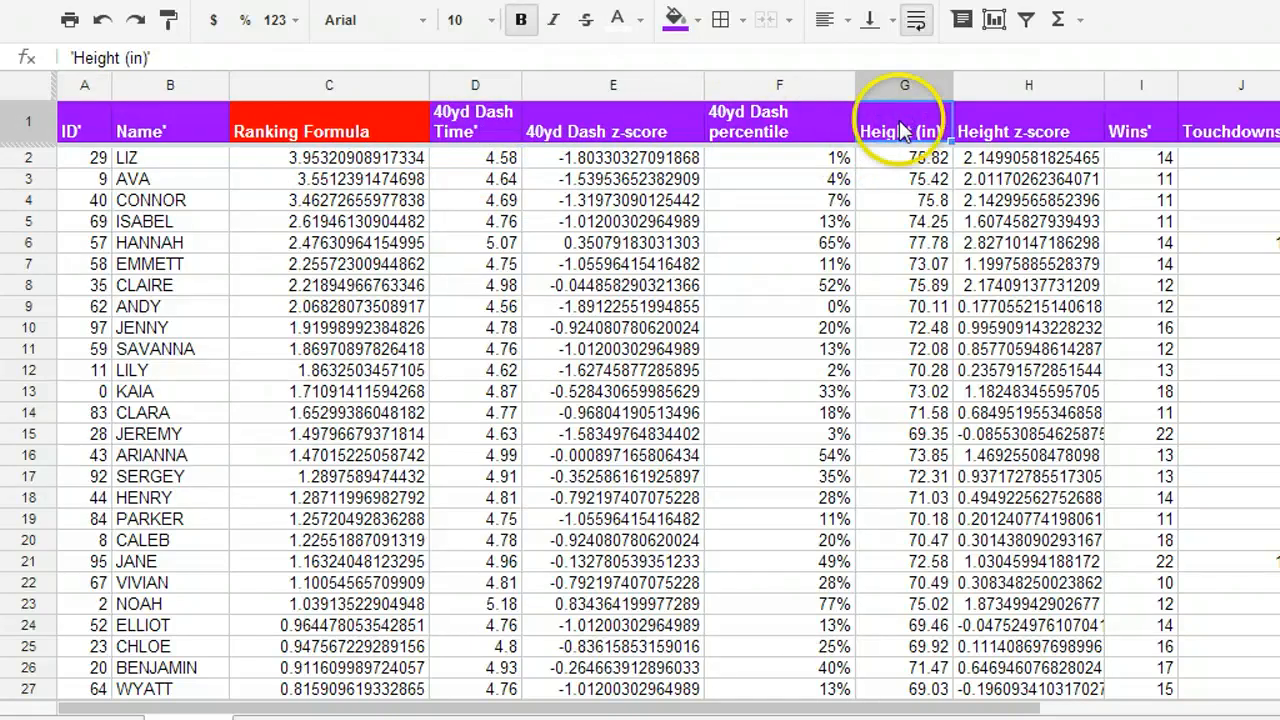
left_click(484, 124)
left_click(893, 133)
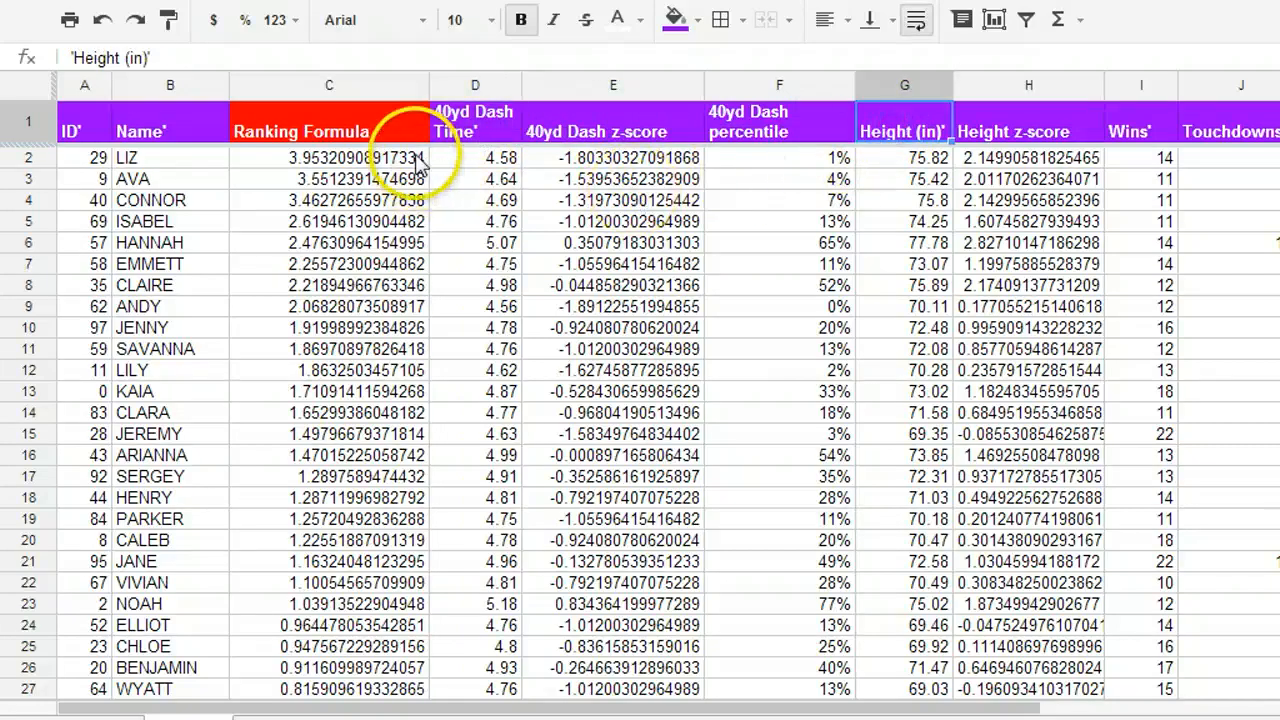
left_click(455, 128)
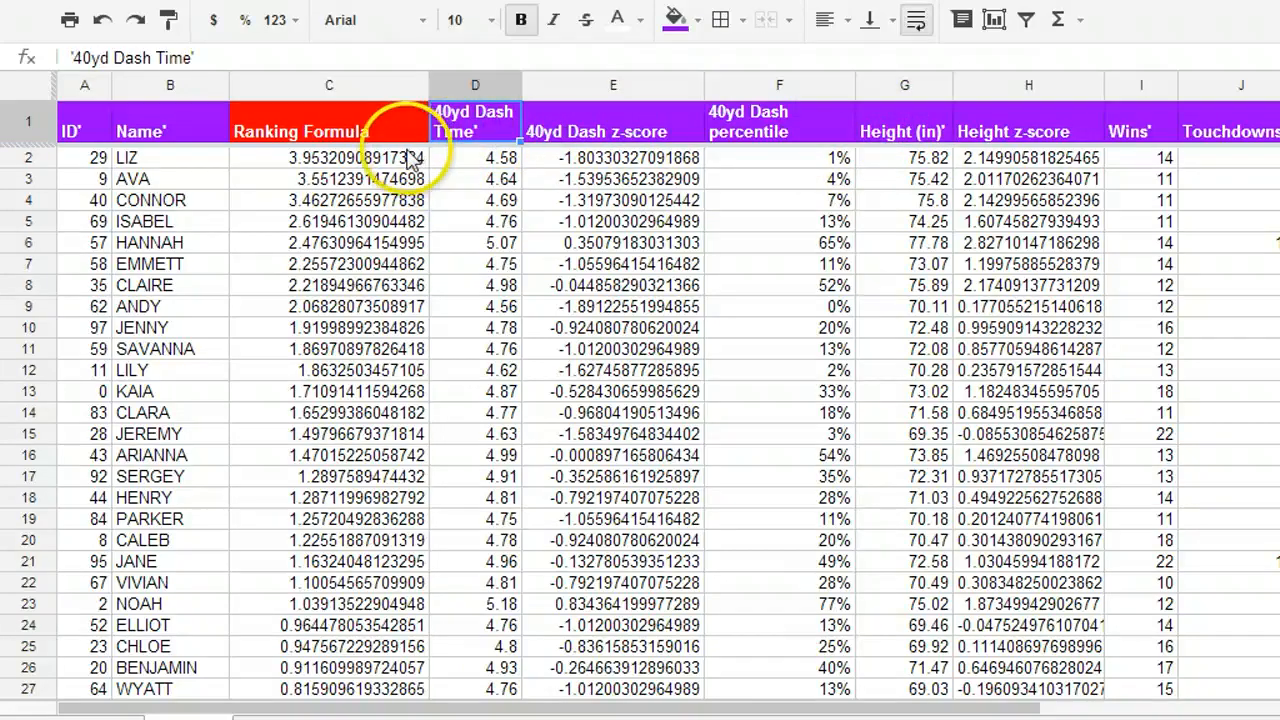
Change the ranking formula in cell C2 to =2*H2-E2 so height counts double.
left_click(410, 160)
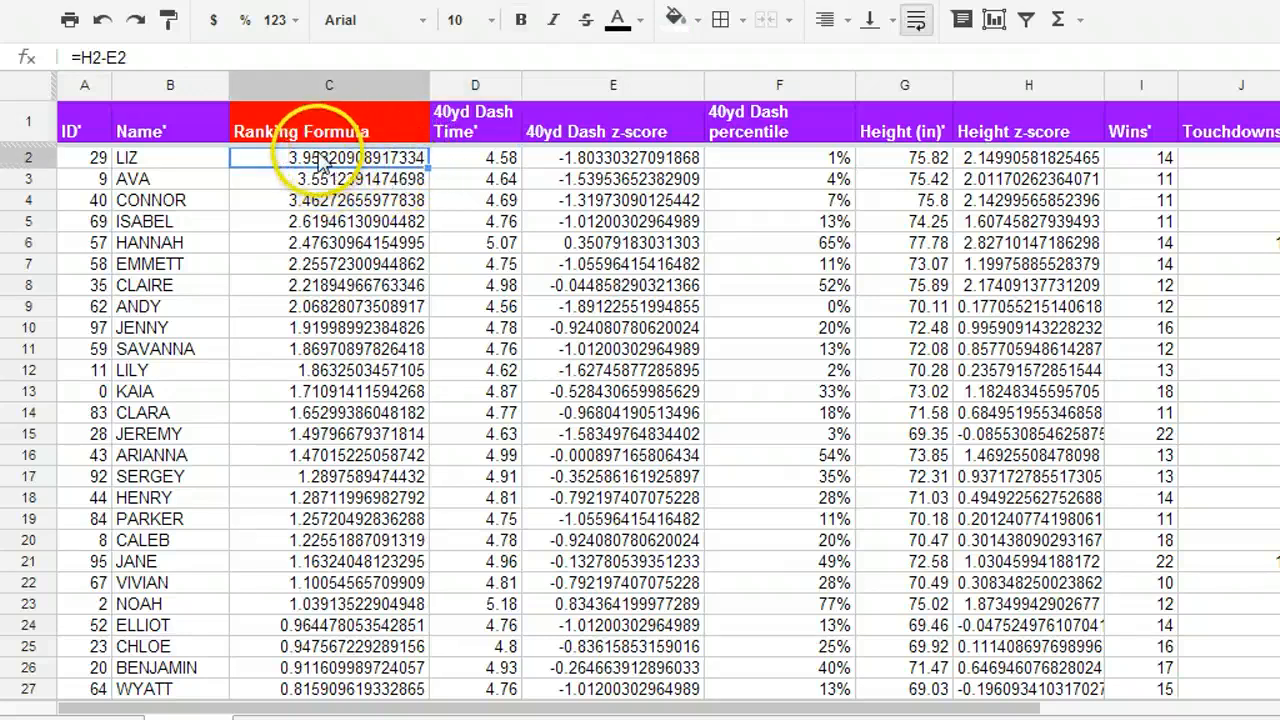
left_click(103, 57)
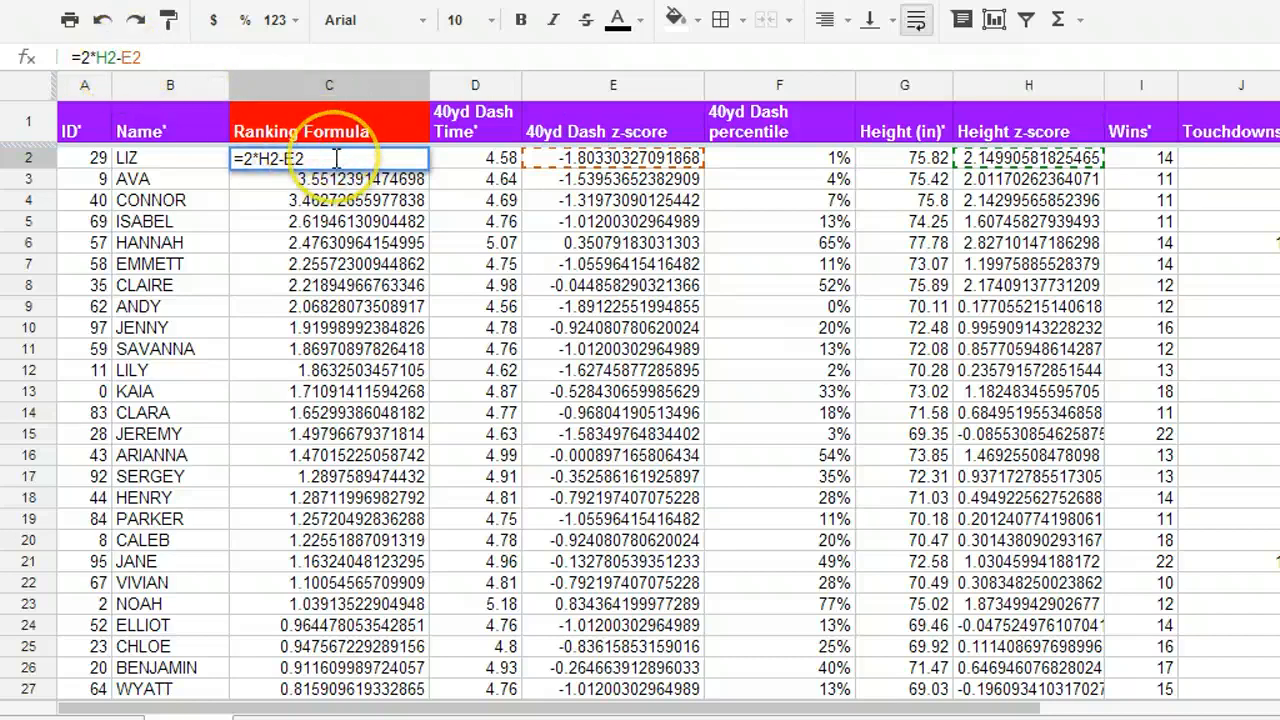
key("Return")
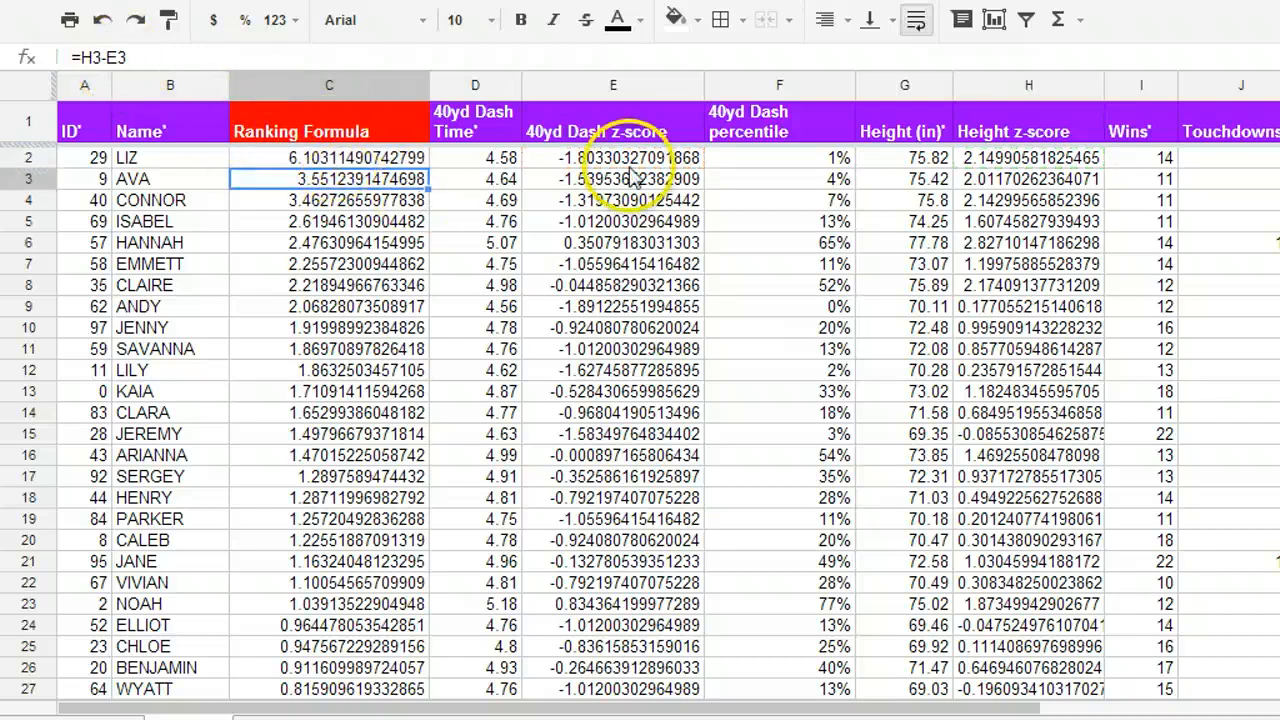
Fill the height-weighted ranking formula from C2 down through row 99.
left_click(396, 163)
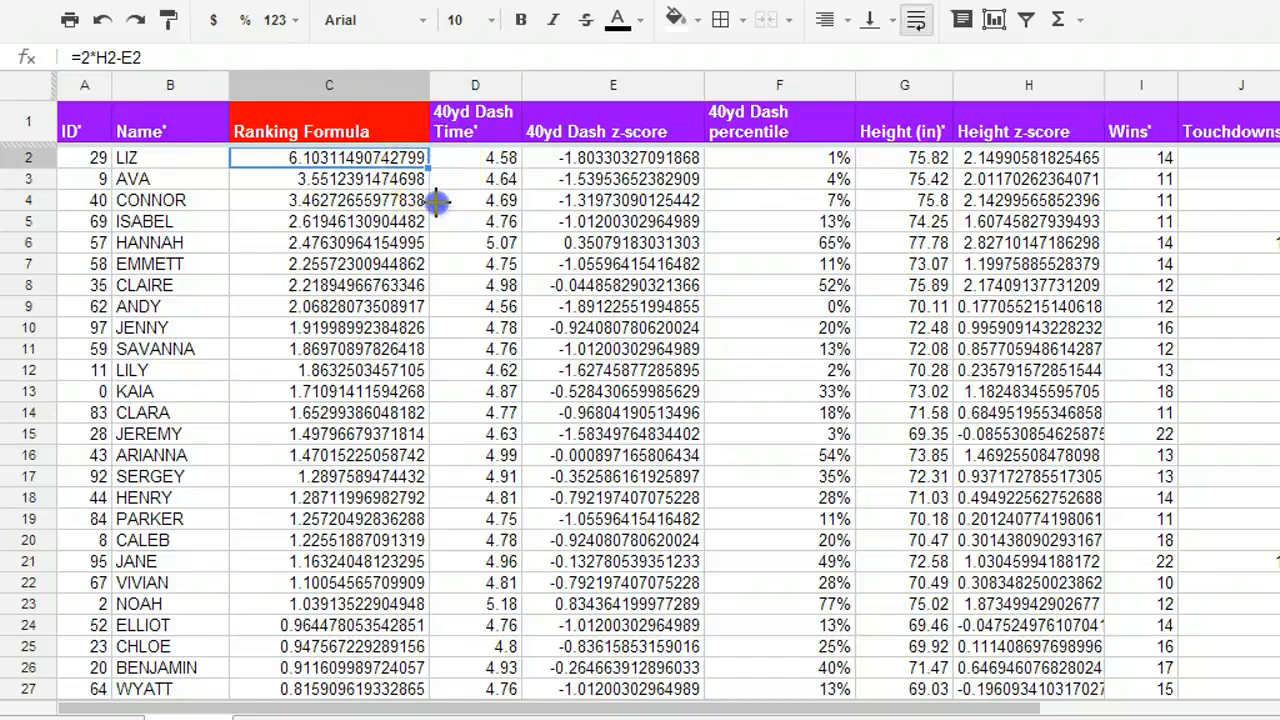
left_click_drag(432, 662, 432, 712)
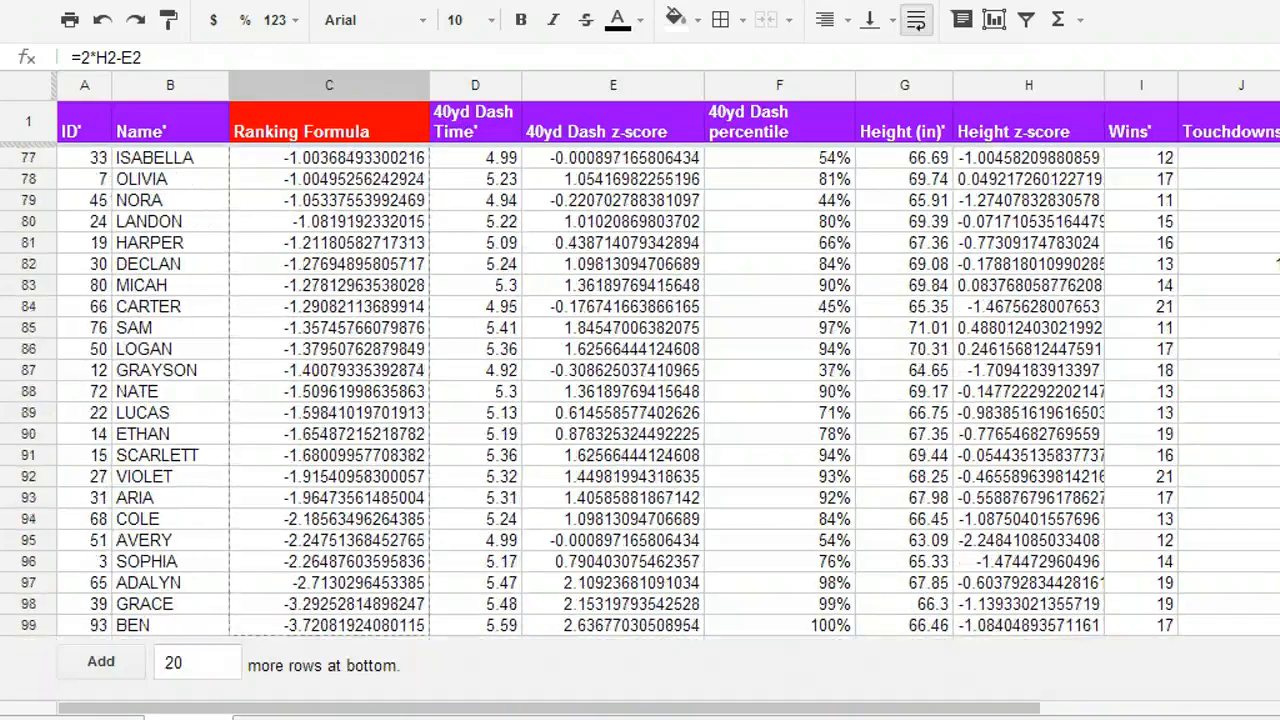
left_click_drag(432, 630, 432, 632)
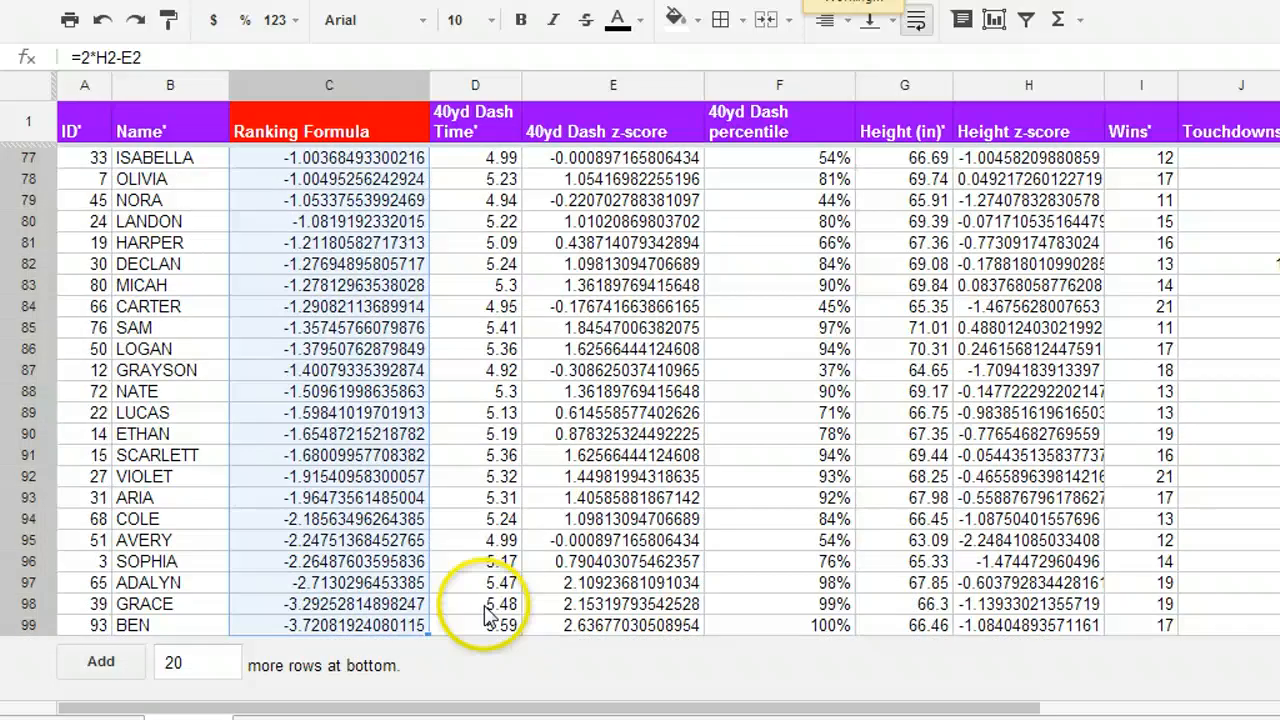
Re-sort the sheet in descending order (Z → A) by the height-weighted Ranking Formula values.
left_click(396, 566)
scroll(396, 572, "up", 20)
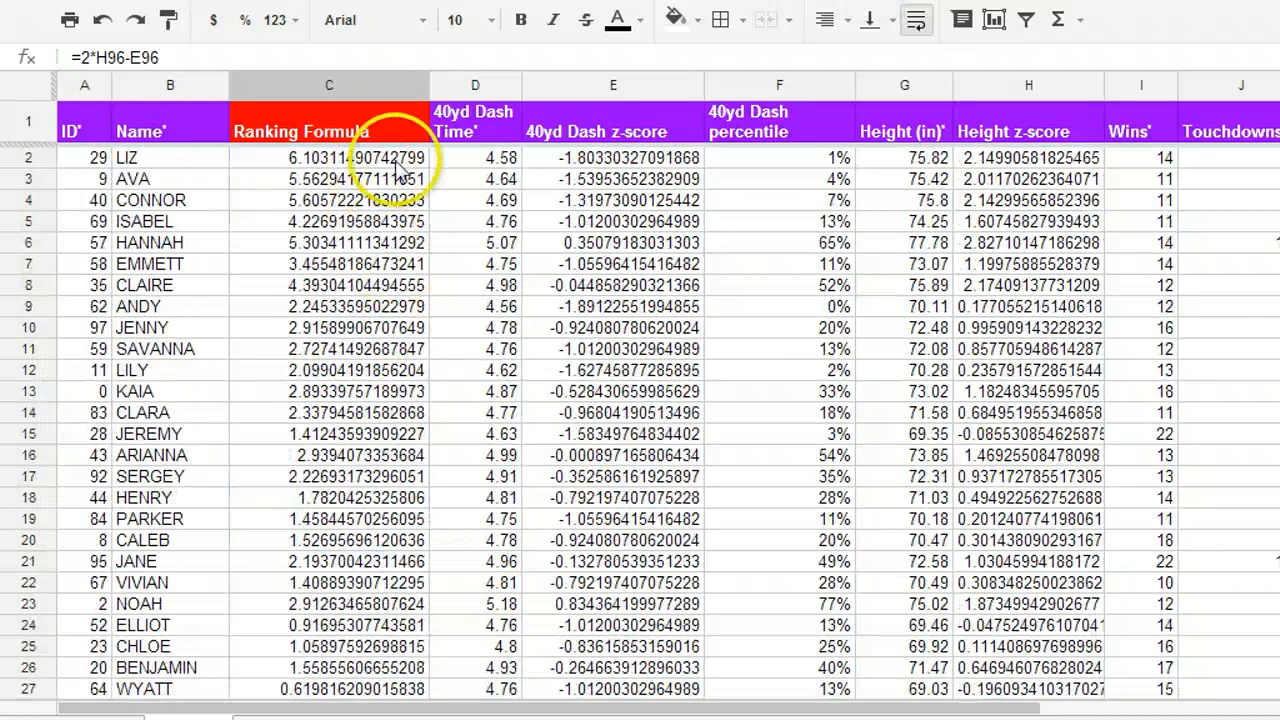
left_click(418, 86)
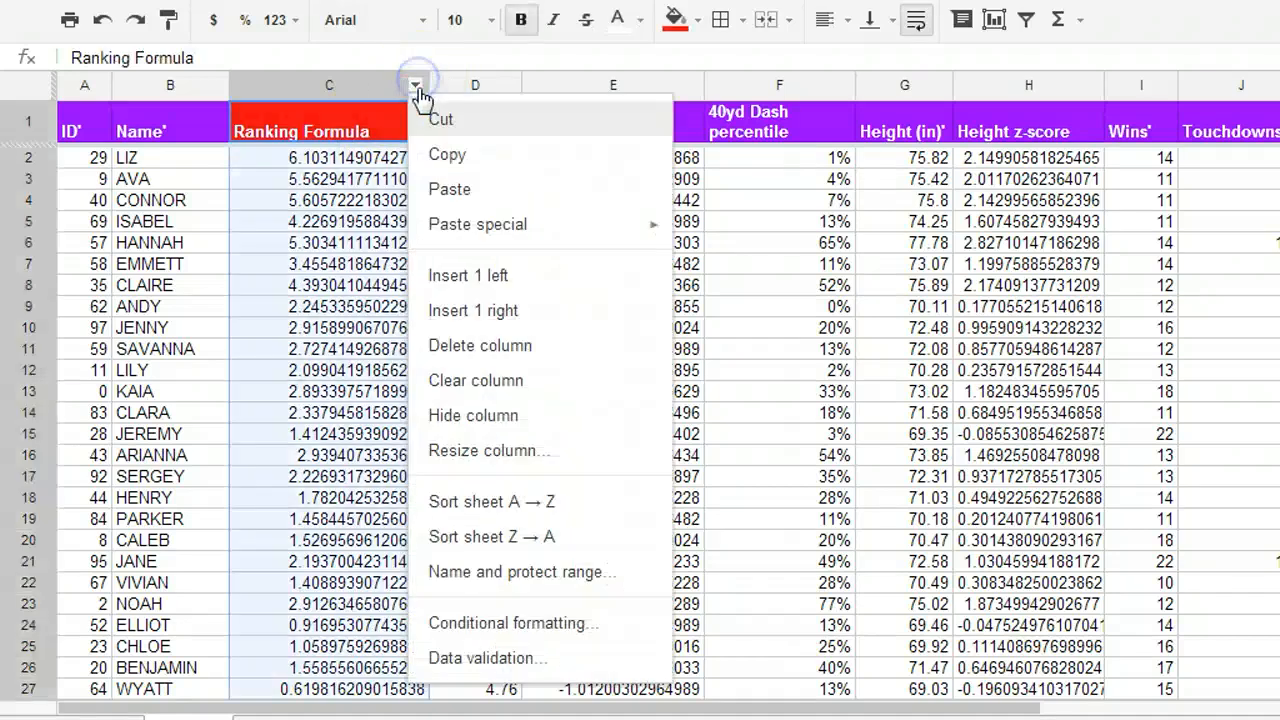
left_click(545, 539)
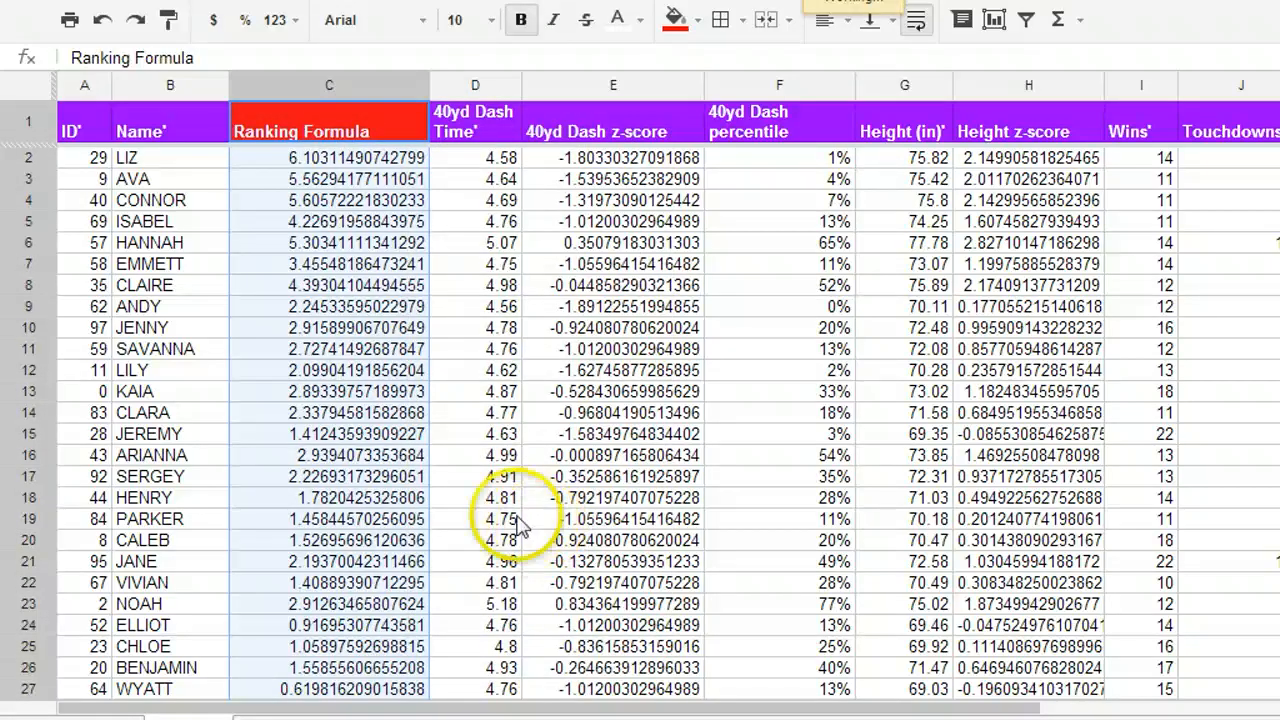
Examine the ranking formula in row 3 and the Height and 40yd Dash z-scores it combines.
left_click(340, 176)
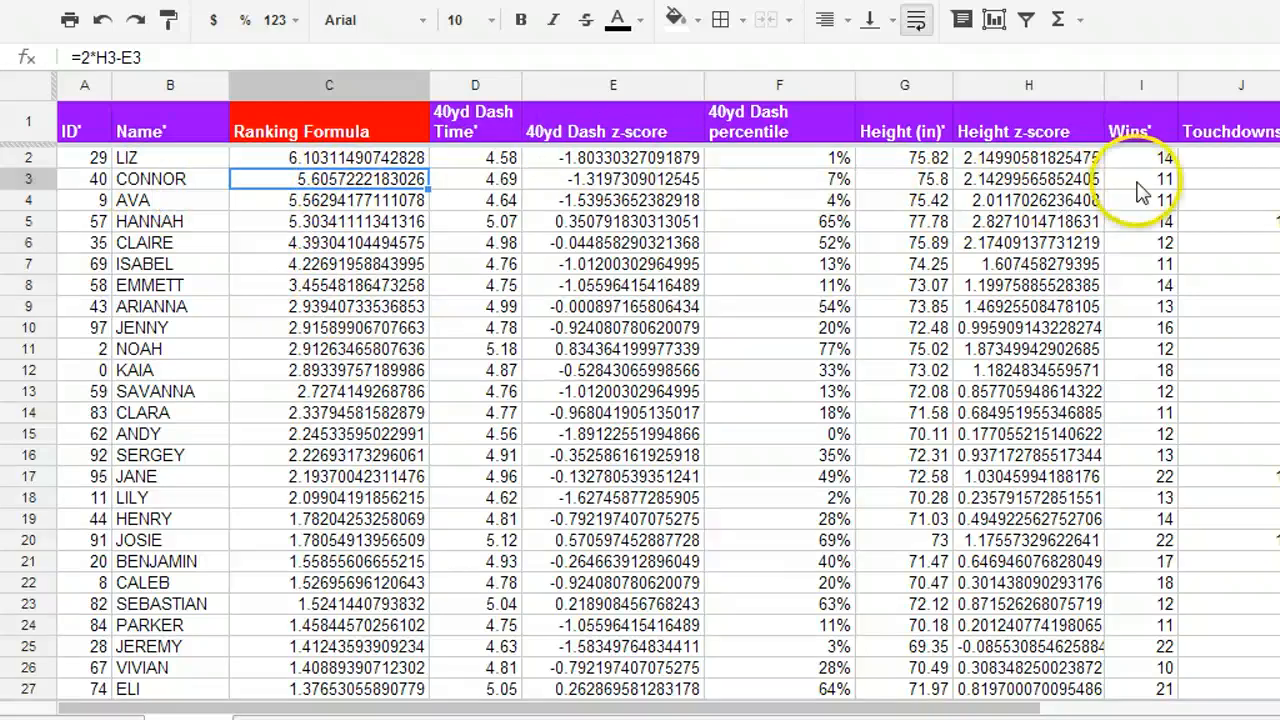
left_click(1050, 180)
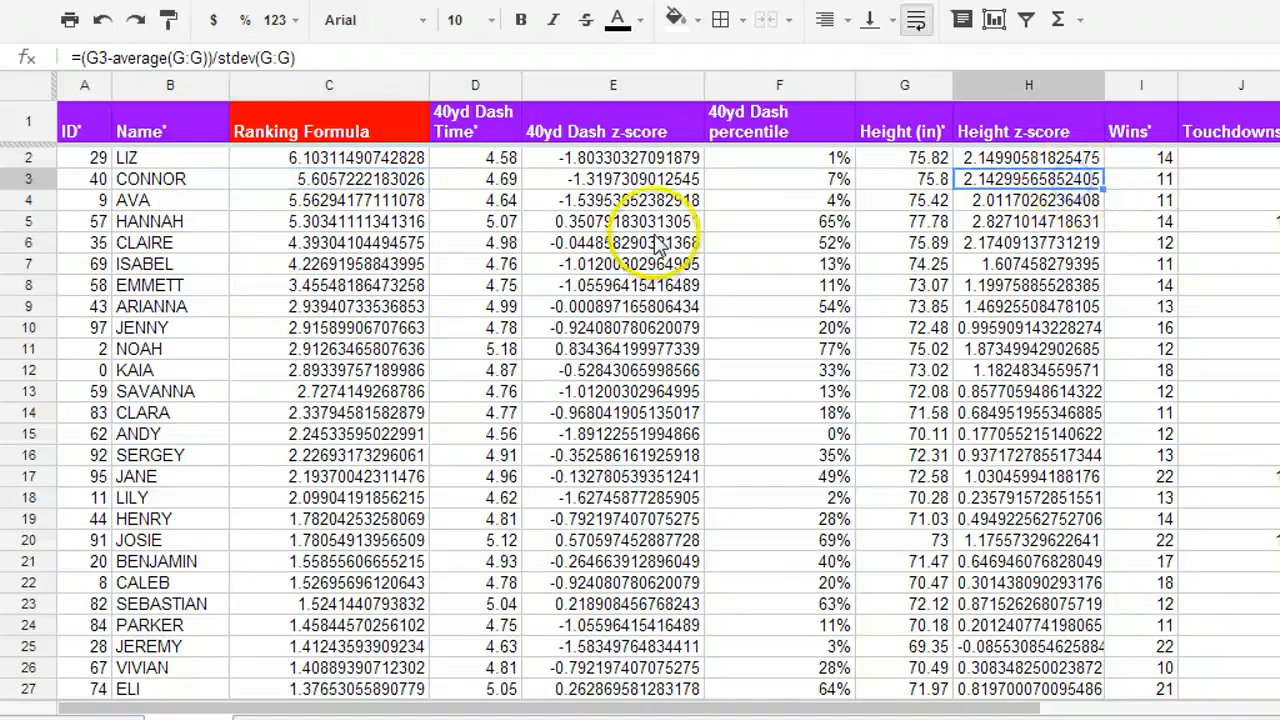
left_click(632, 184)
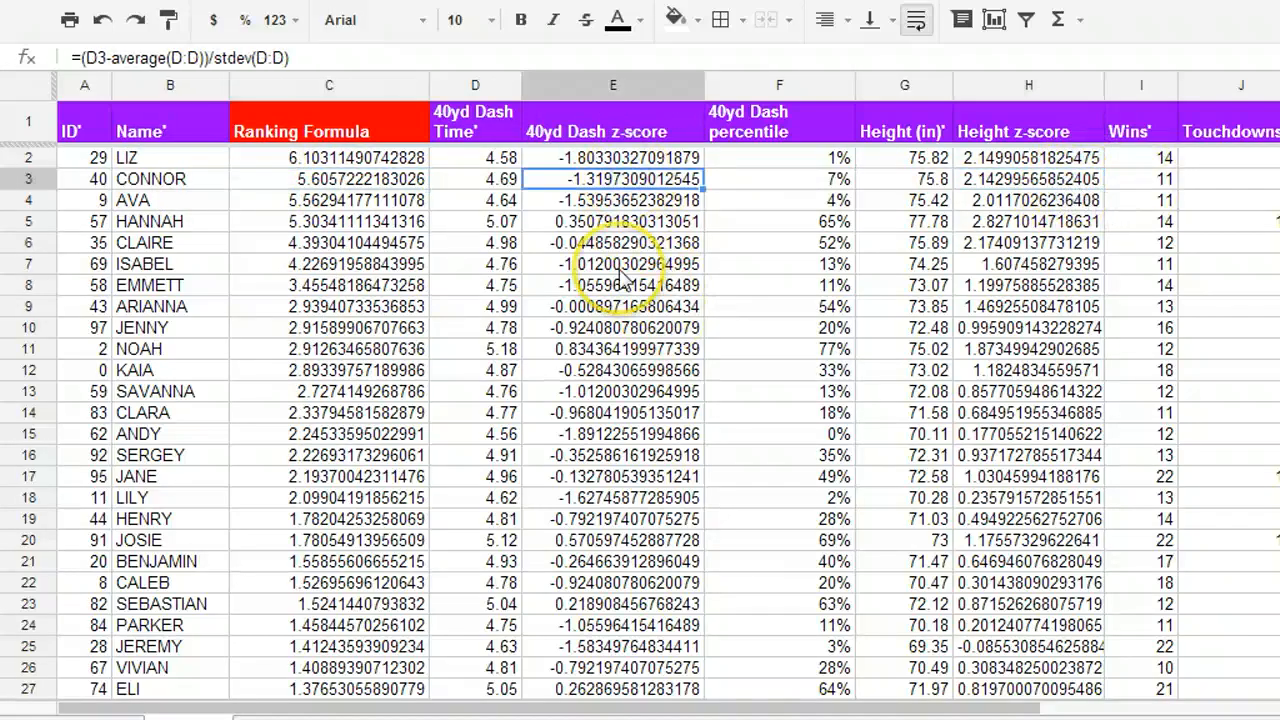
left_click(374, 190)
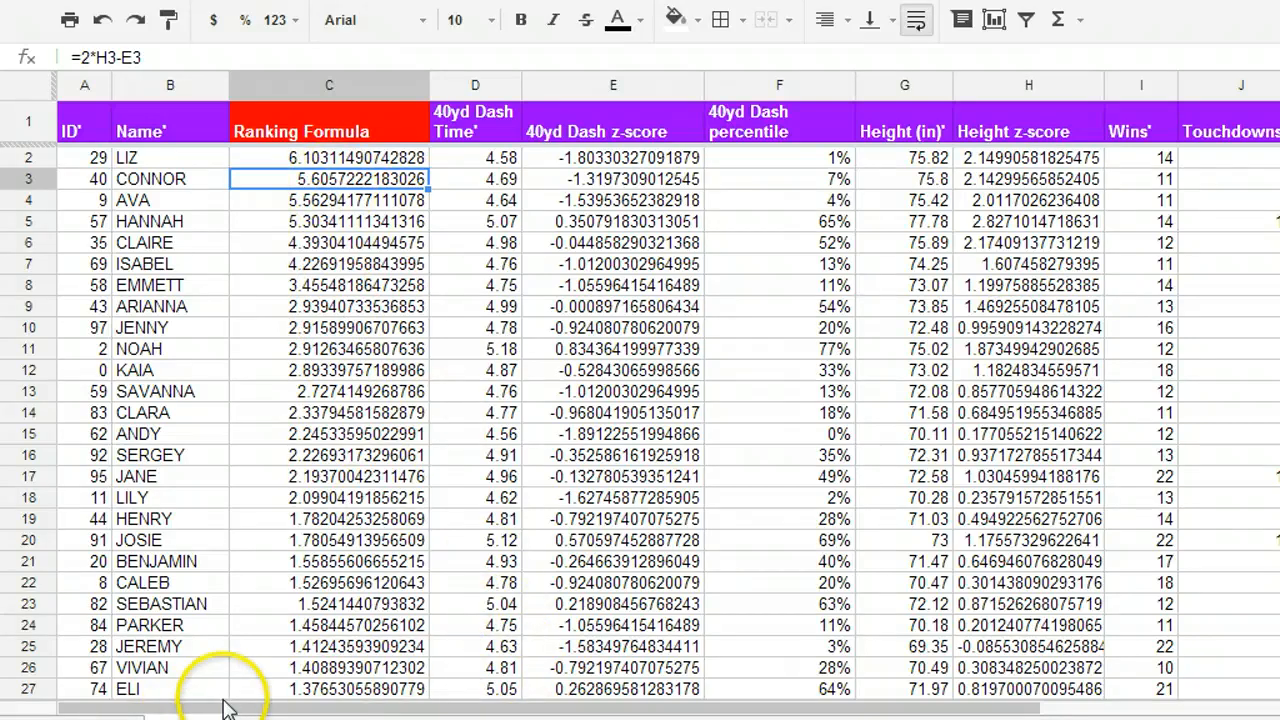
Review the Short Catches and Short Catch Attempts columns as the basis for a catch percentage.
left_click_drag(224, 712, 786, 686)
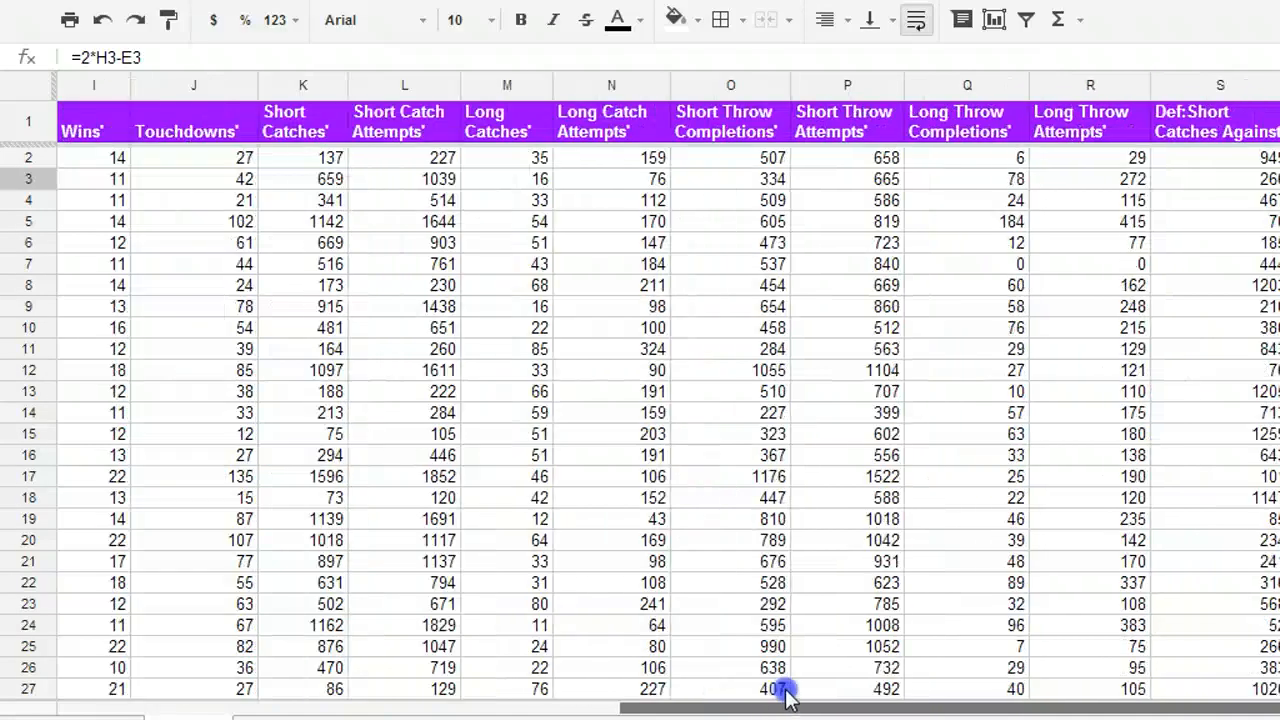
left_click(322, 126)
left_click(392, 130)
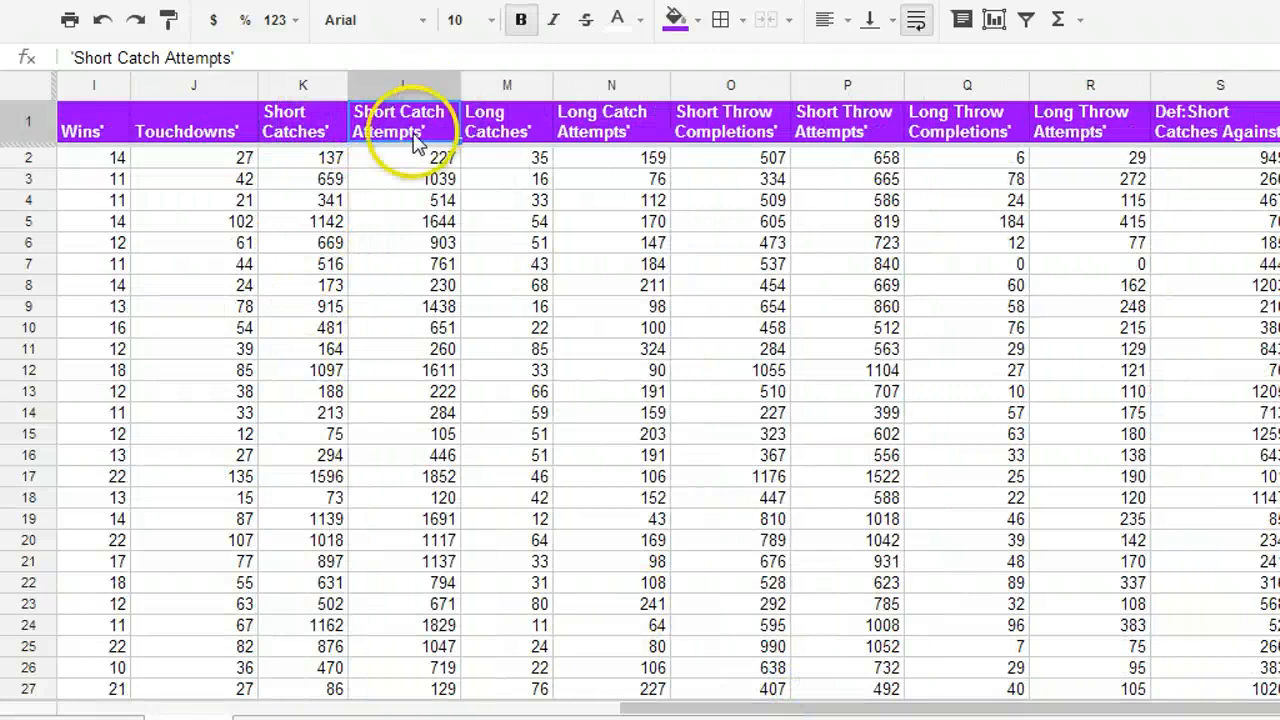
left_click(386, 160)
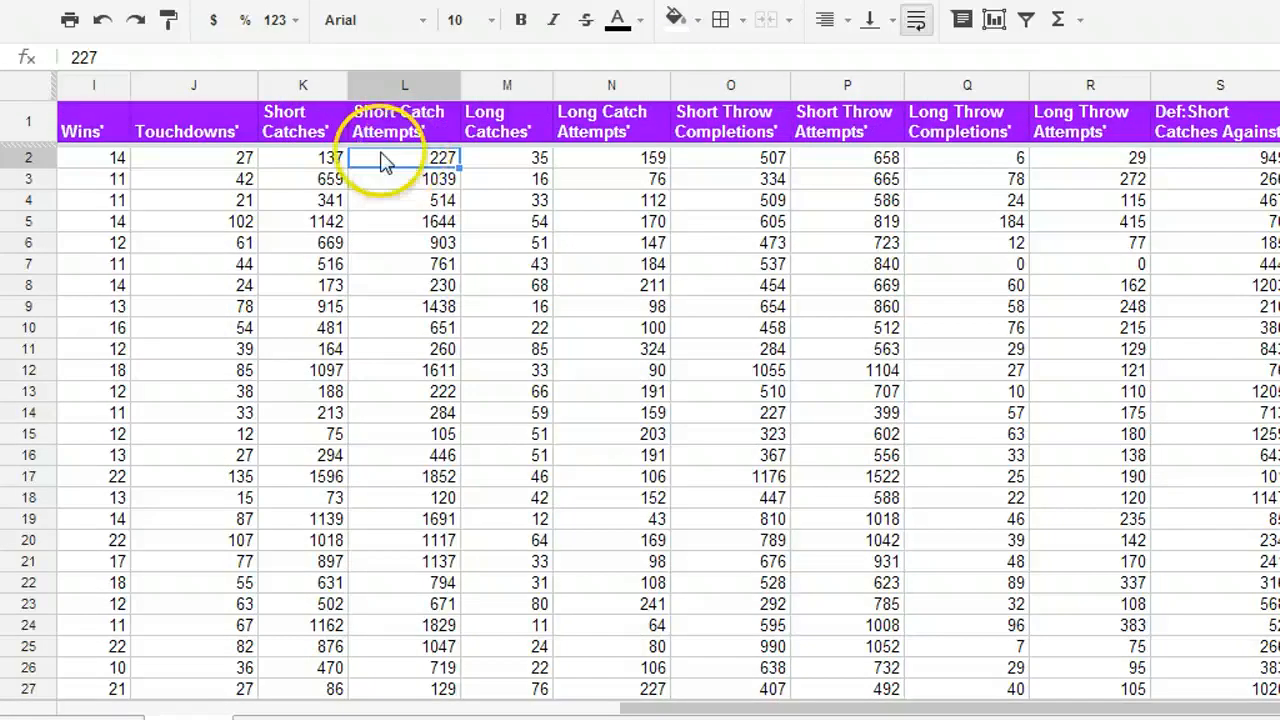
left_click(322, 160)
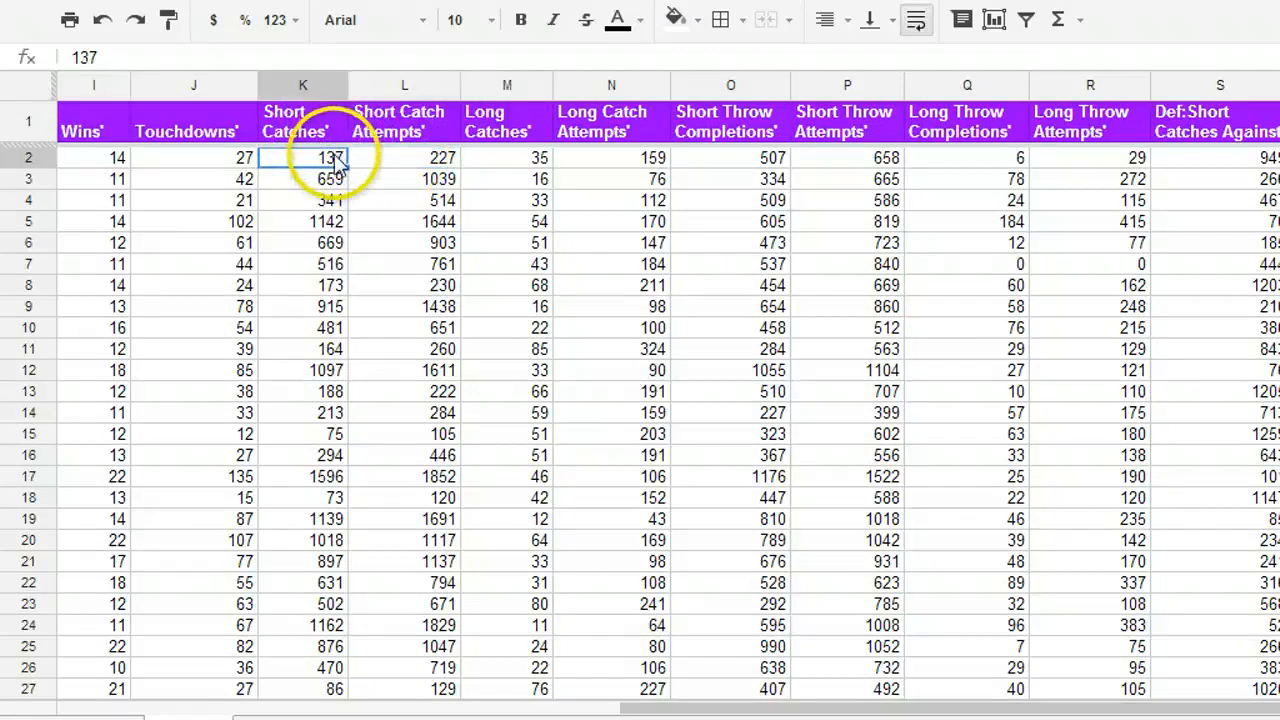
left_click(390, 165)
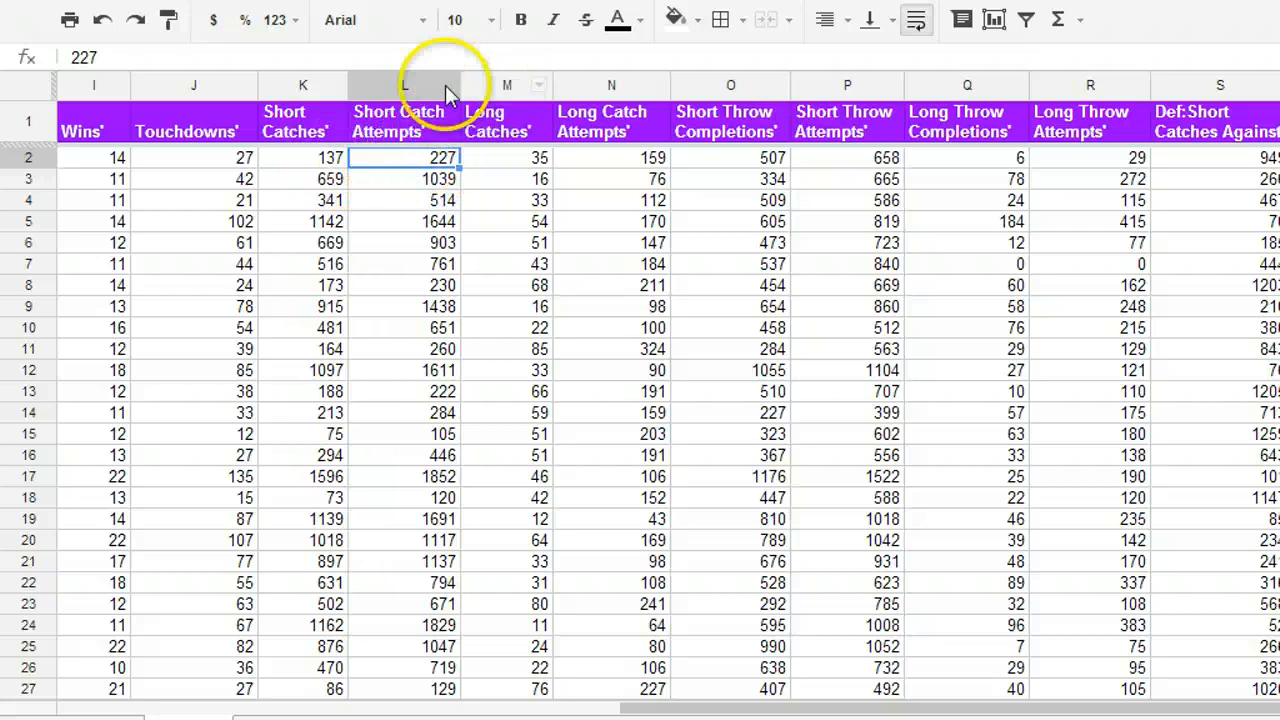
Insert a column directly after Short Catch Attempts and give it the header "Short Catch %".
left_click(418, 85)
right_click(418, 88)
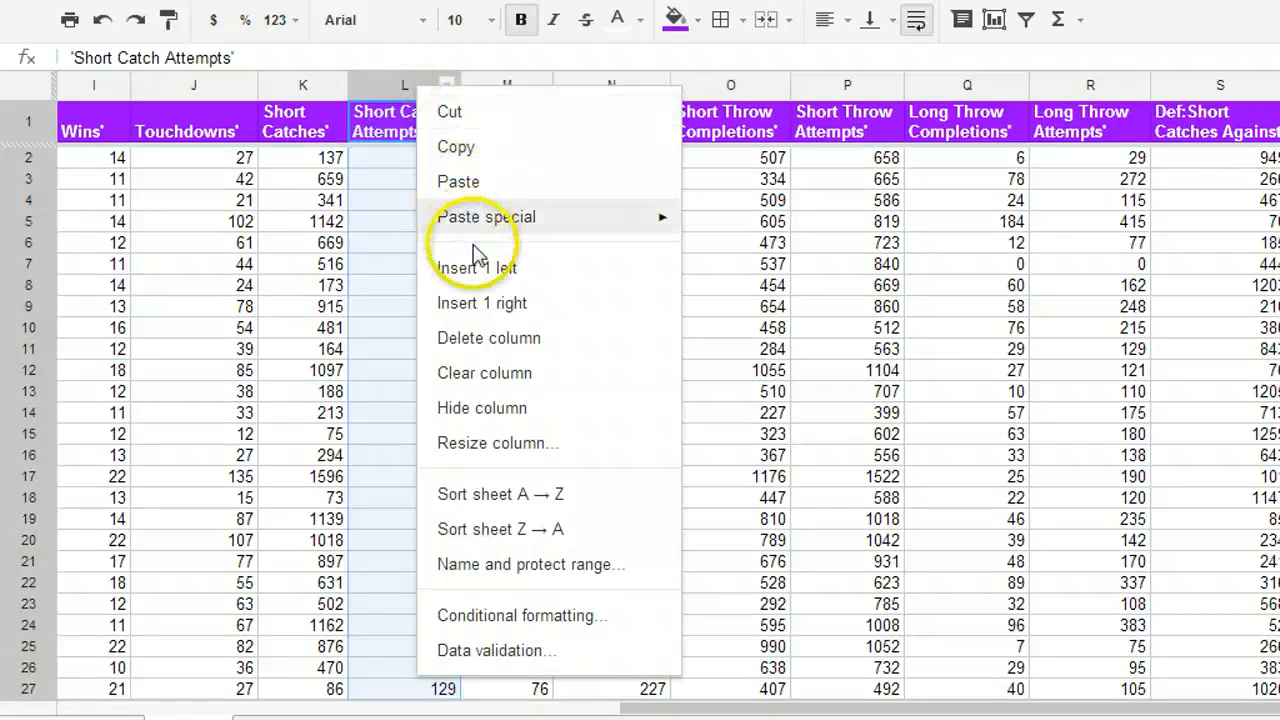
left_click(480, 300)
left_click(491, 130)
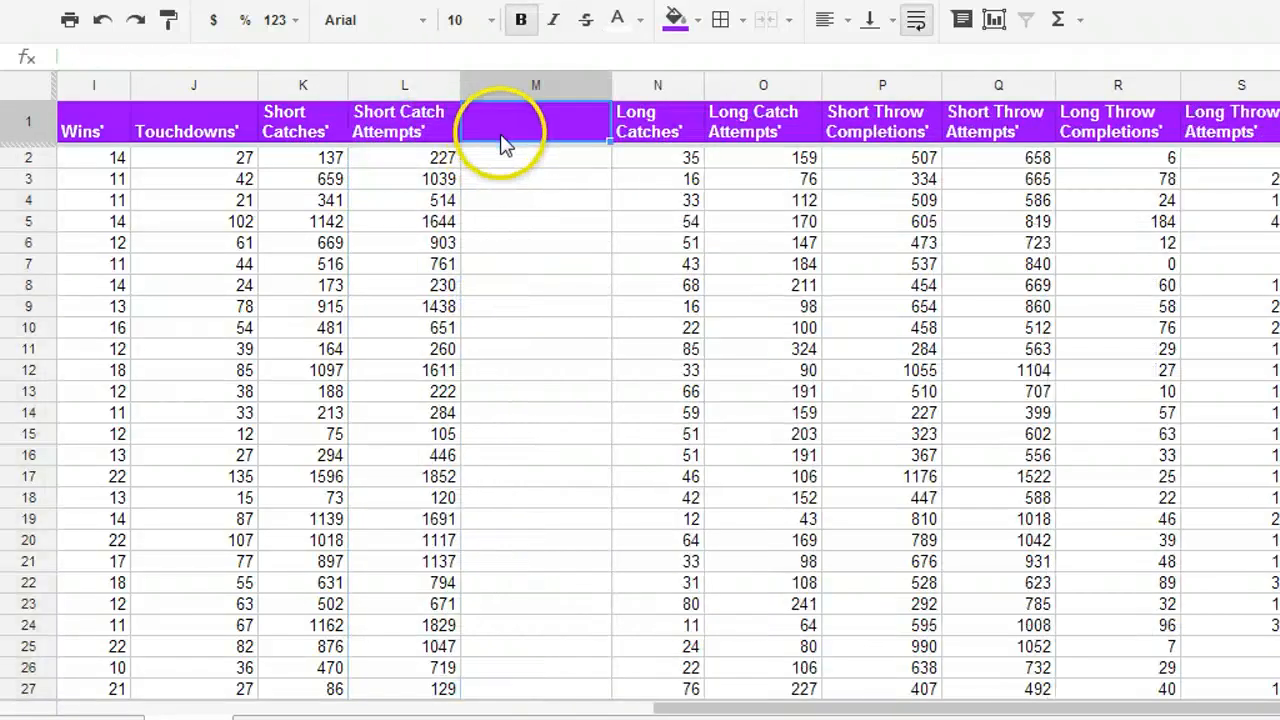
type("Short Catch")
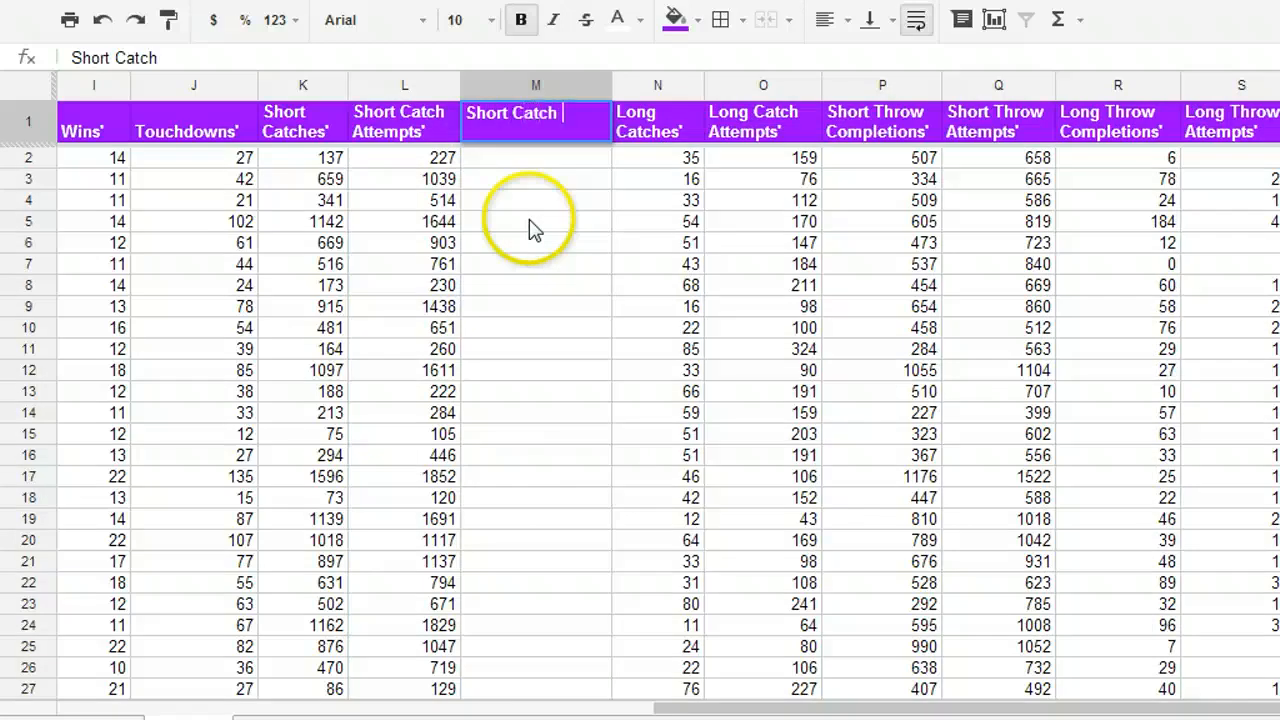
type(" %")
key("Return")
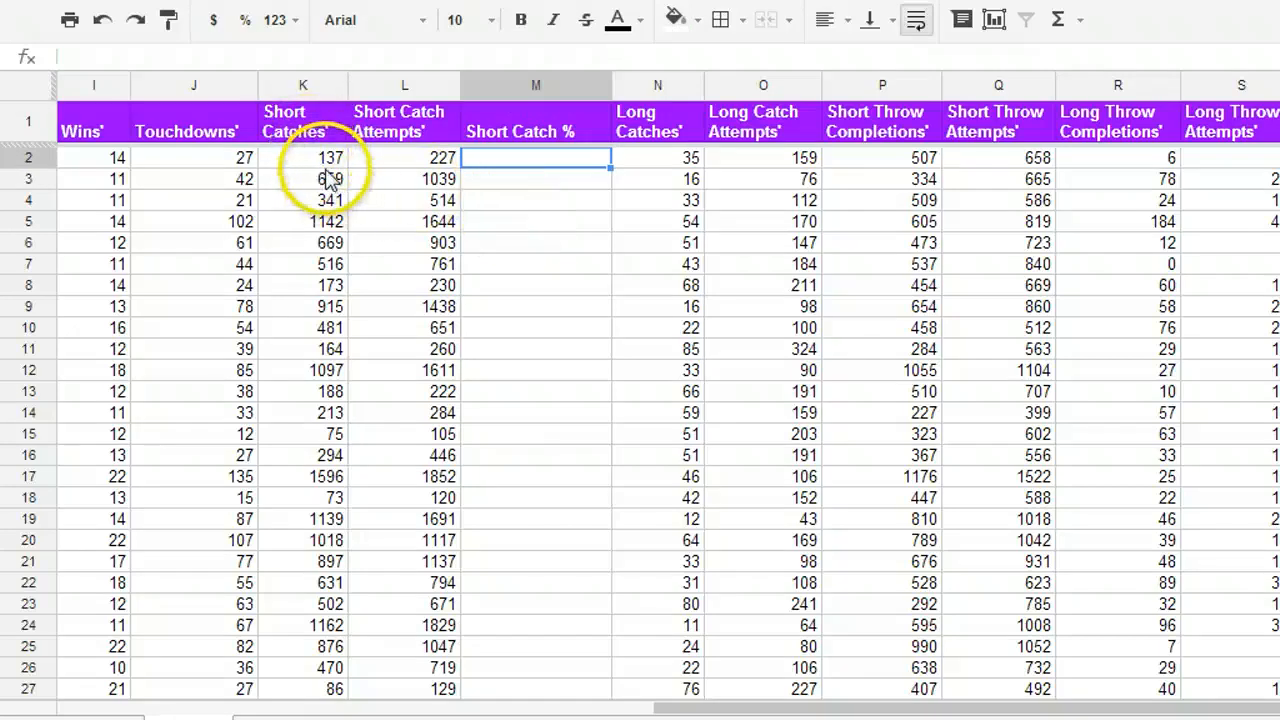
Enter the formula =K2/L2 in cell M2 to divide short catches by short catch attempts.
type("=")
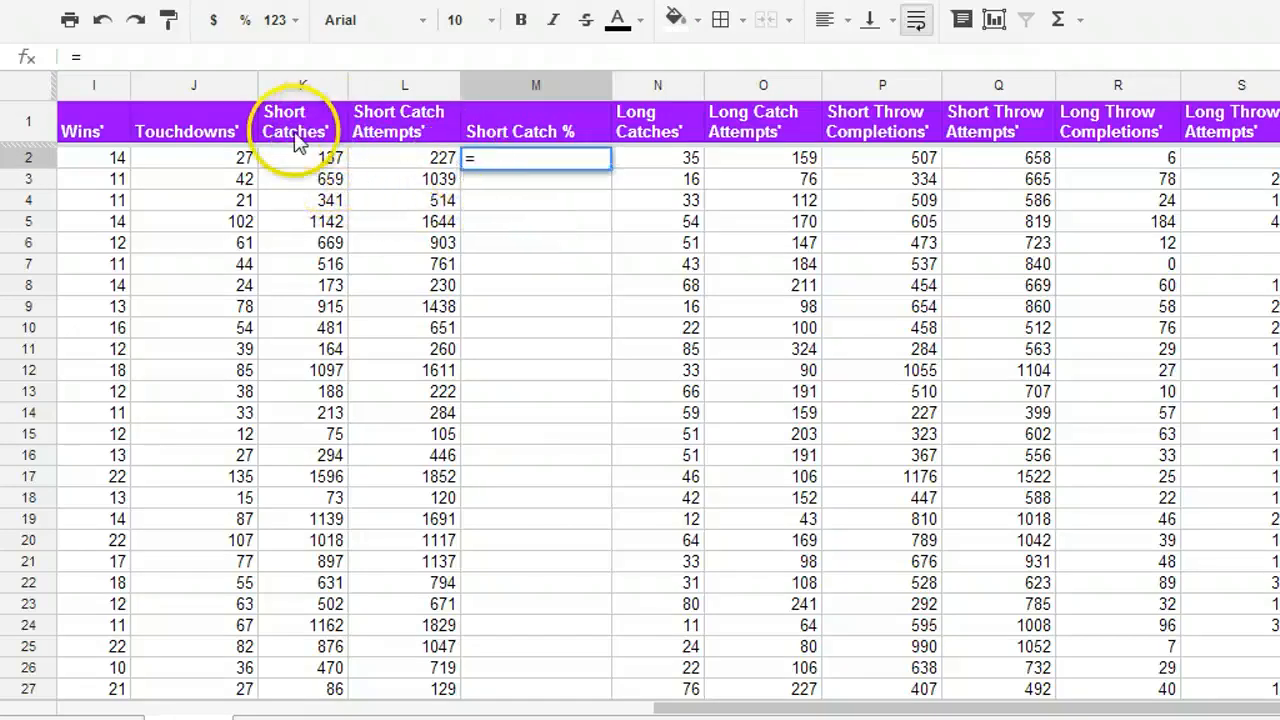
left_click(303, 163)
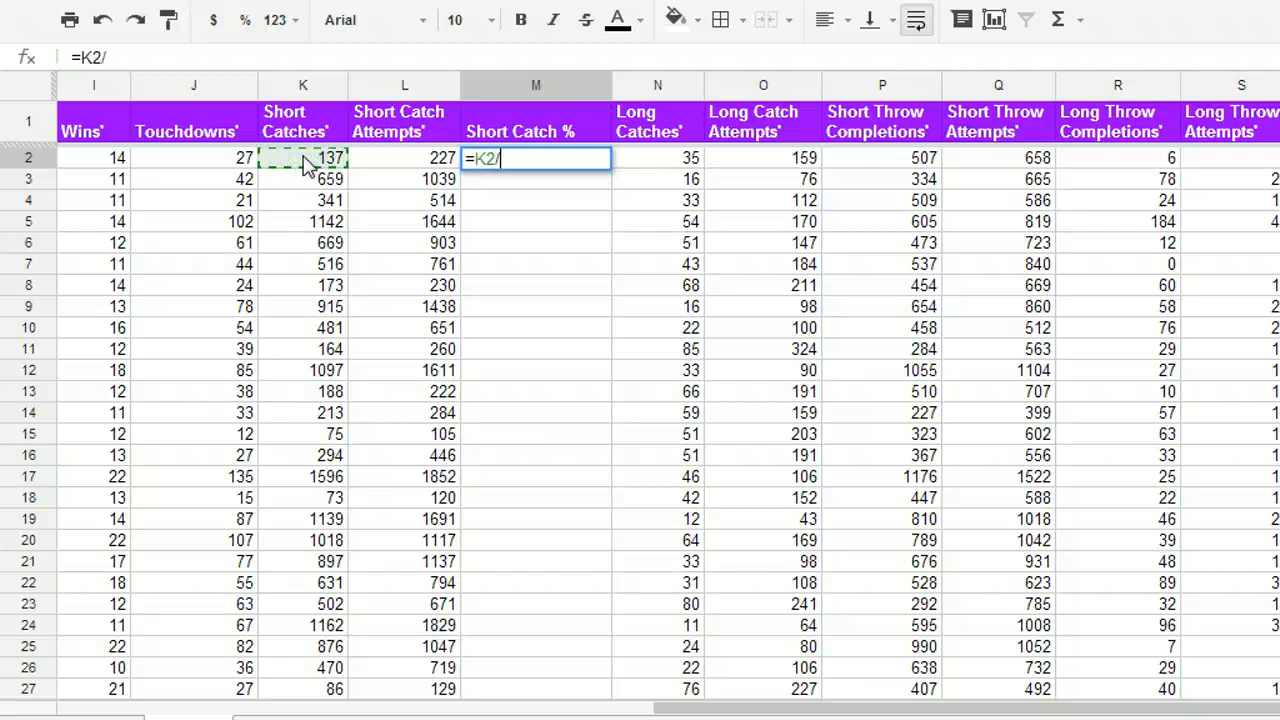
left_click(404, 166)
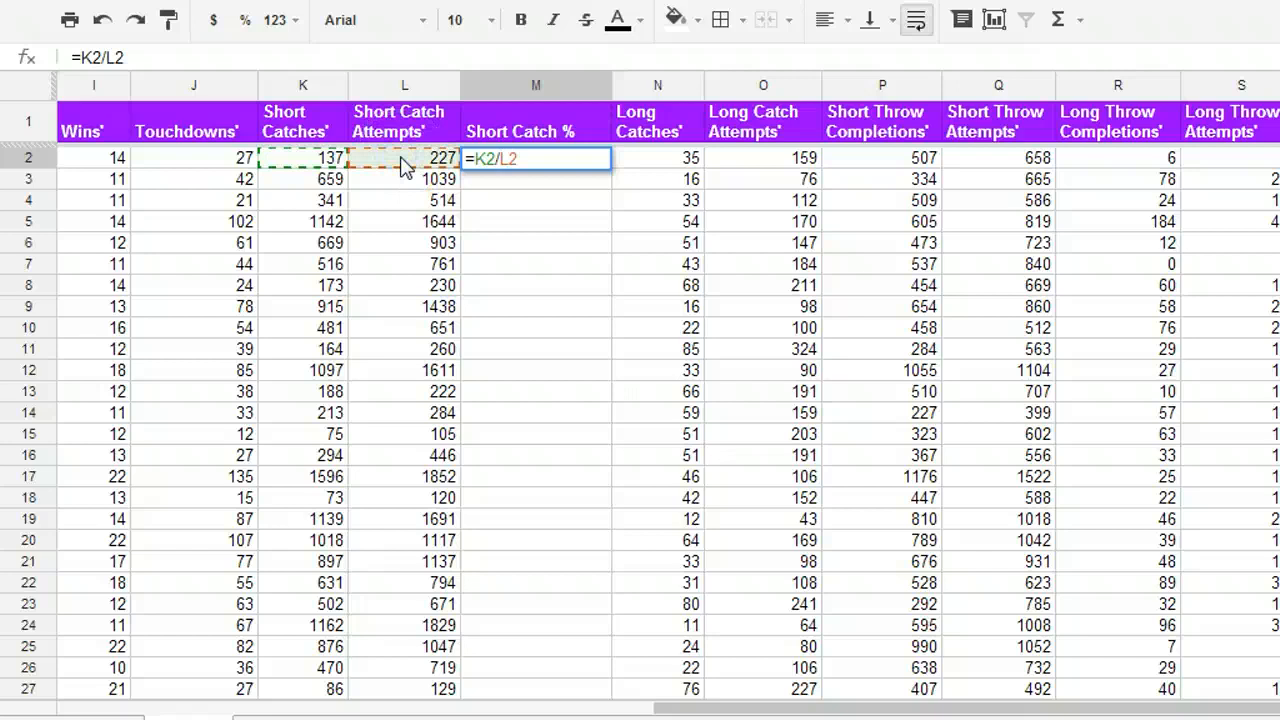
key("Return")
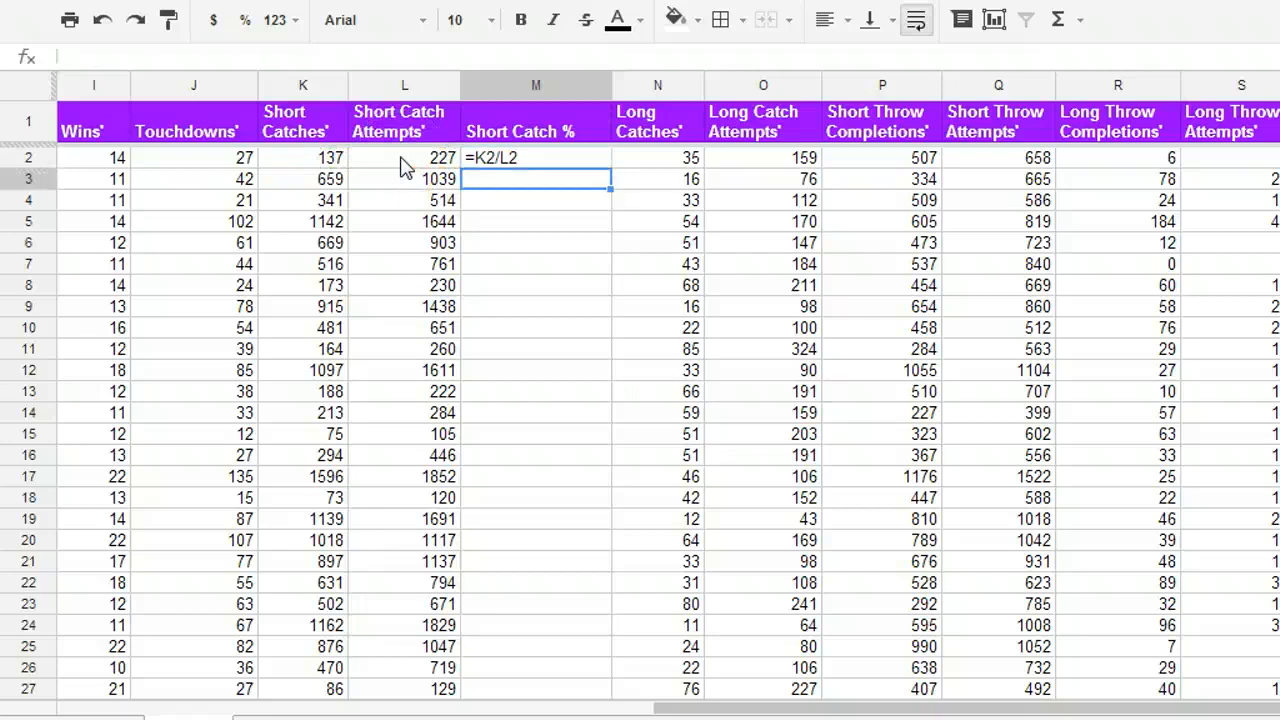
Fill the Short Catch % formula from M2 down through row 99 and sort the sheet by that column in descending order.
left_click(520, 163)
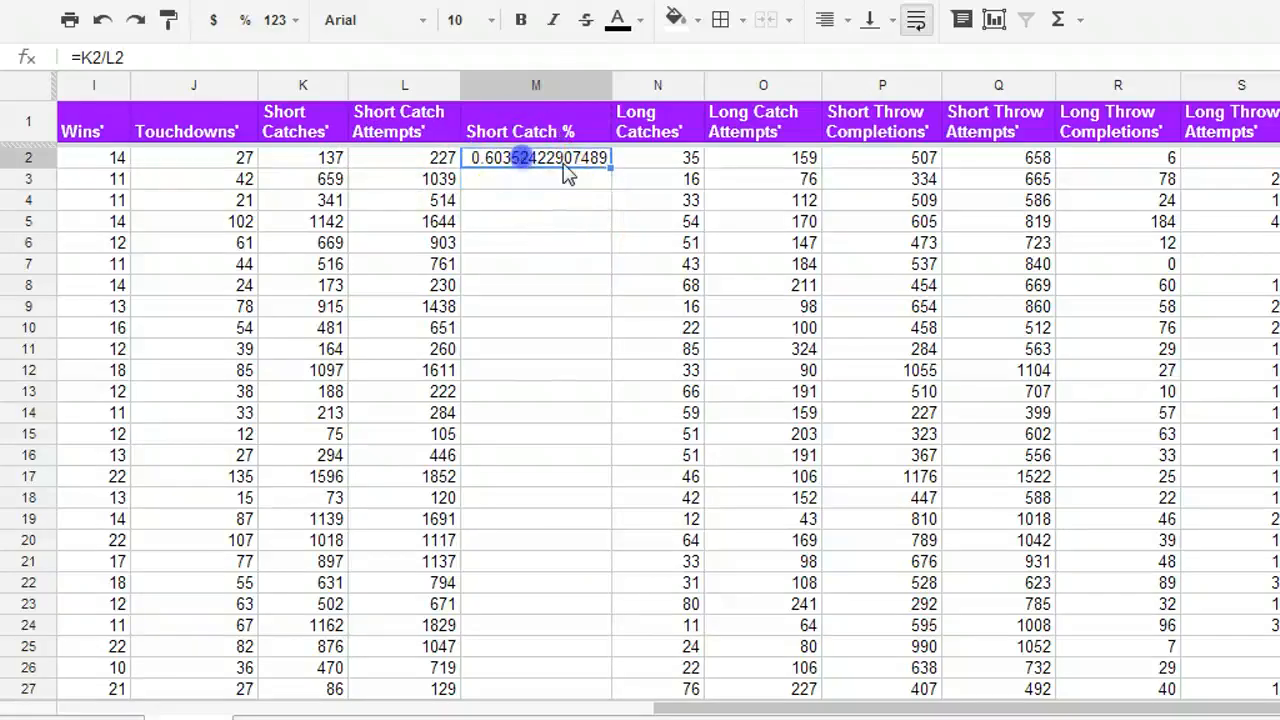
left_click_drag(612, 168, 609, 660)
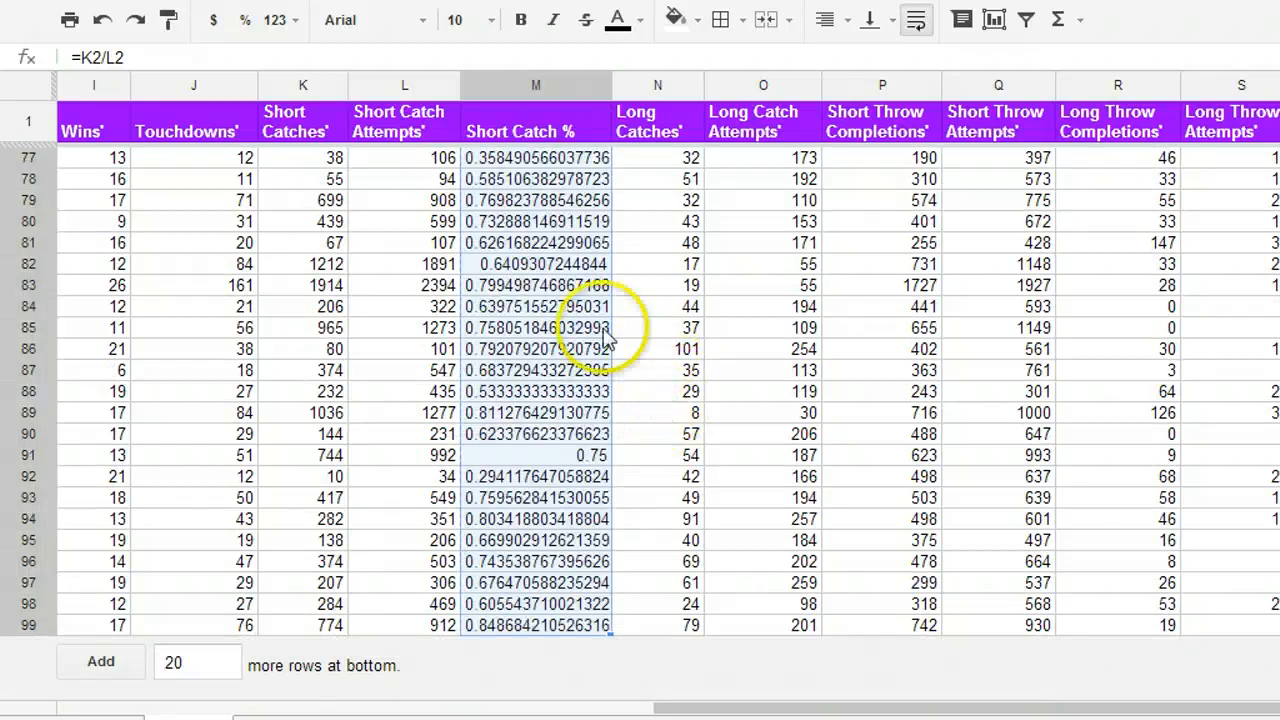
left_click(575, 325)
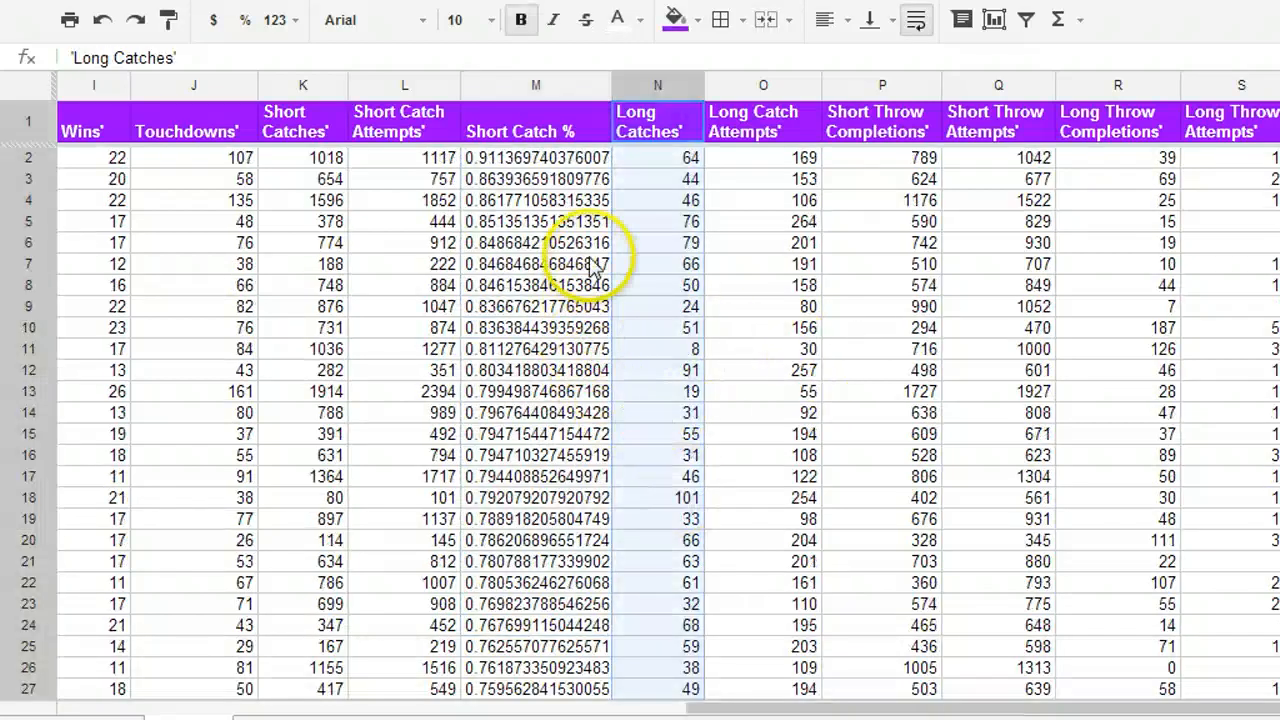
left_click(557, 222)
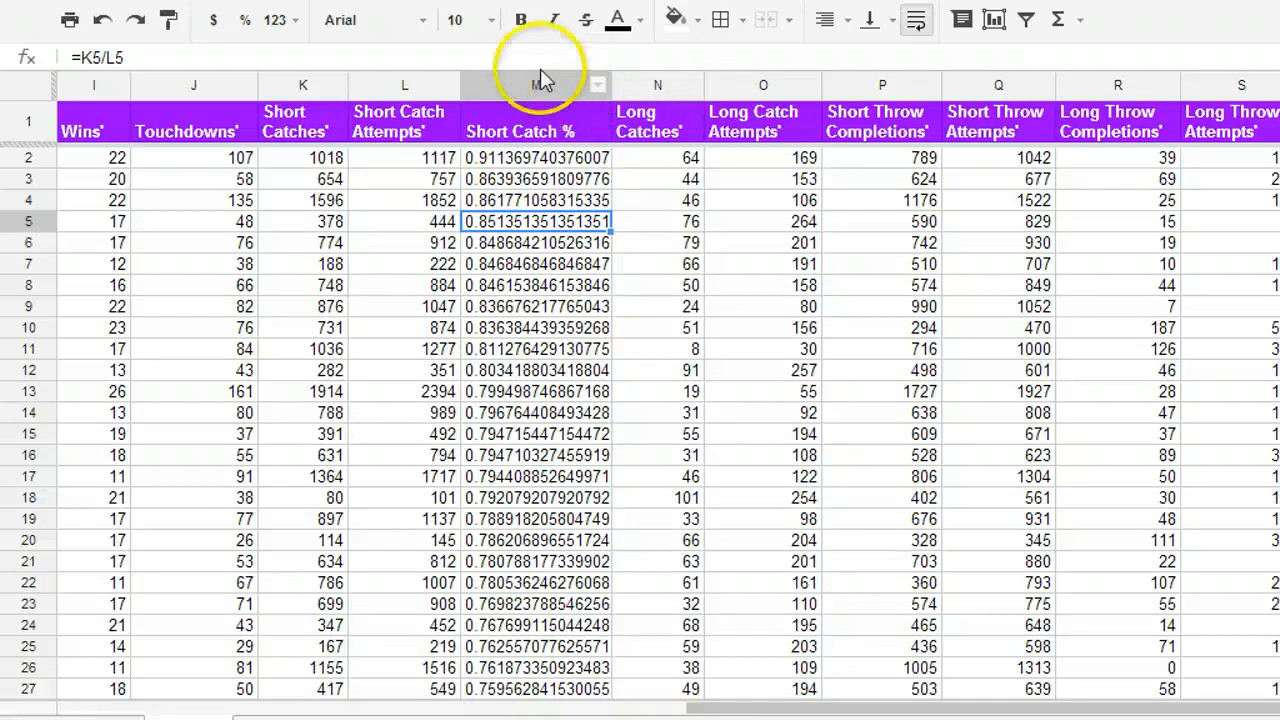
Insert a column directly after Short Catch % and give it the header "SC% z-score".
left_click(543, 88)
right_click(543, 88)
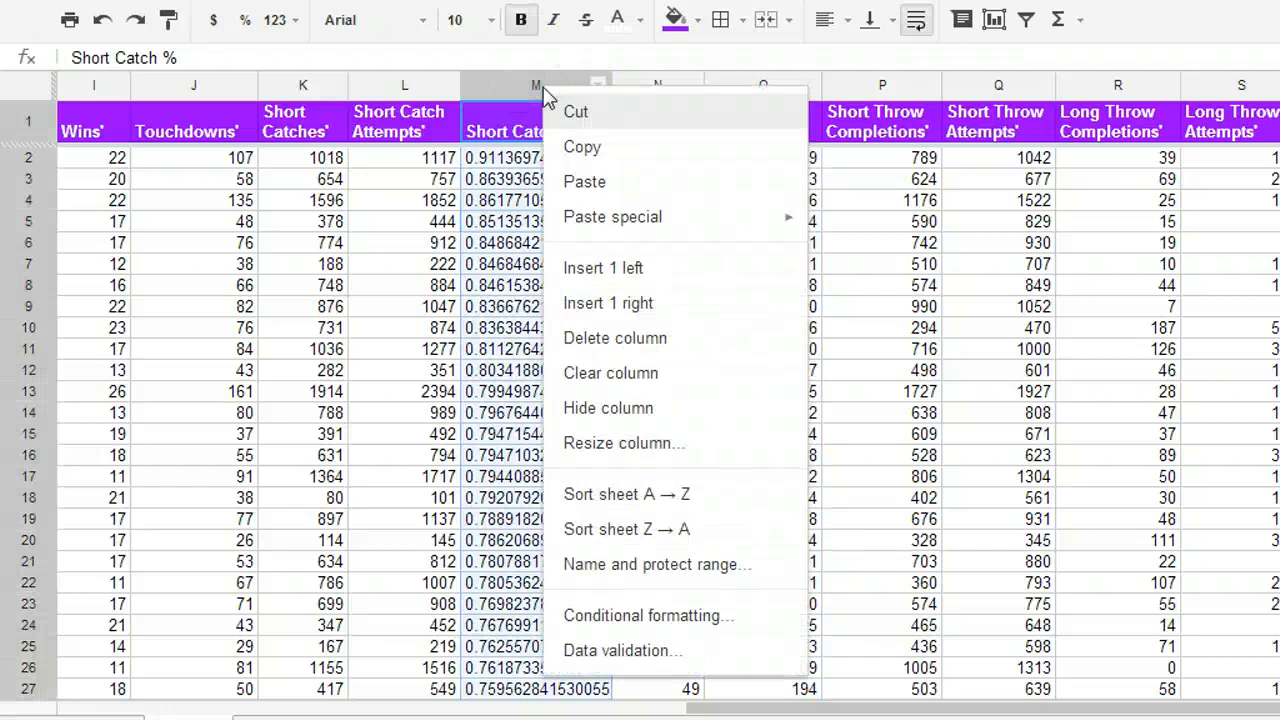
left_click(600, 302)
left_click(640, 143)
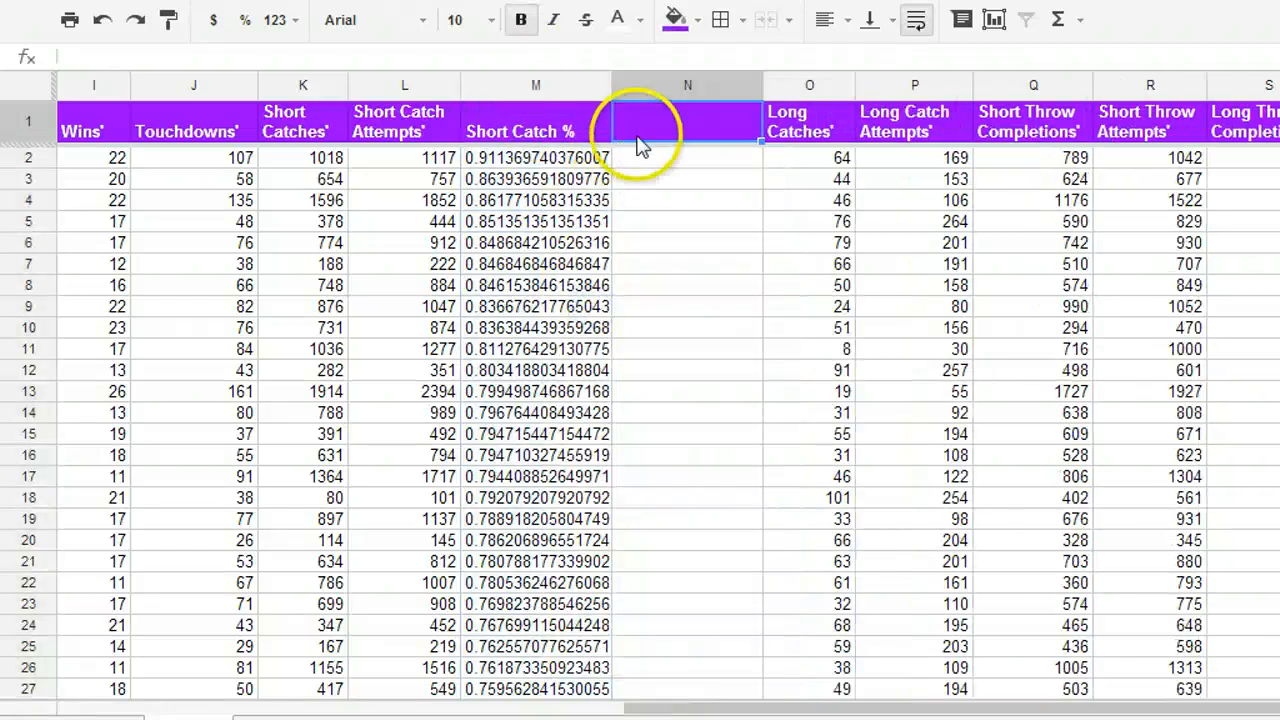
type("SC")
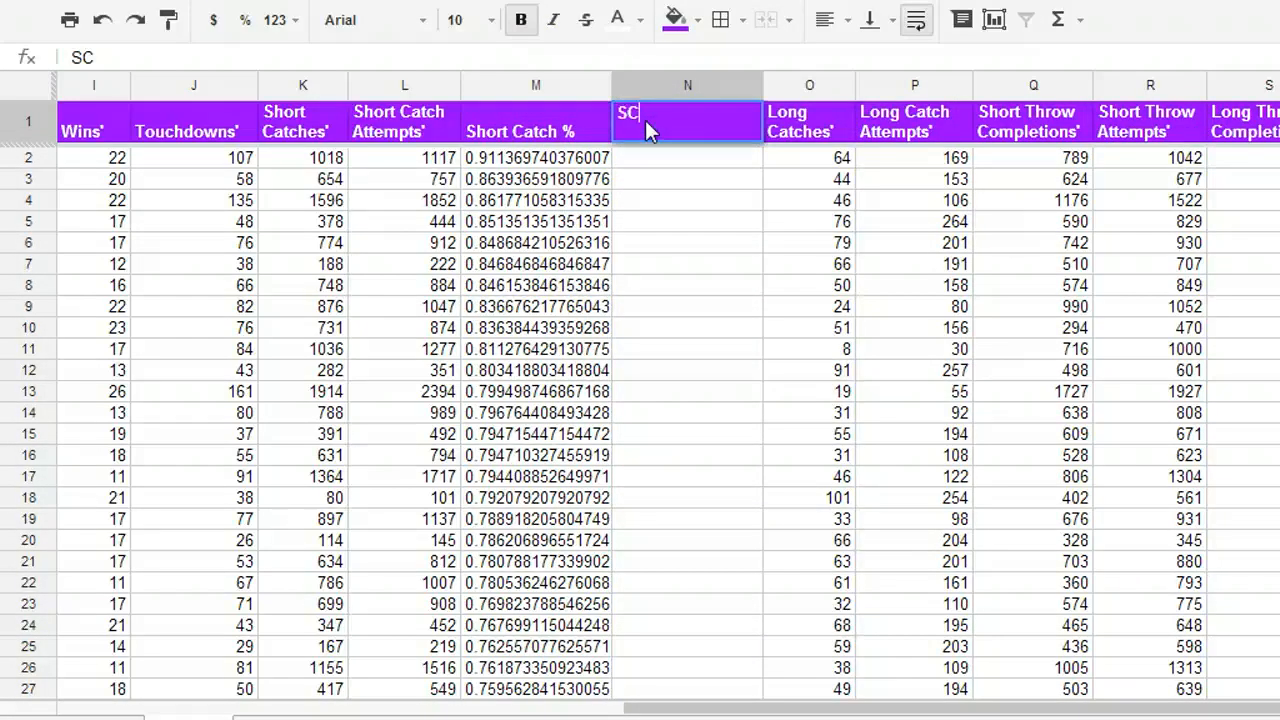
type("% z-score")
key("Return")
Enter the z-score formula =(M2-average(M:M))/stdev(M:M) in cell N2.
type("=")
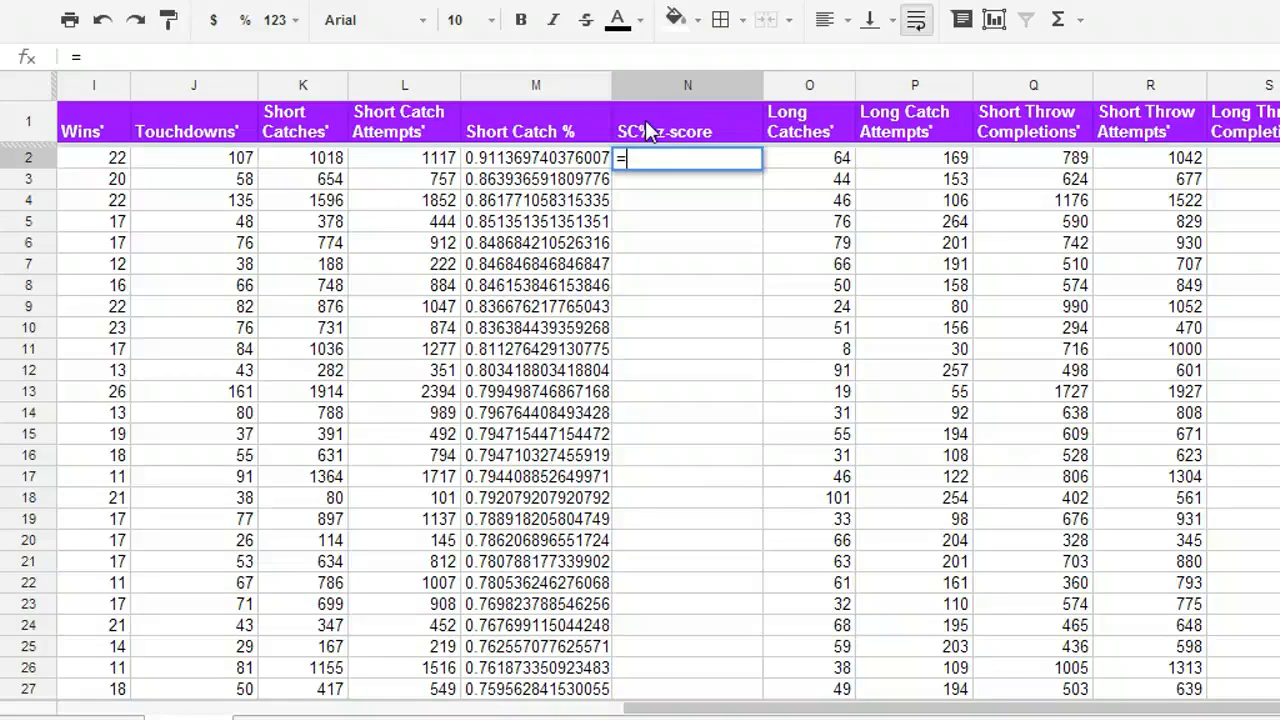
type("(")
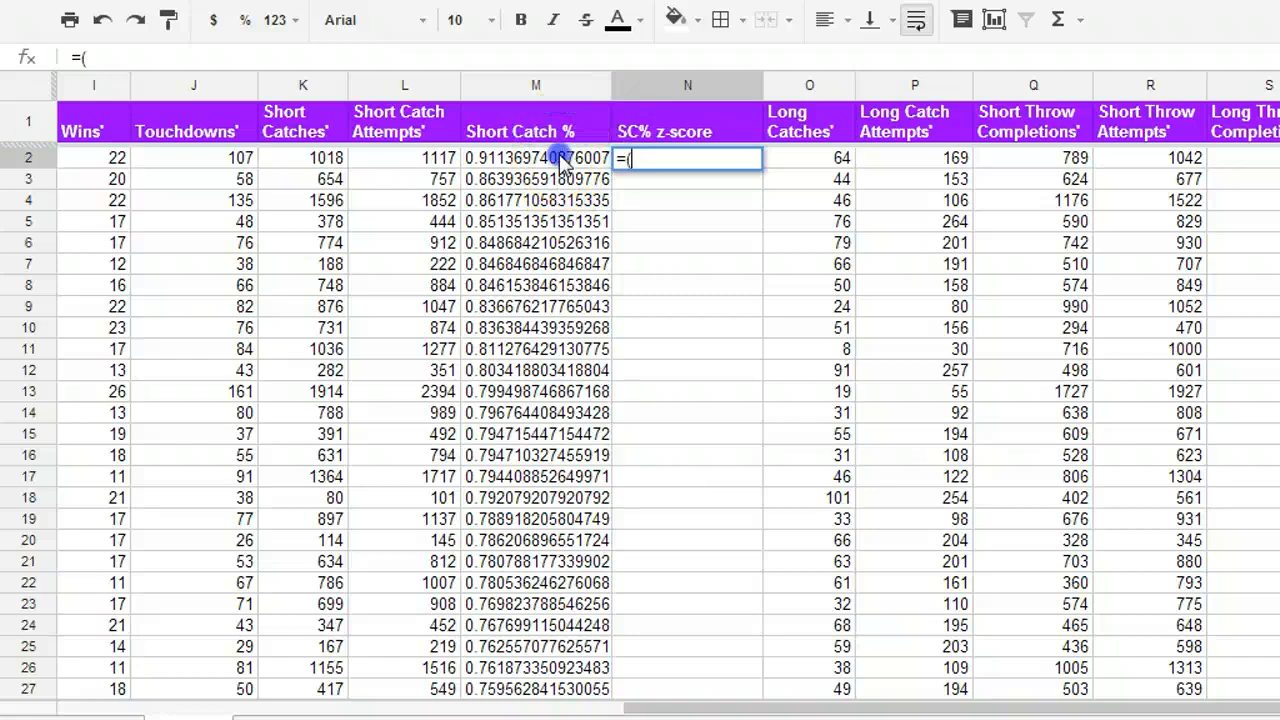
left_click(540, 160)
type("-")
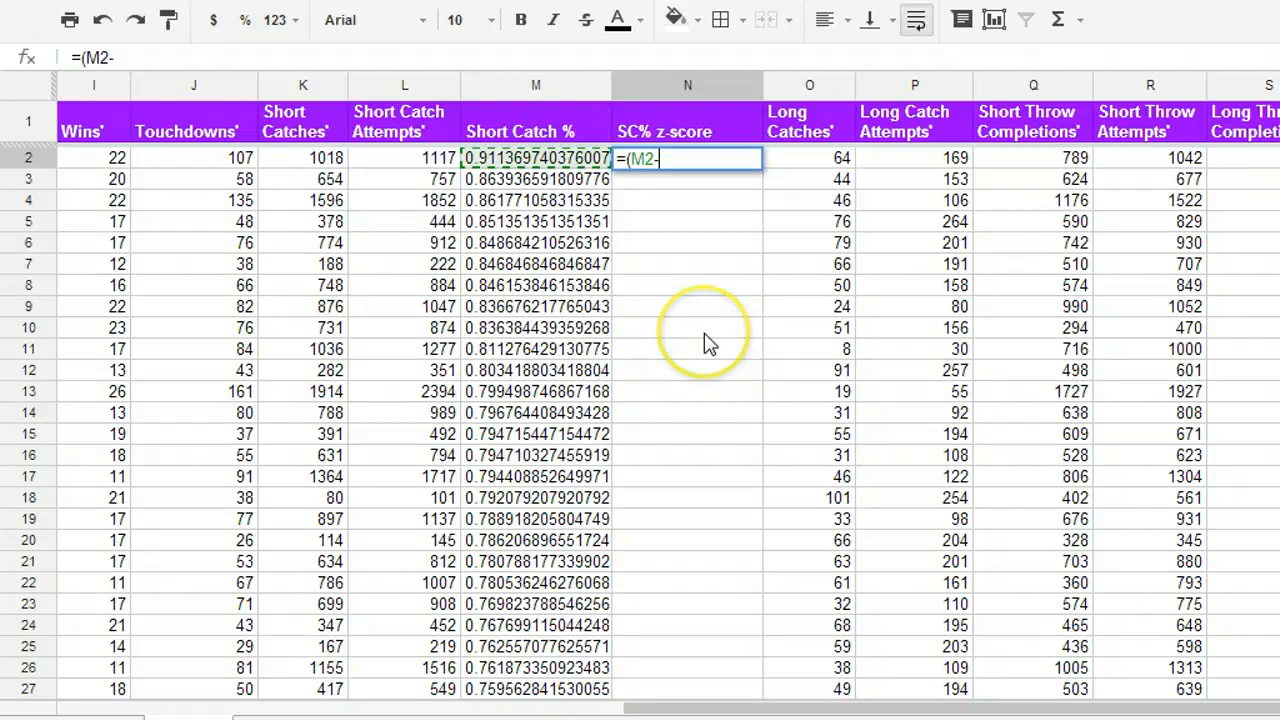
type("avera")
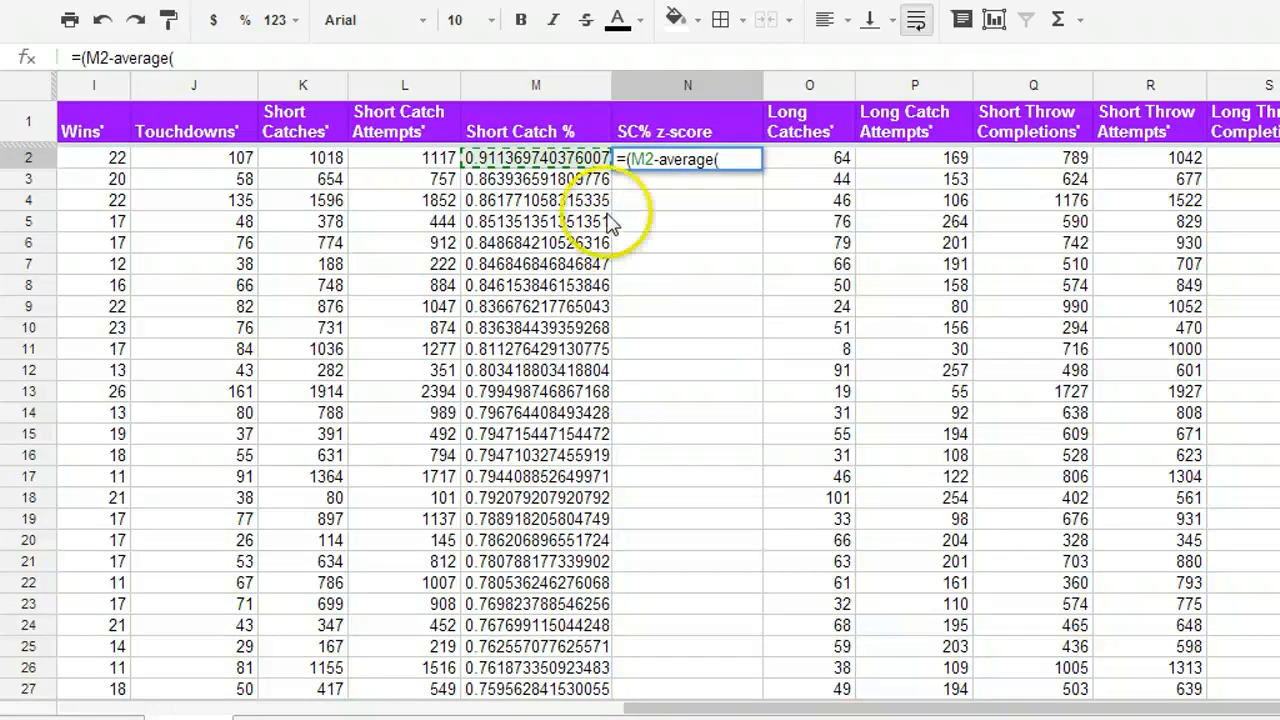
type("ge(")
left_click(535, 87)
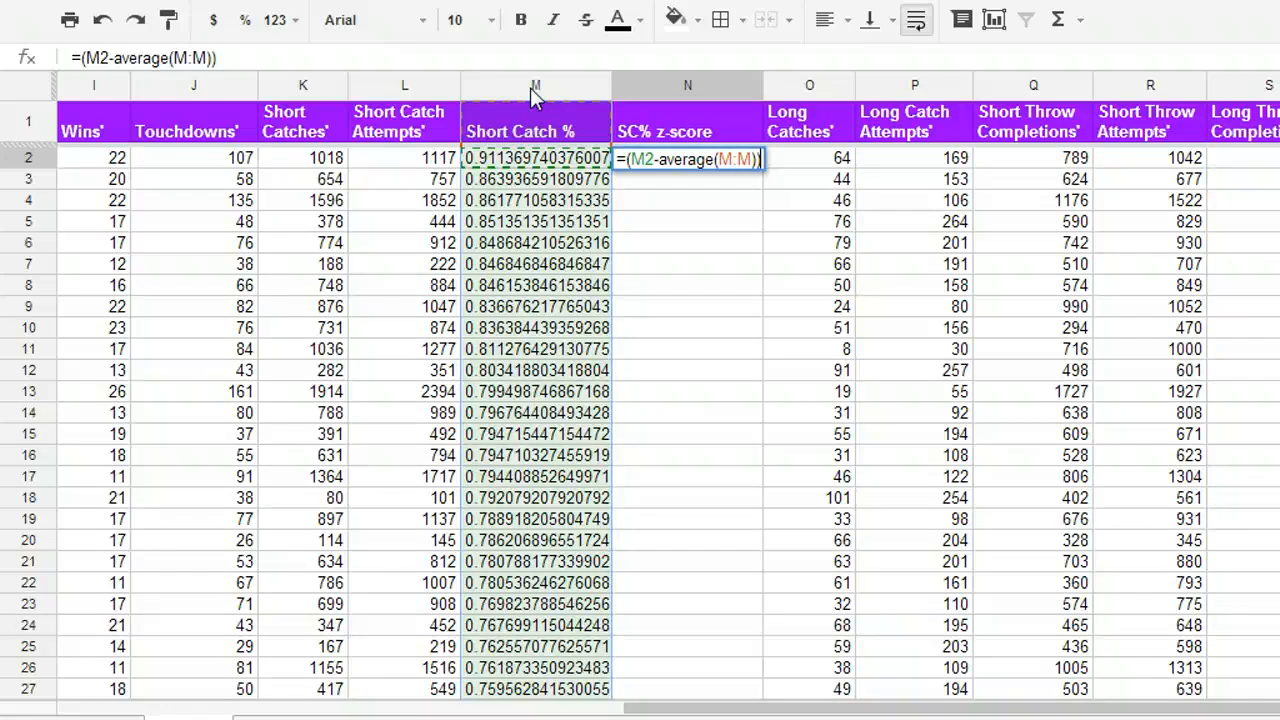
type("))/stdev")
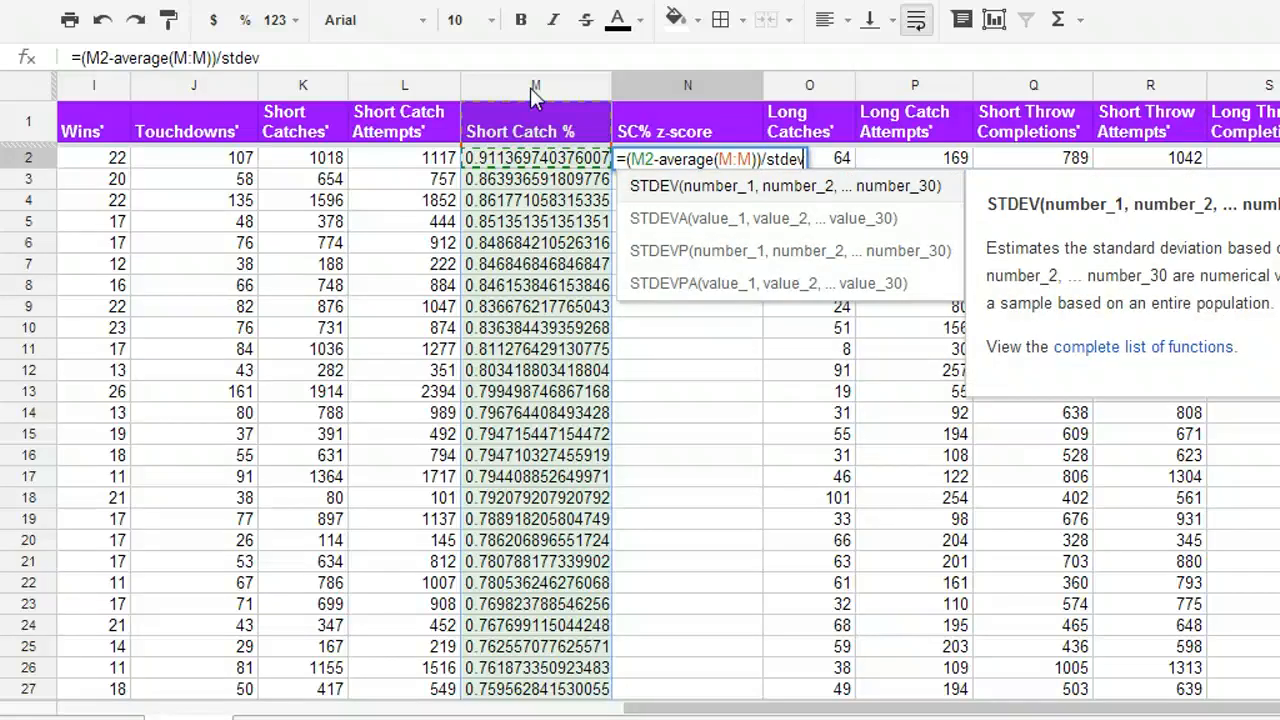
type("(M:M)")
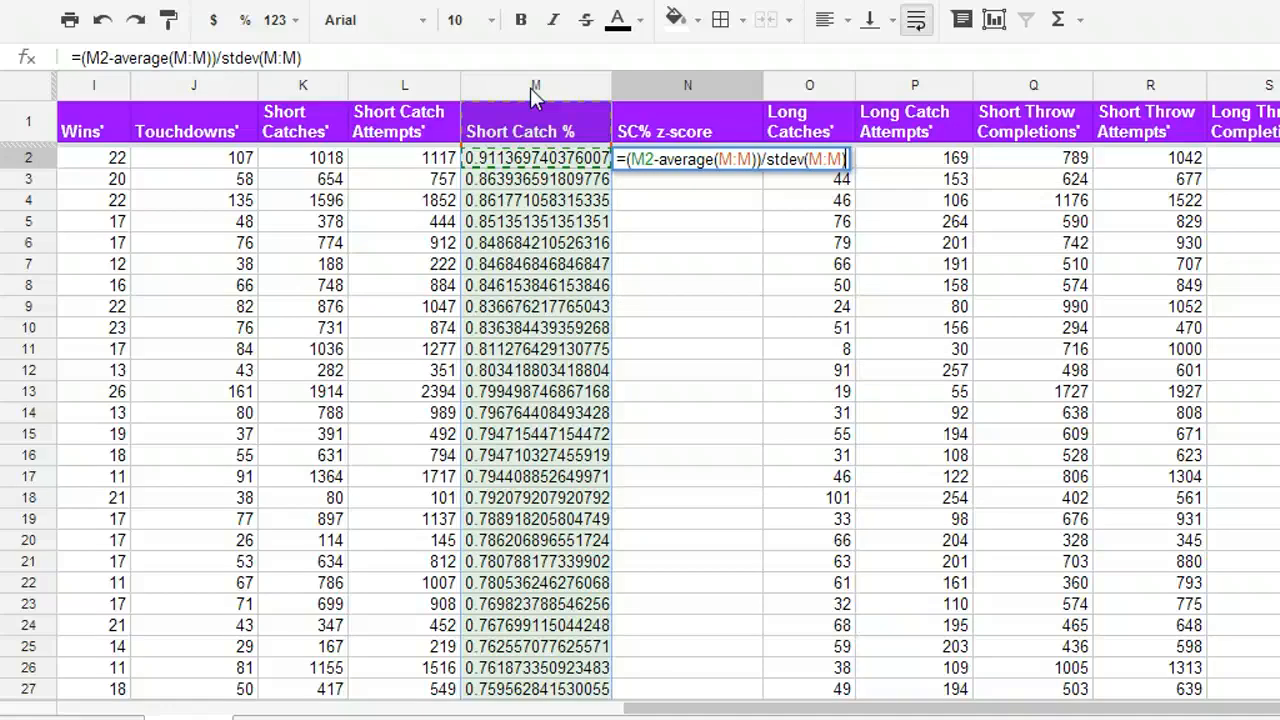
key("Return")
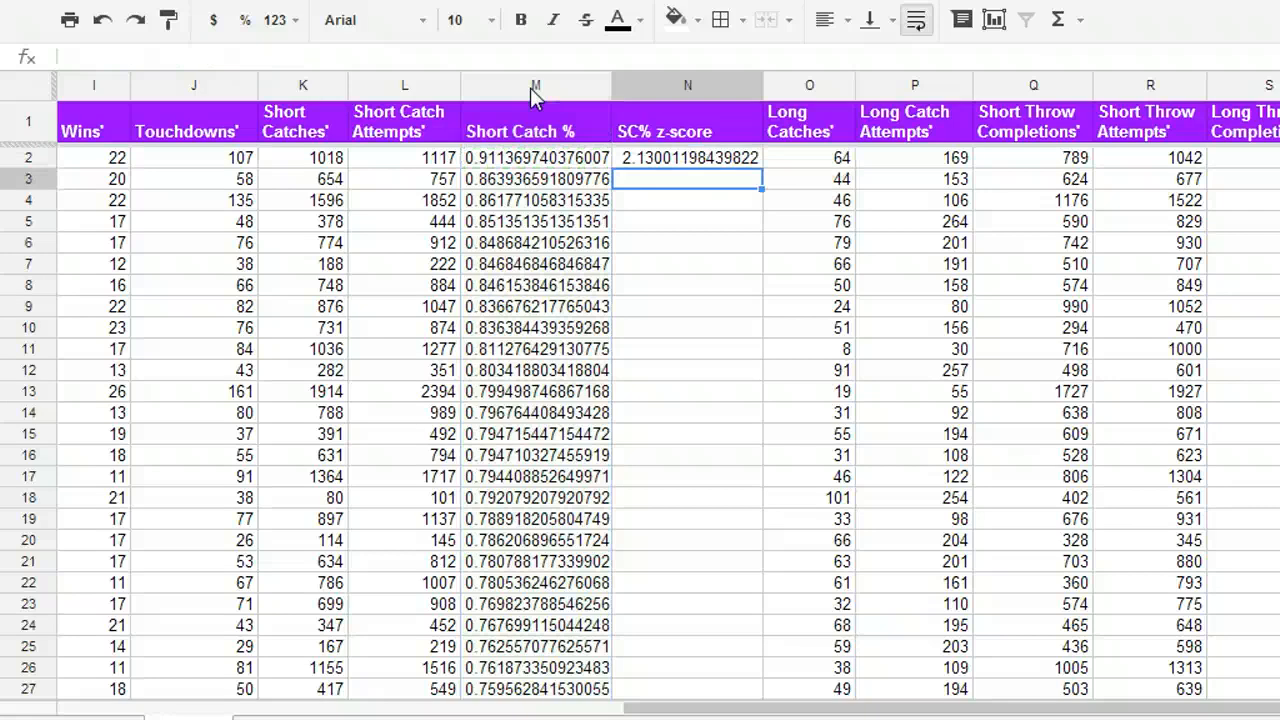
Review the z-score formula in N2 together with the Short Catch % column it is based on.
left_click(668, 159)
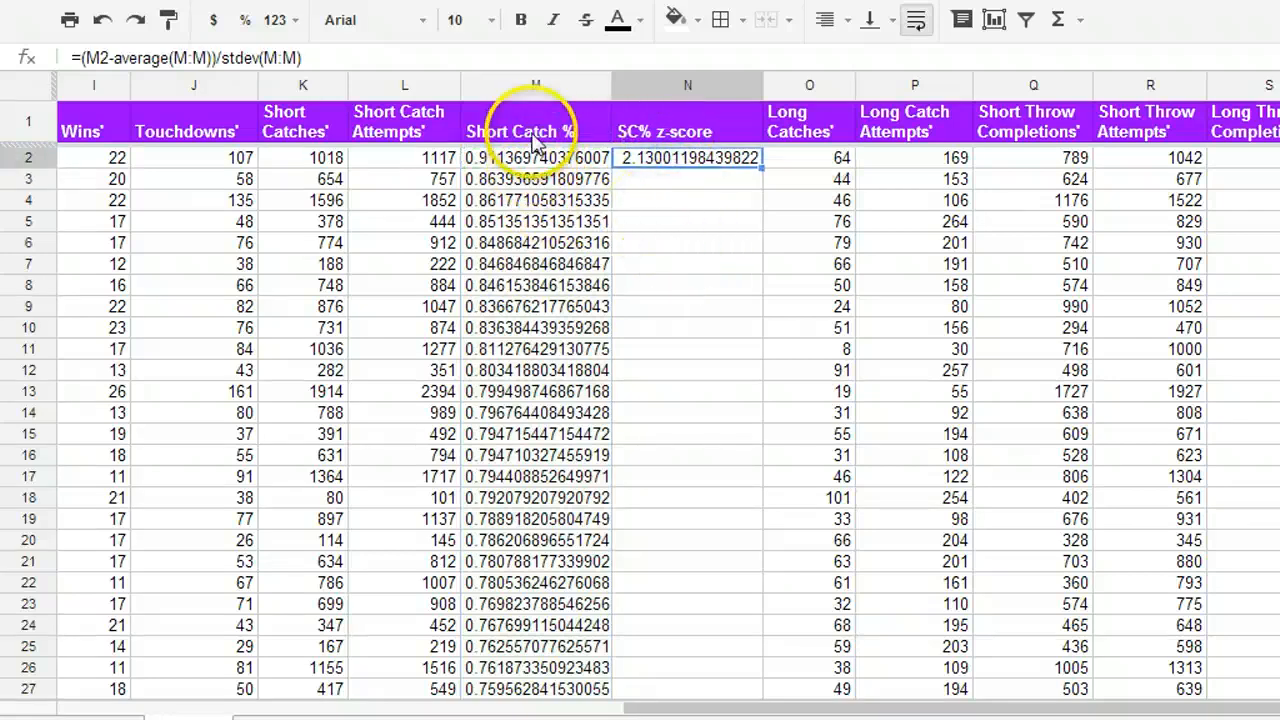
left_click(538, 134)
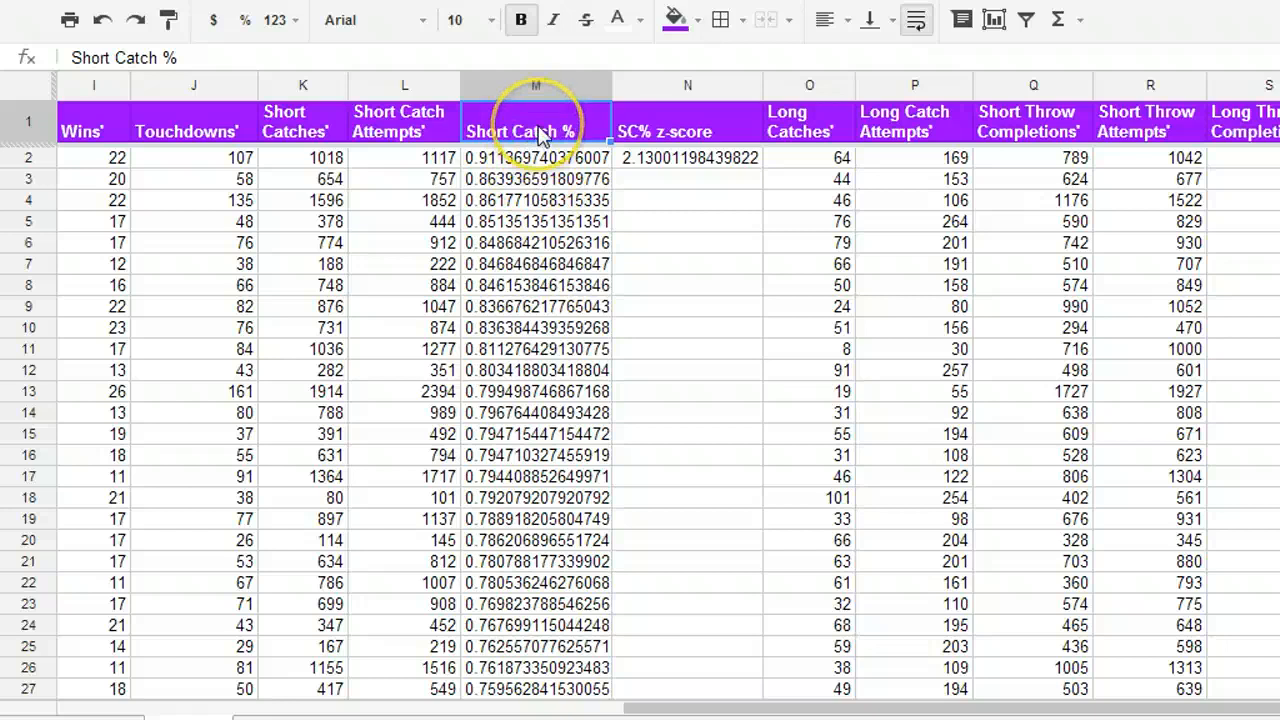
left_click(539, 134)
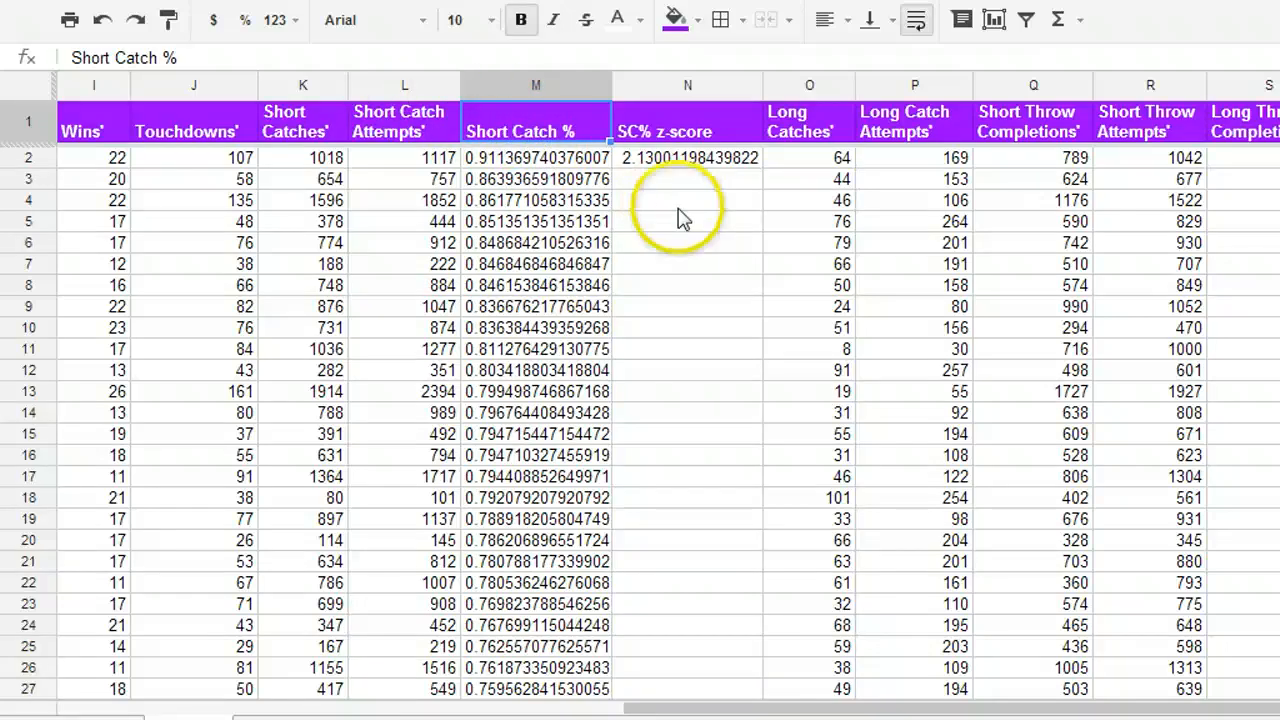
Fill the SC% z-score formula from N2 down through row 99.
left_click(694, 160)
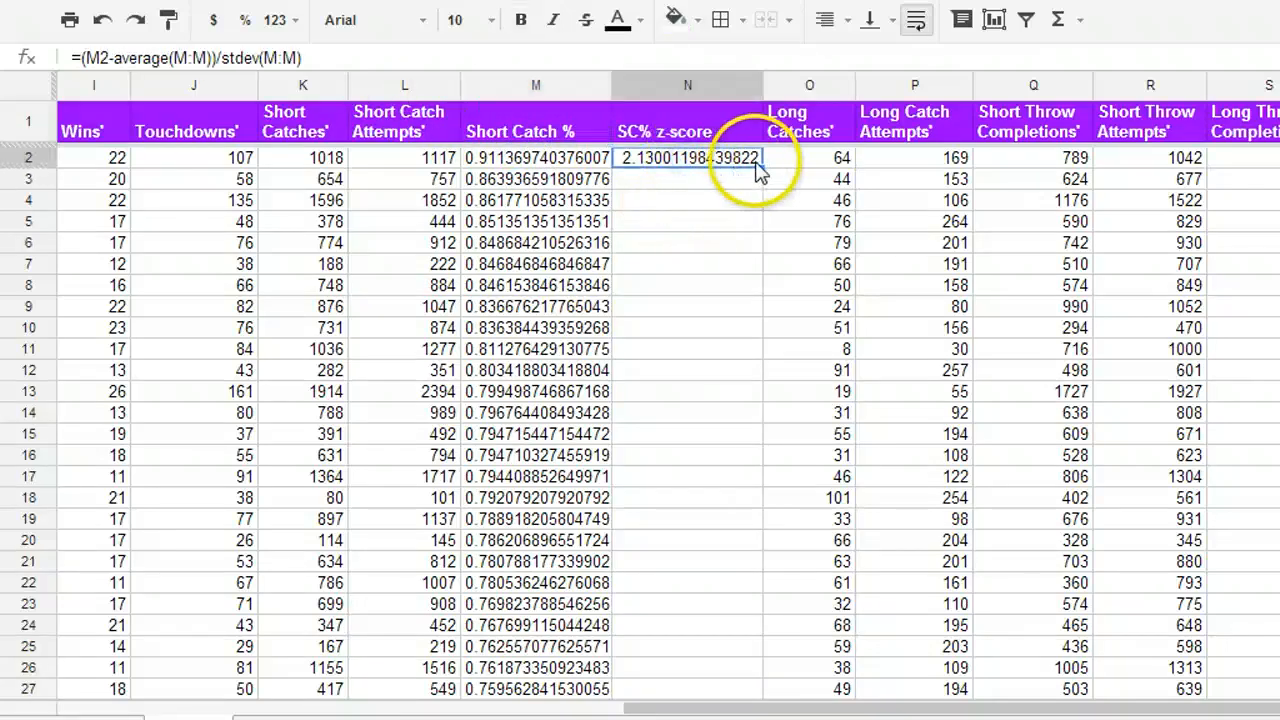
left_click_drag(762, 168, 766, 712)
left_click_drag(740, 582, 750, 644)
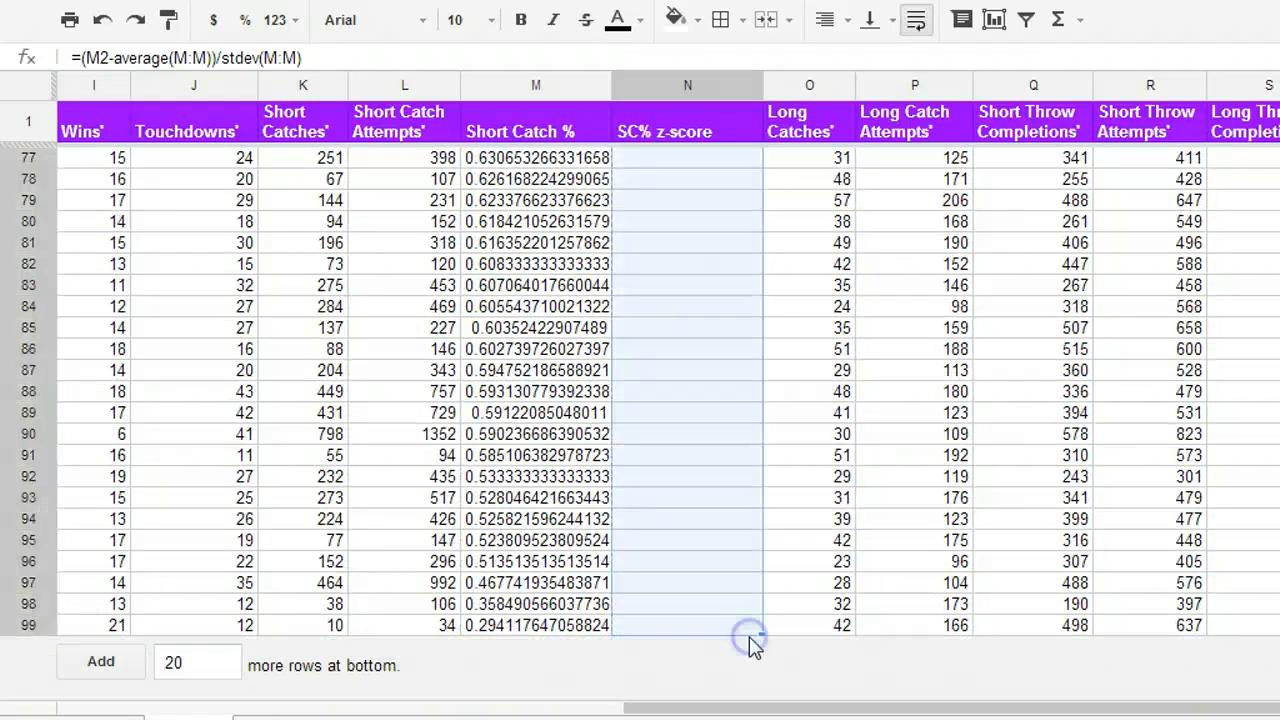
left_click(718, 371)
scroll(710, 378, "up", 12)
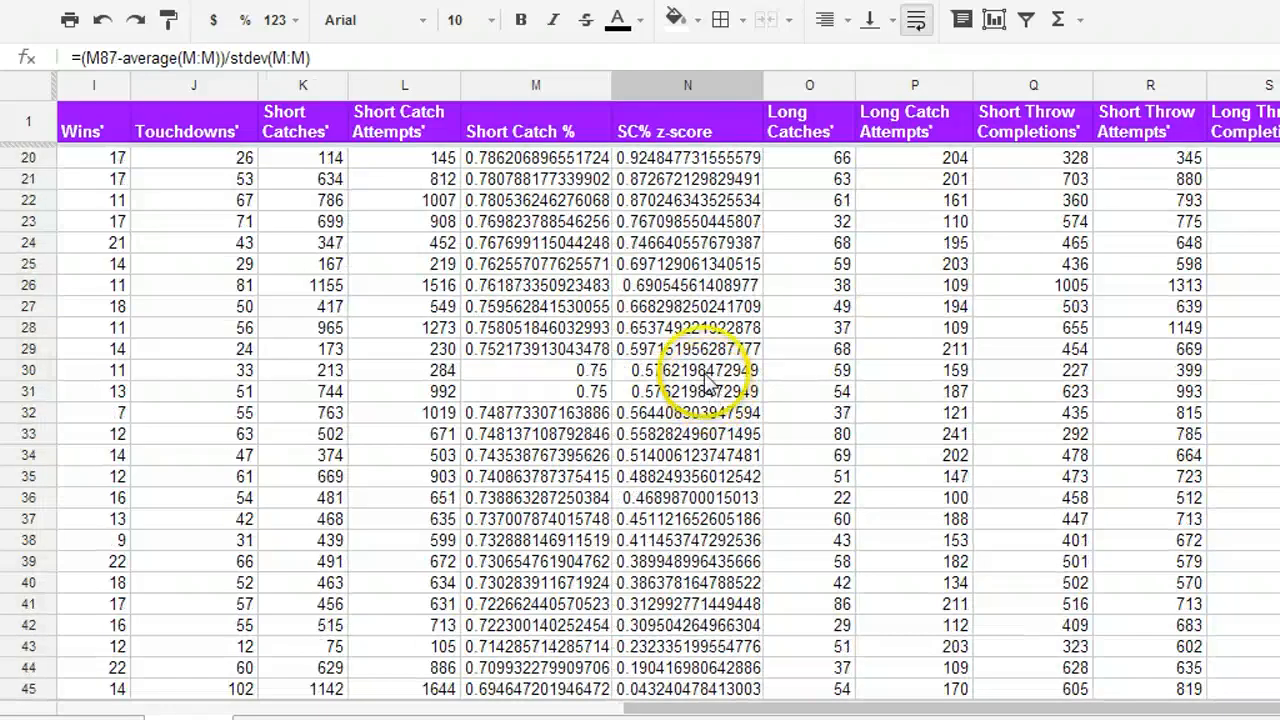
scroll(706, 380, "up", 5)
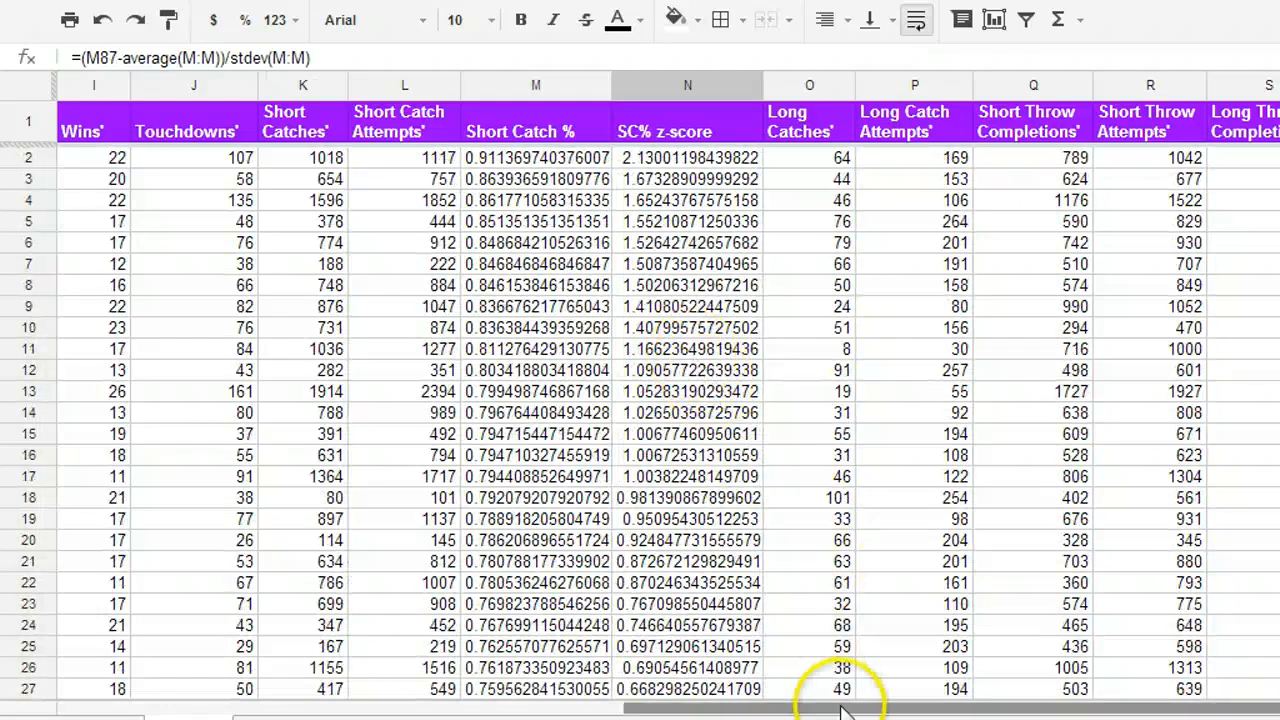
Extend the ranking formula in C2 with the SC% z-score at weight 3, making it =2*H2-E2+3*N2.
left_click_drag(840, 710, 750, 710)
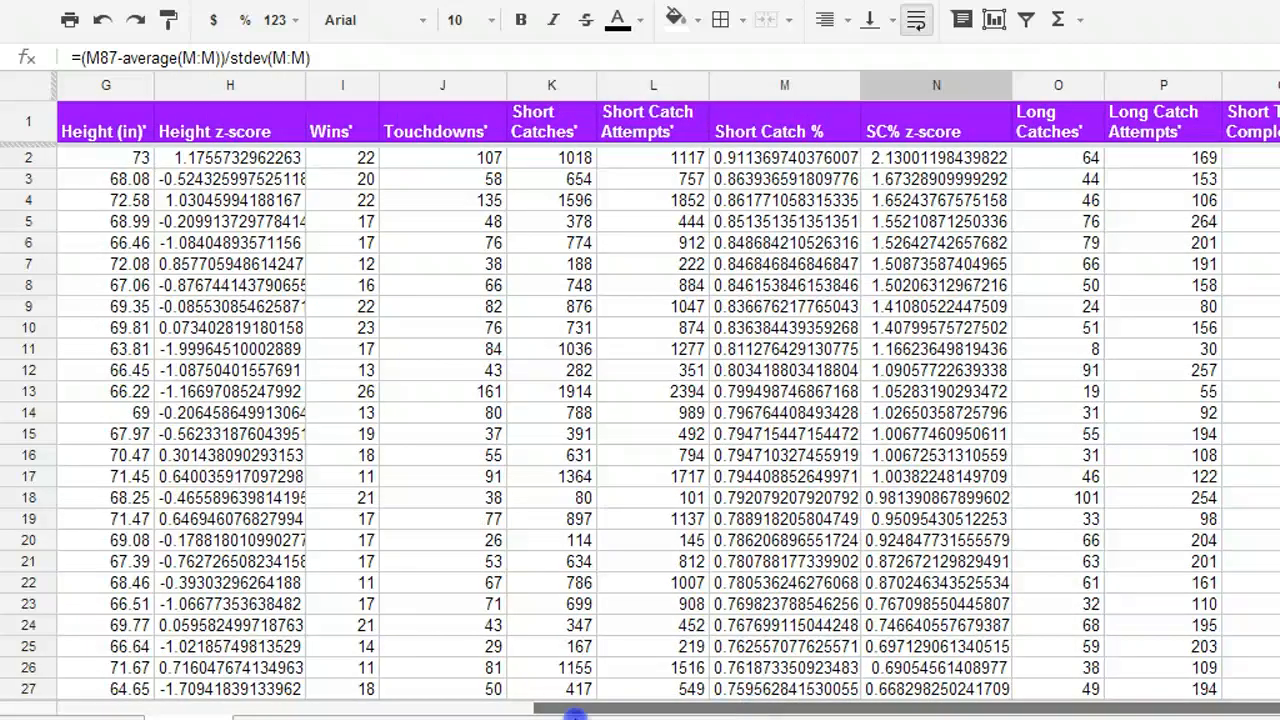
left_click_drag(575, 713, 141, 713)
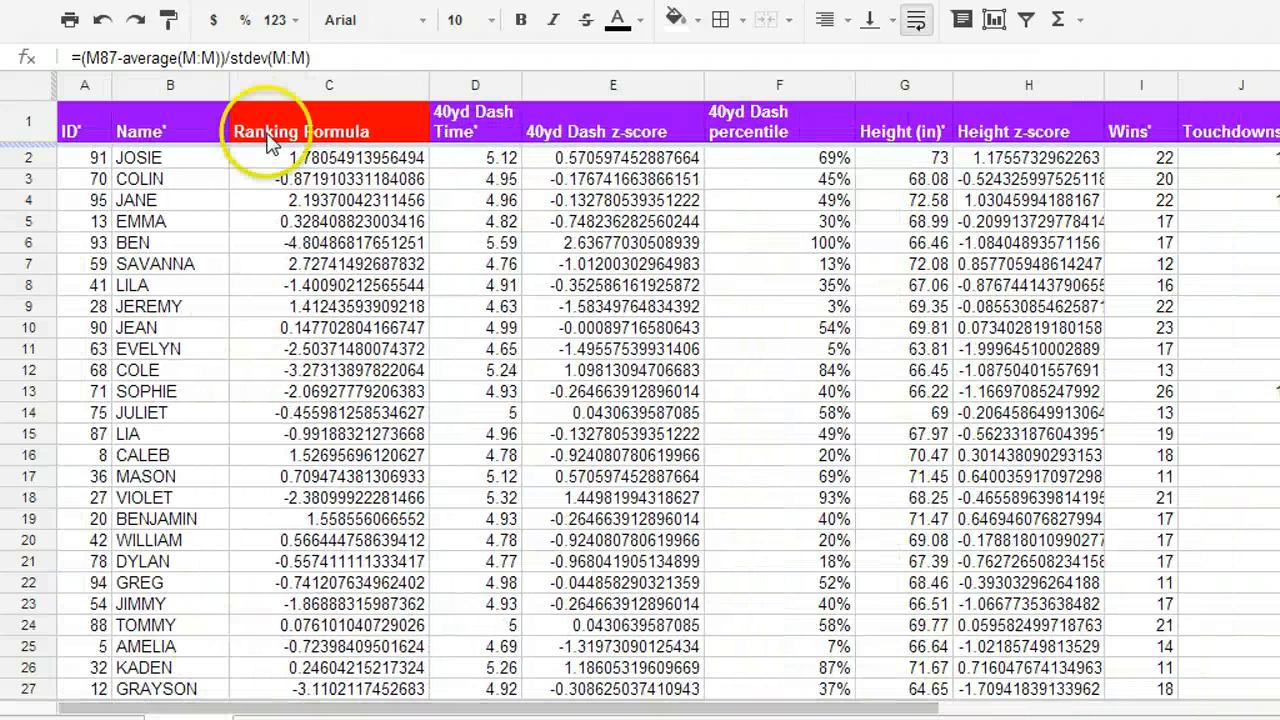
left_click(282, 160)
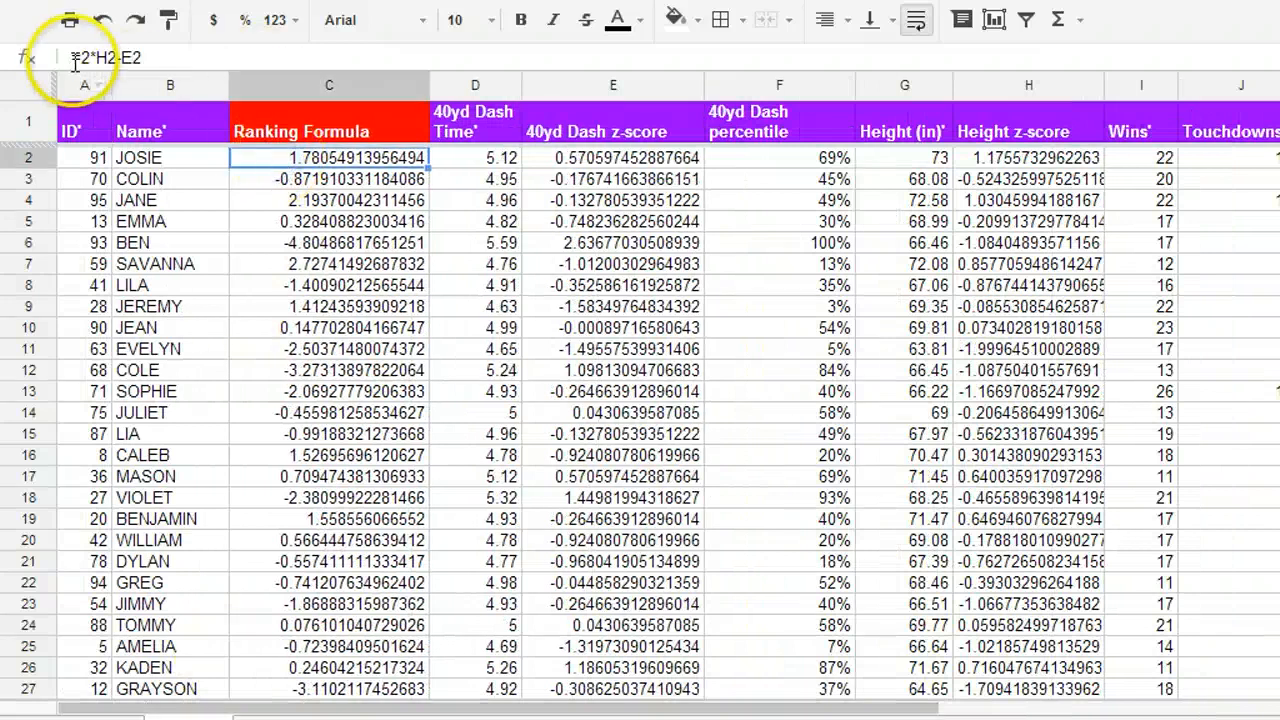
left_click(493, 165)
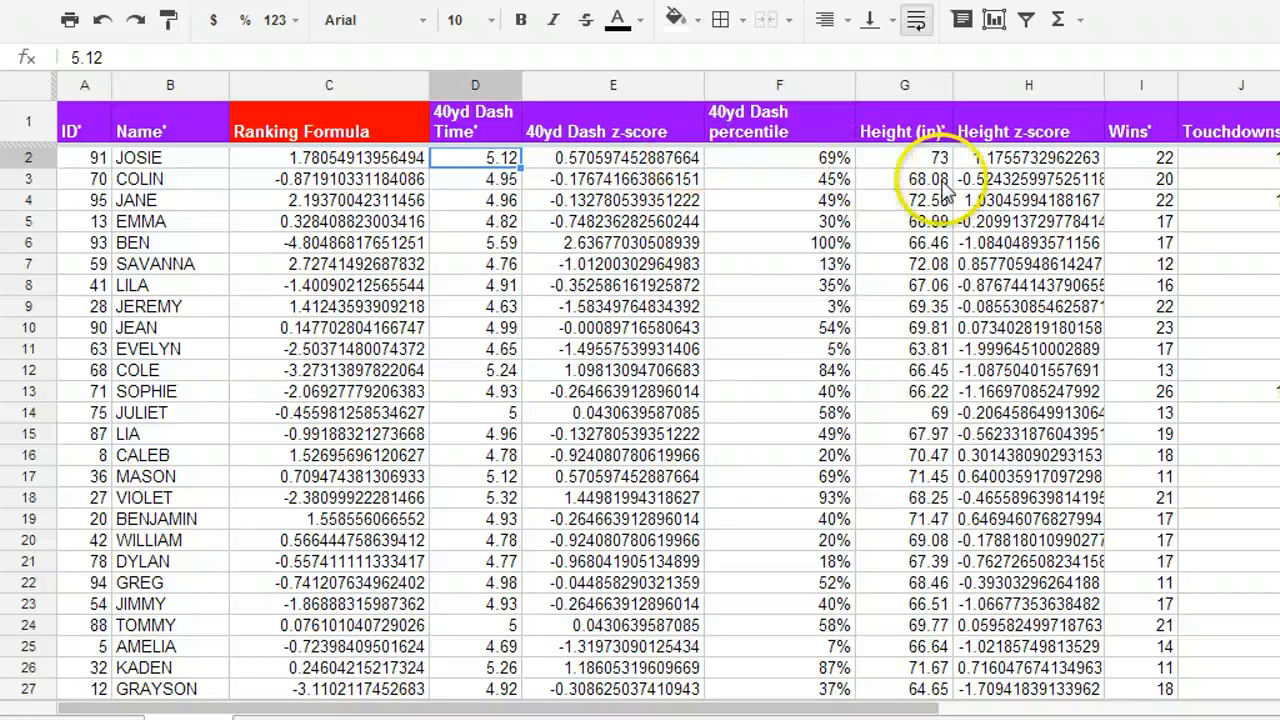
left_click(1003, 162)
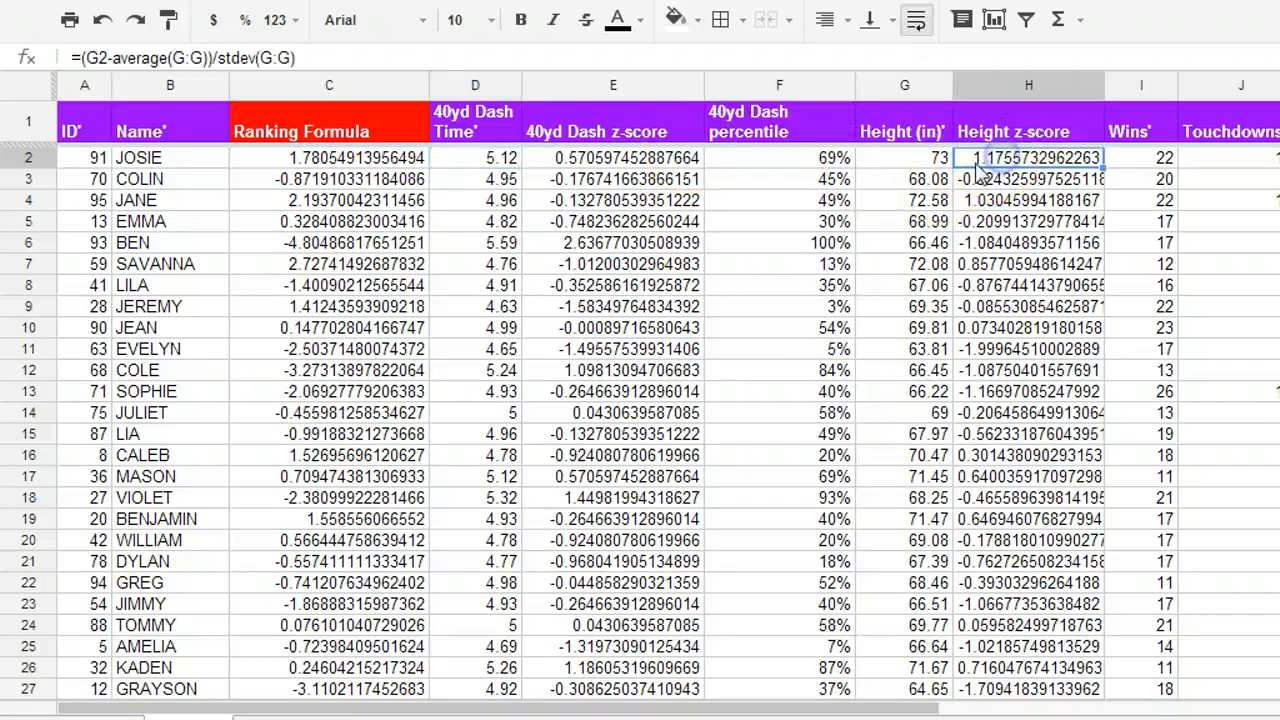
left_click(640, 163)
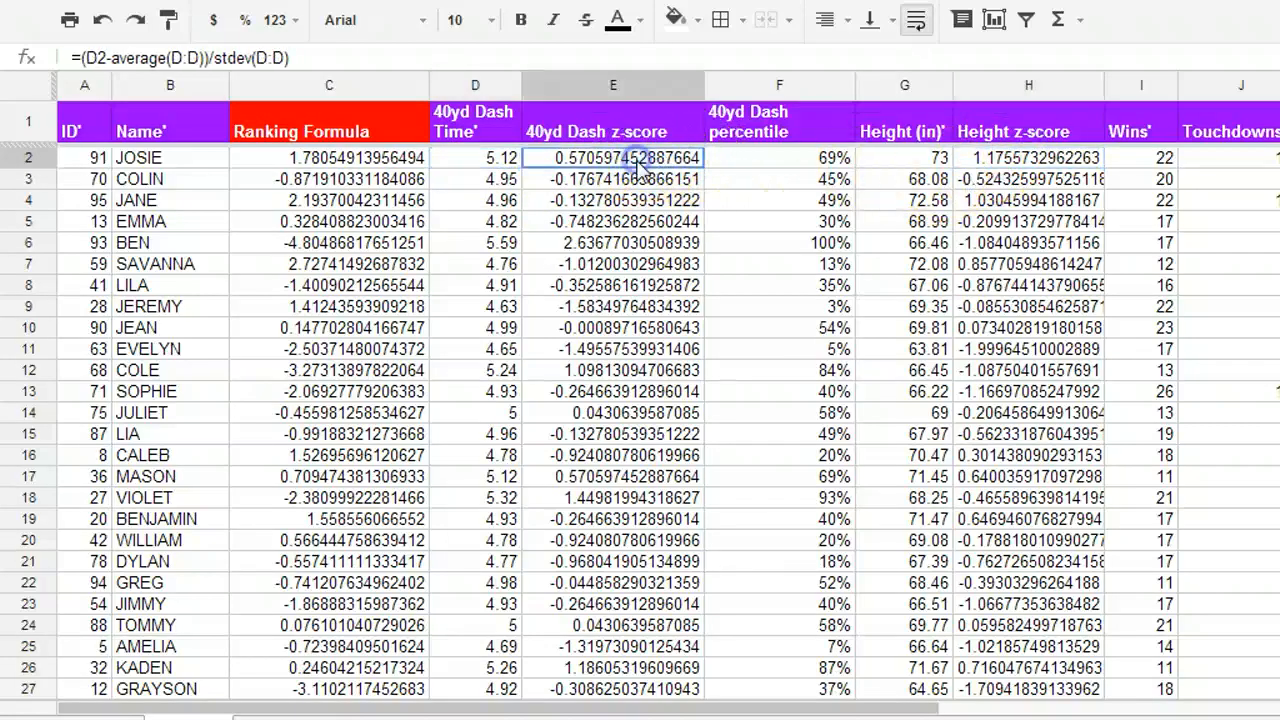
left_click(372, 162)
left_click(255, 57)
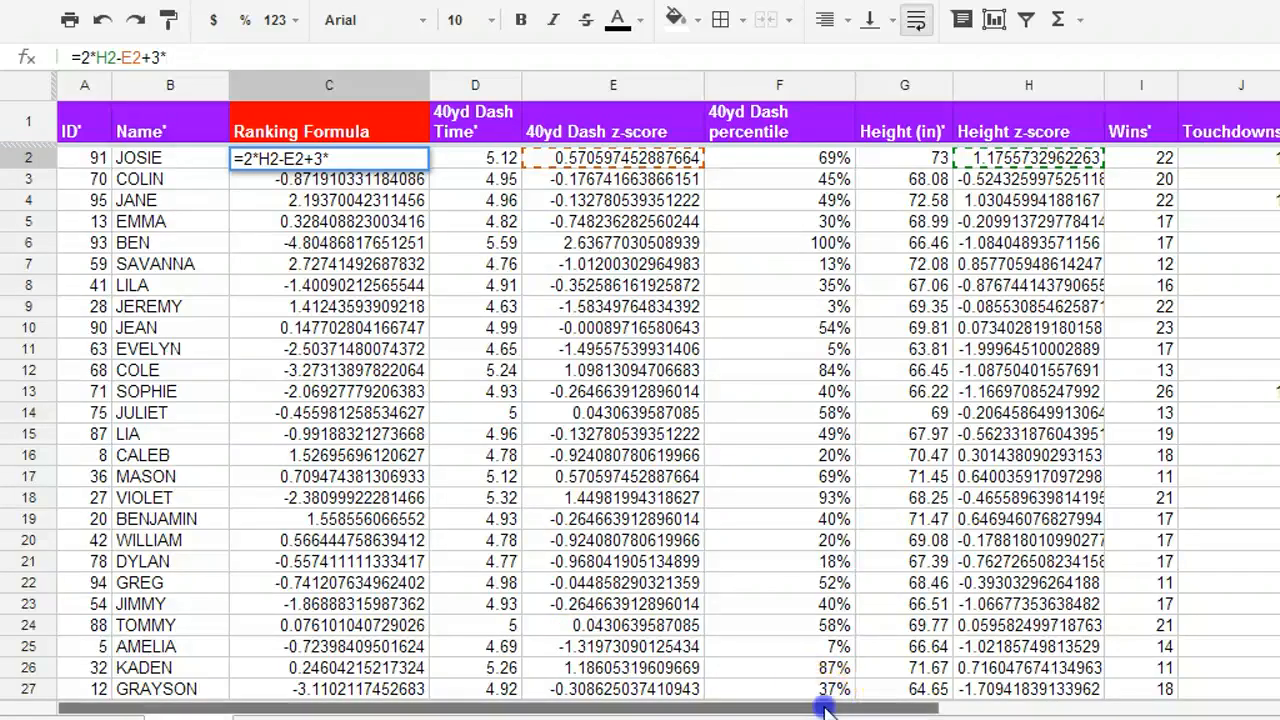
left_click_drag(815, 712, 1051, 712)
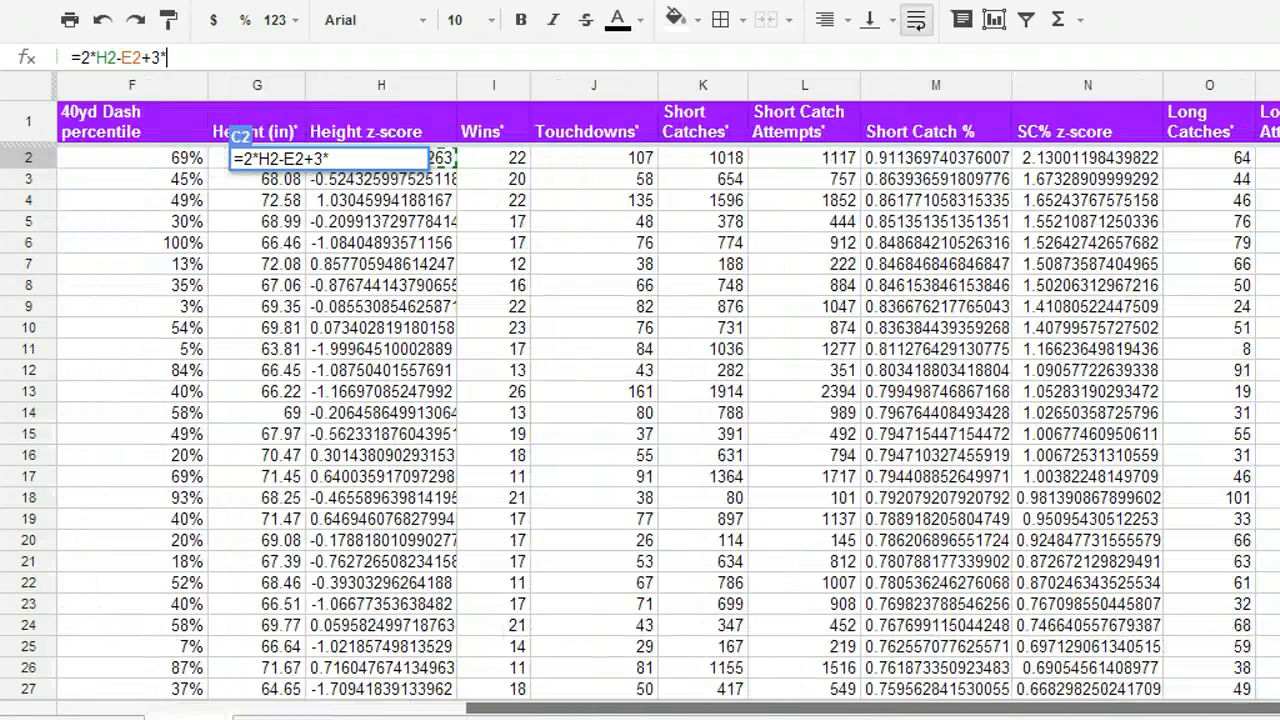
left_click(1097, 160)
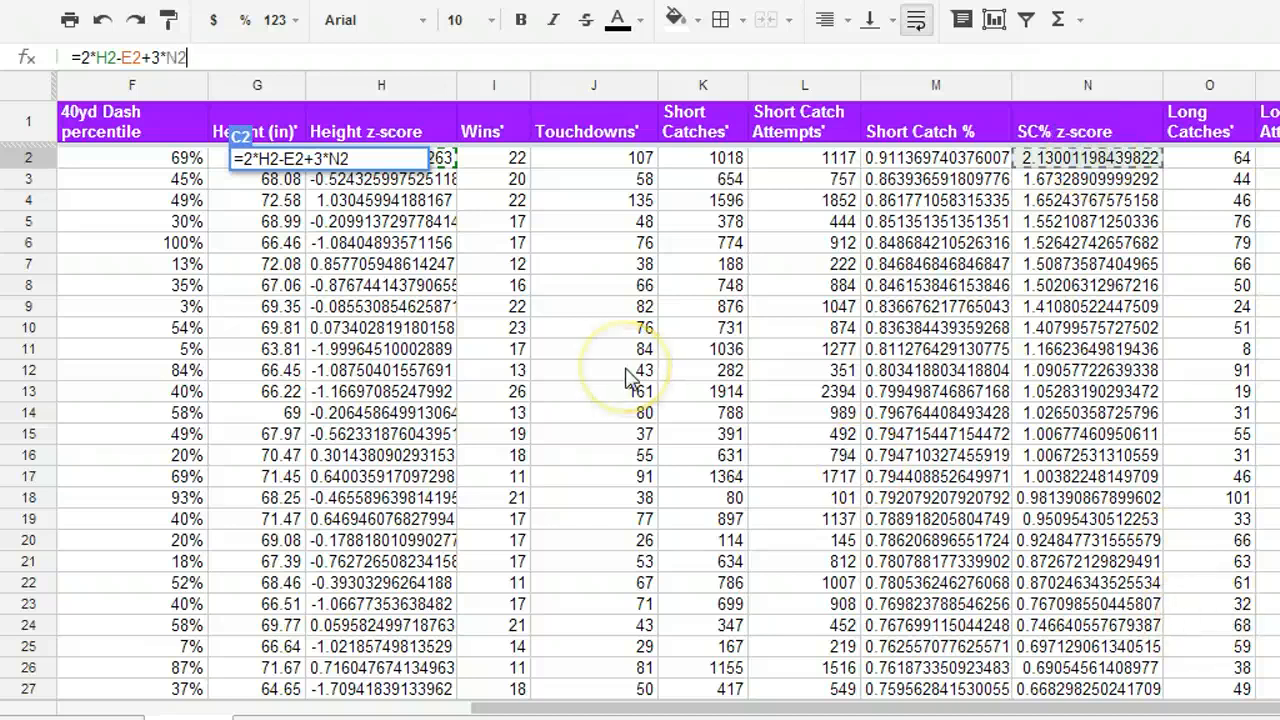
key("Return")
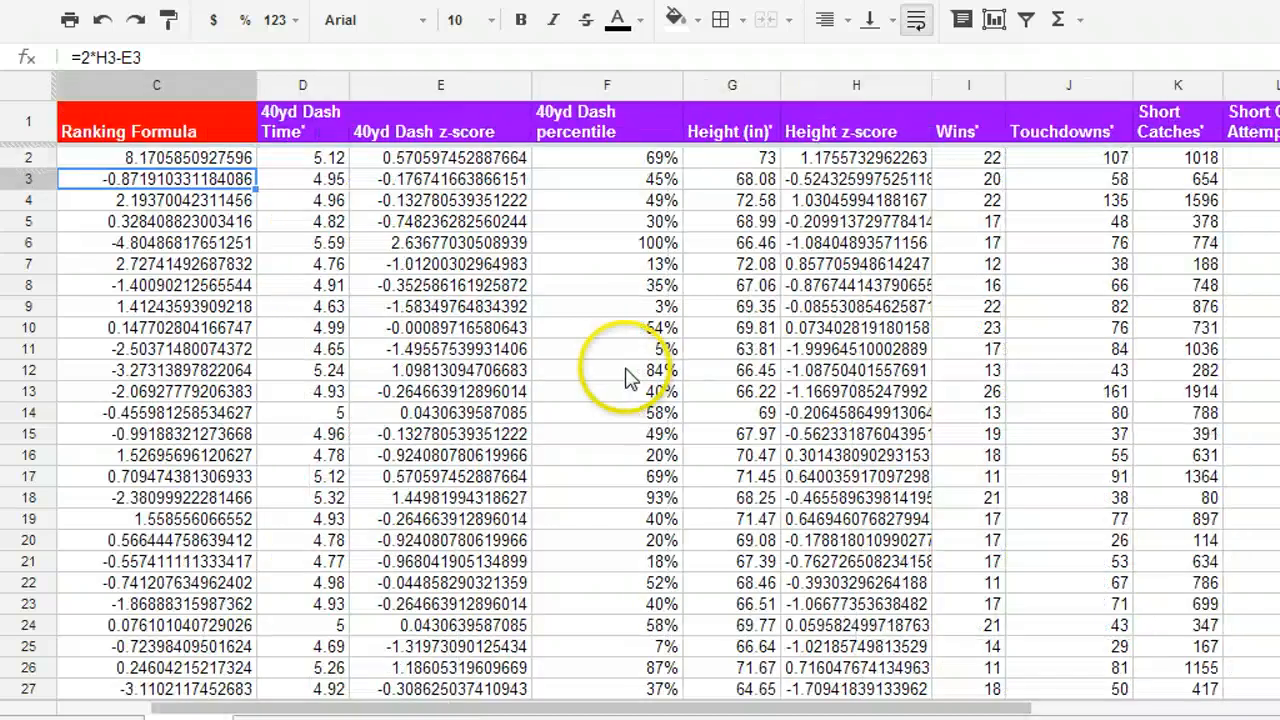
Fill the ranking formula from C2 down through row 99 and sort the sheet by the Ranking Formula column in descending order.
left_click(160, 158)
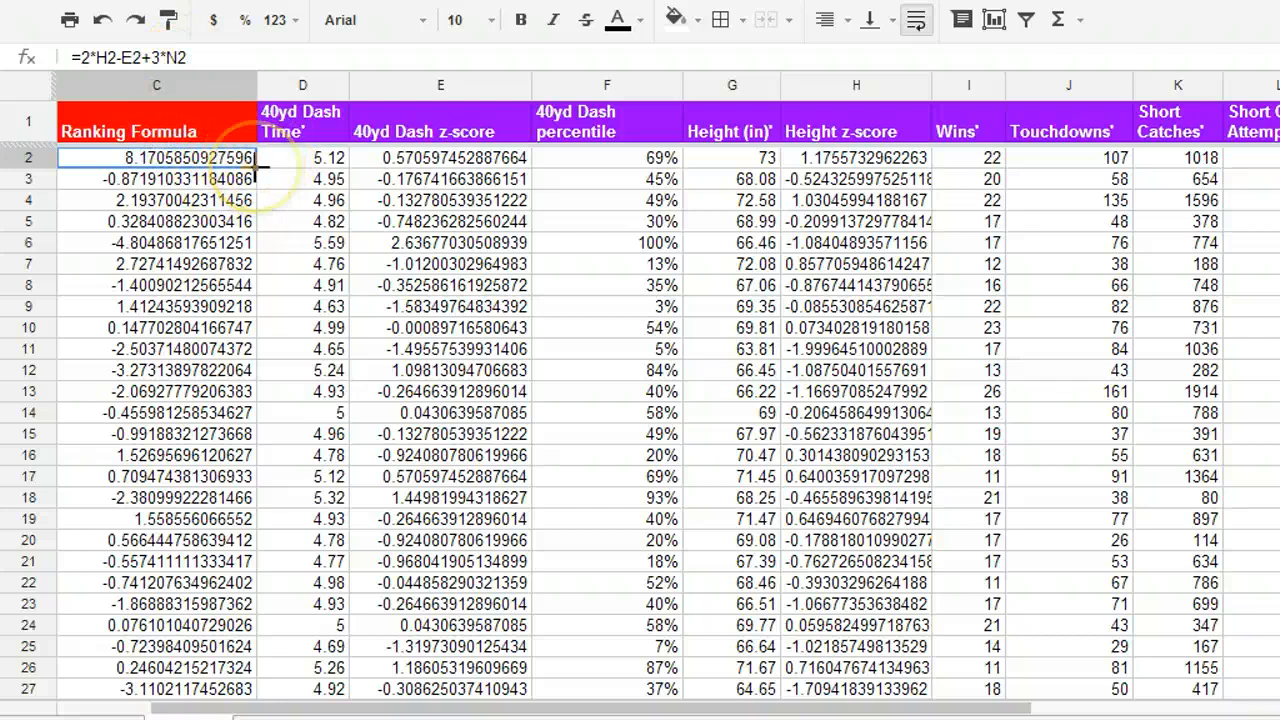
left_click_drag(256, 167, 250, 632)
left_click(282, 517)
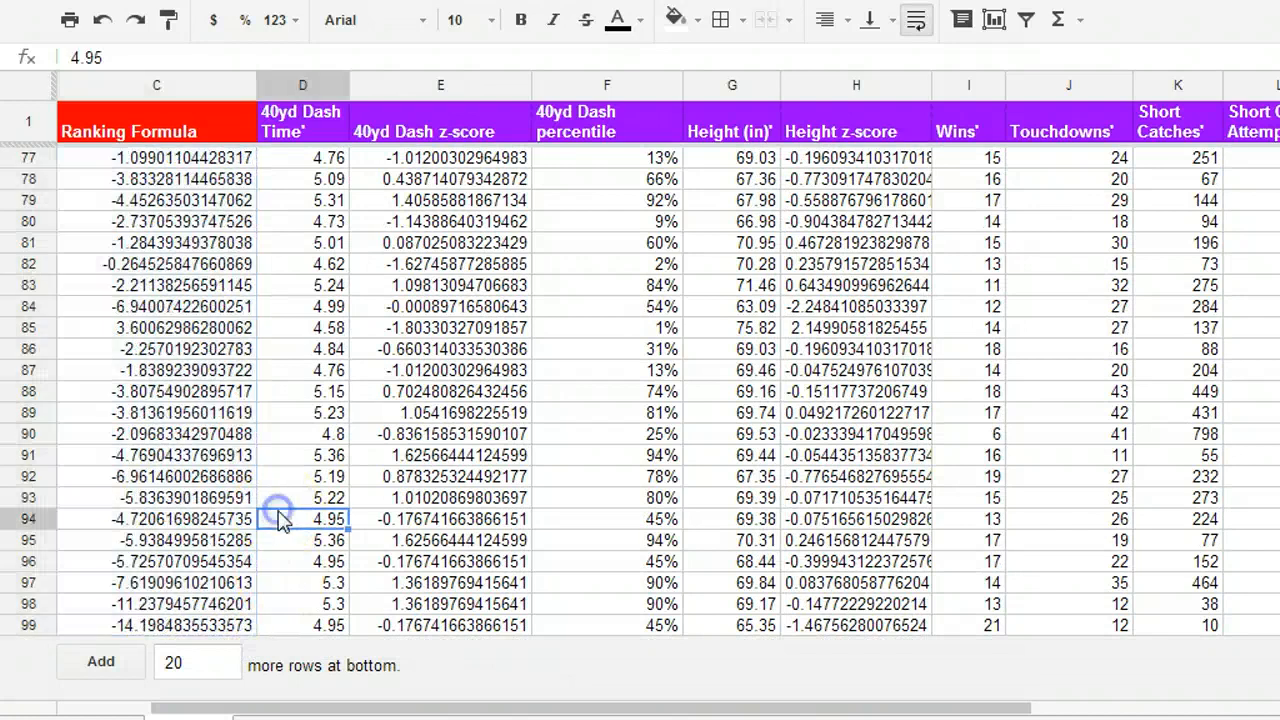
scroll(120, 225, "up", 15)
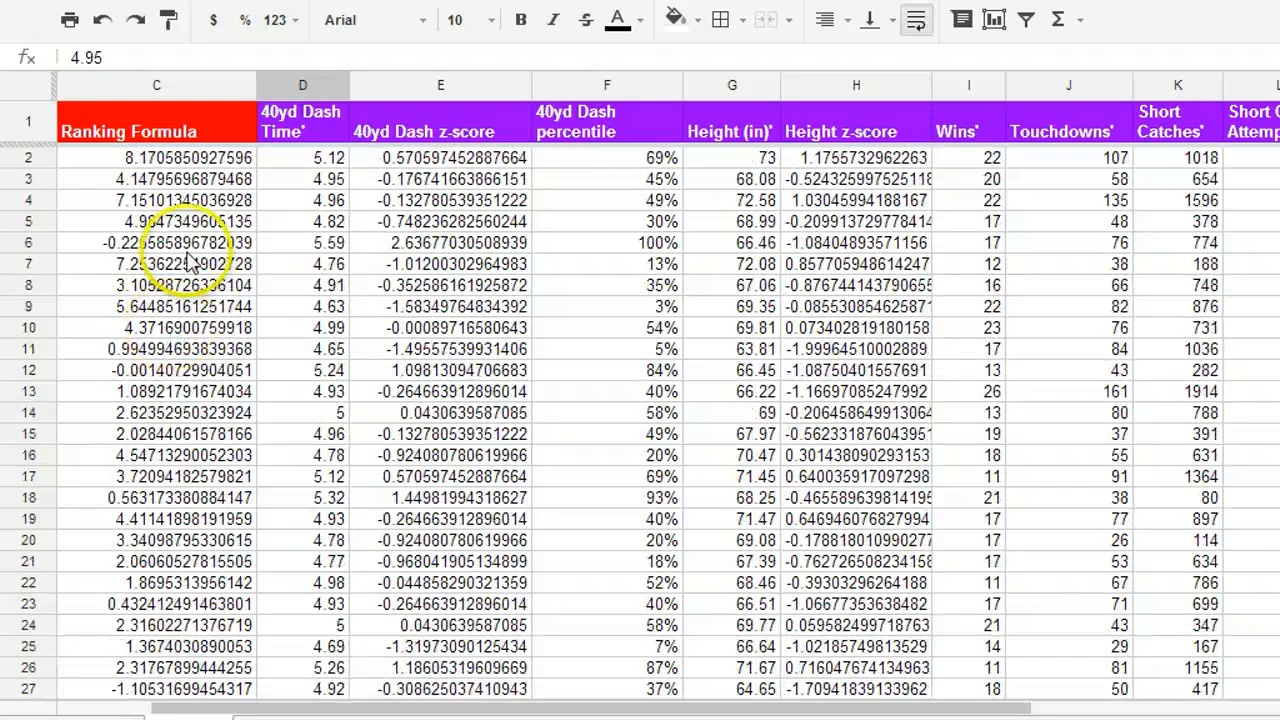
left_click(243, 85)
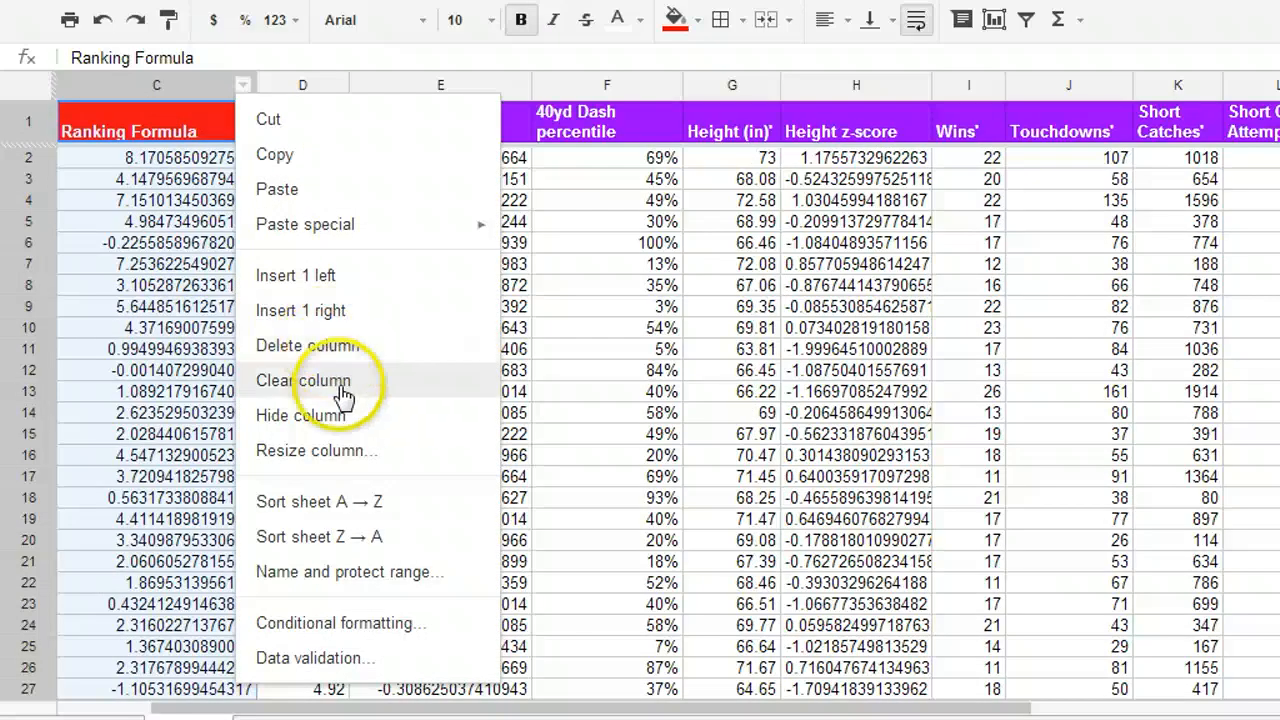
left_click(378, 538)
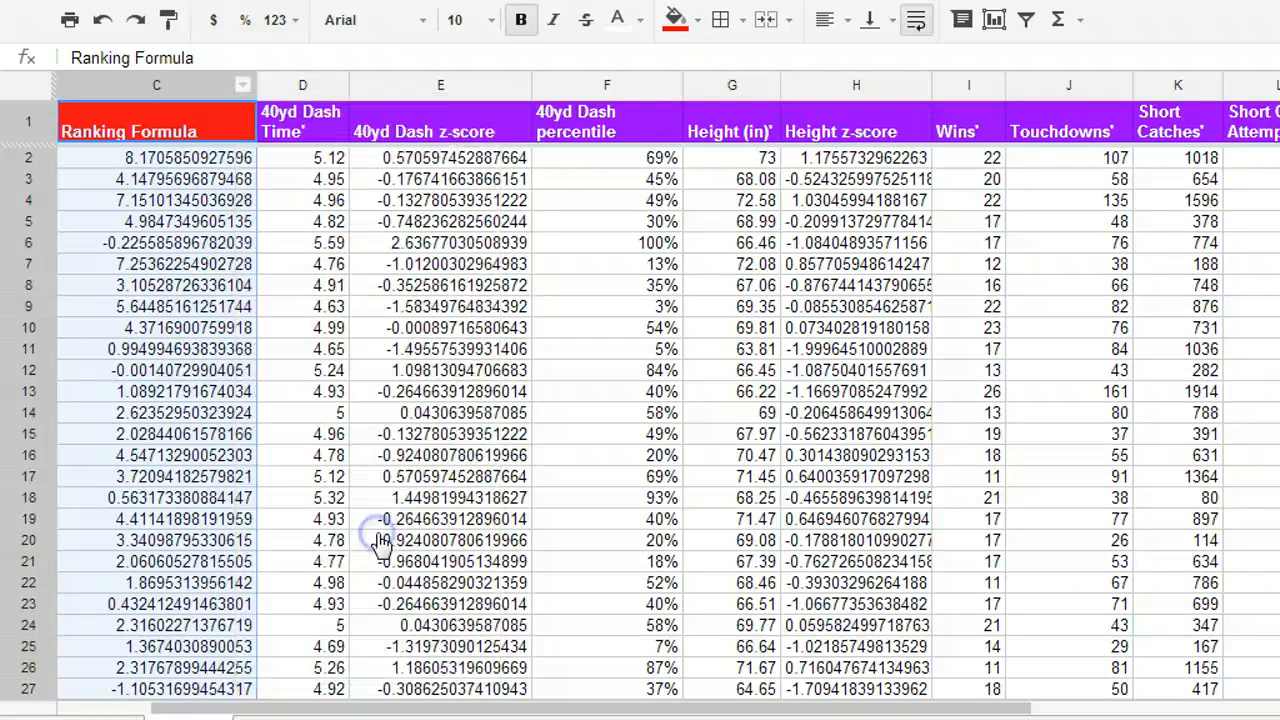
Examine the top-ranked player's ID, name and ranking score in row 2, along with the formula behind the score.
left_click(200, 164)
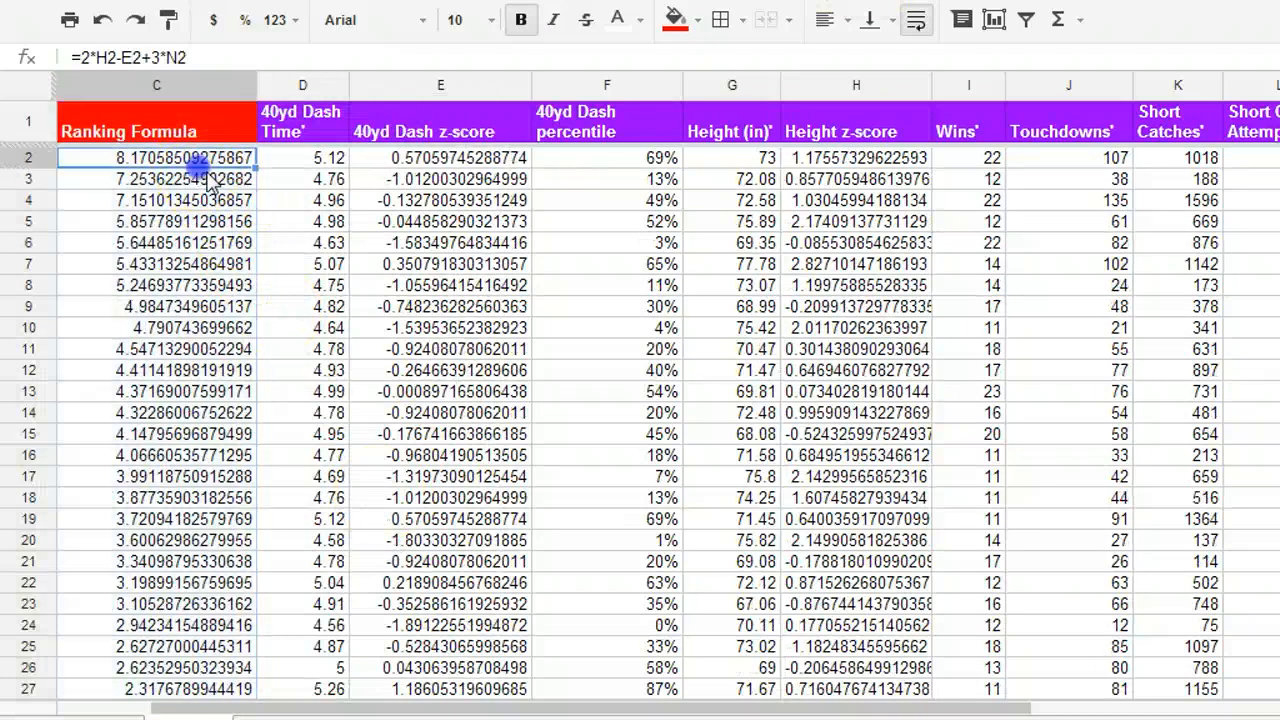
key("Left")
key("Left")
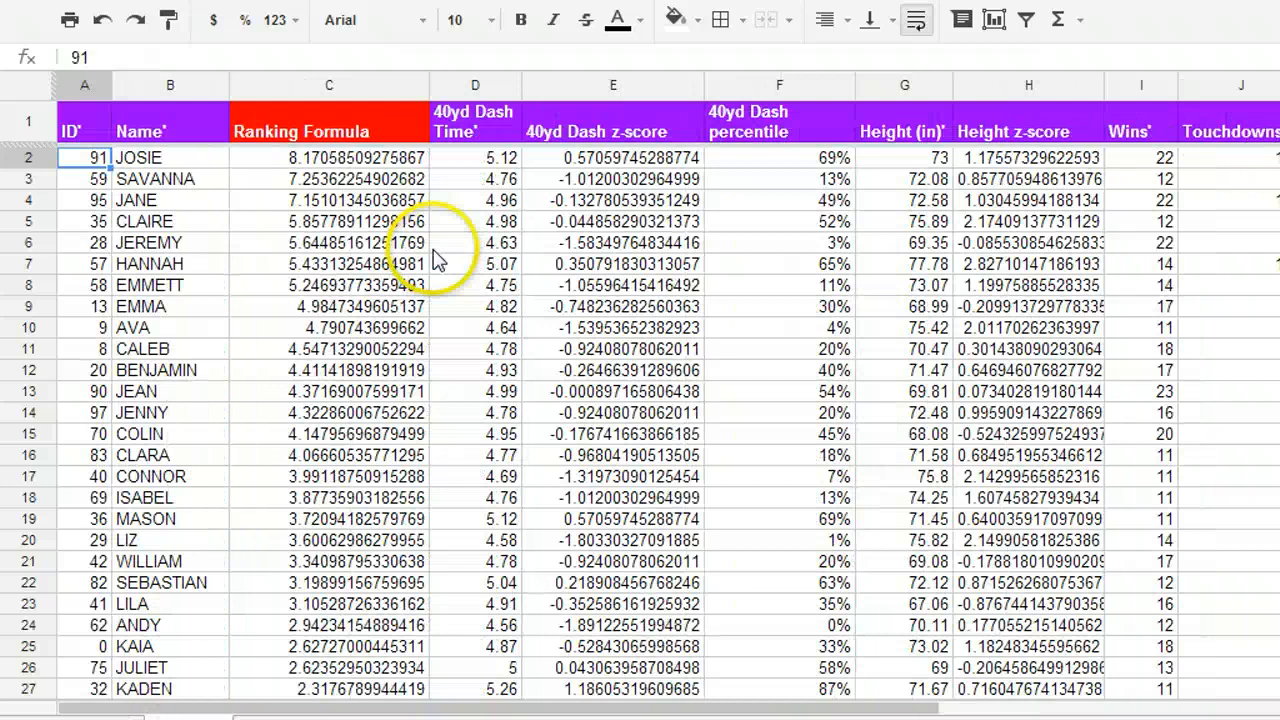
left_click(345, 159)
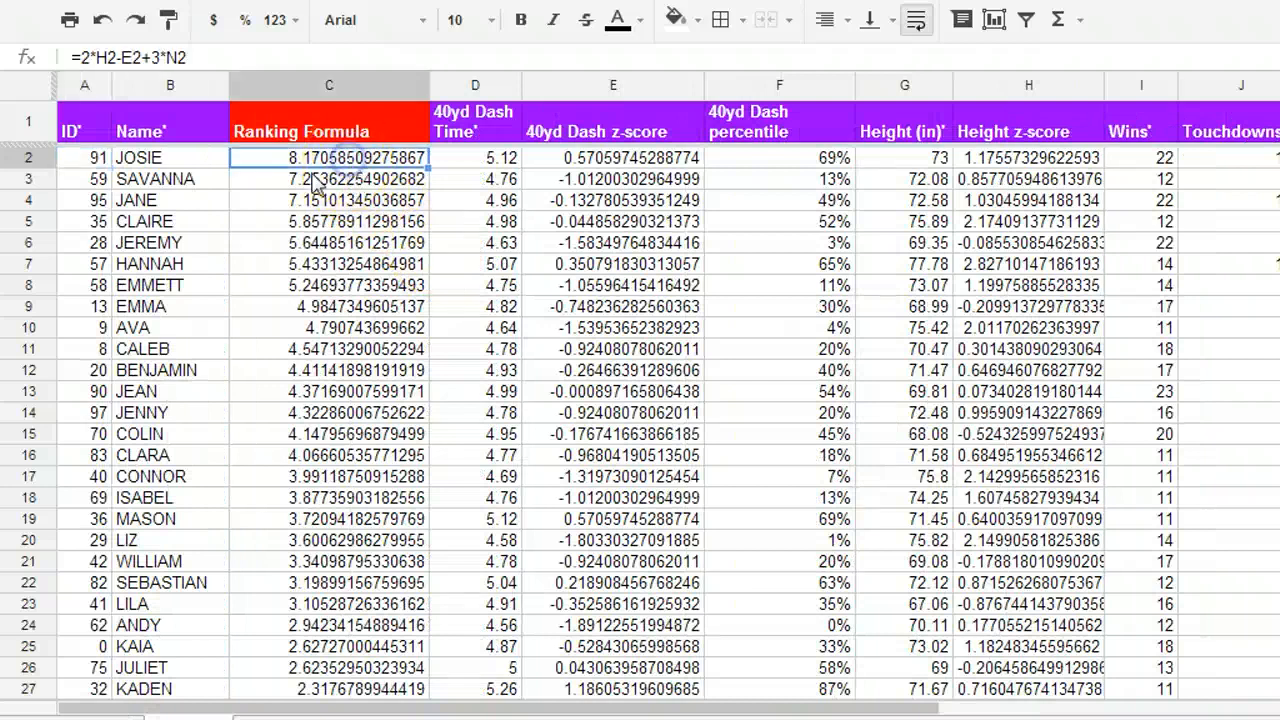
left_click(190, 160)
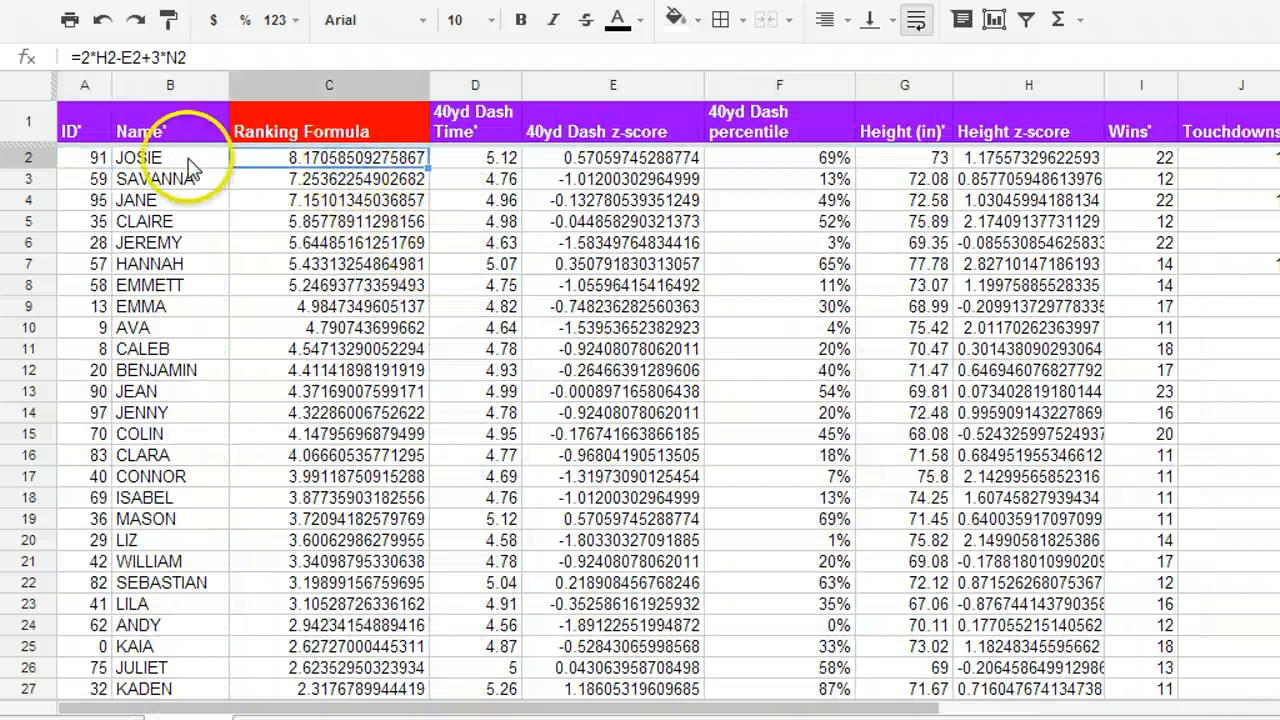
left_click(300, 135)
left_click_drag(298, 158, 303, 172)
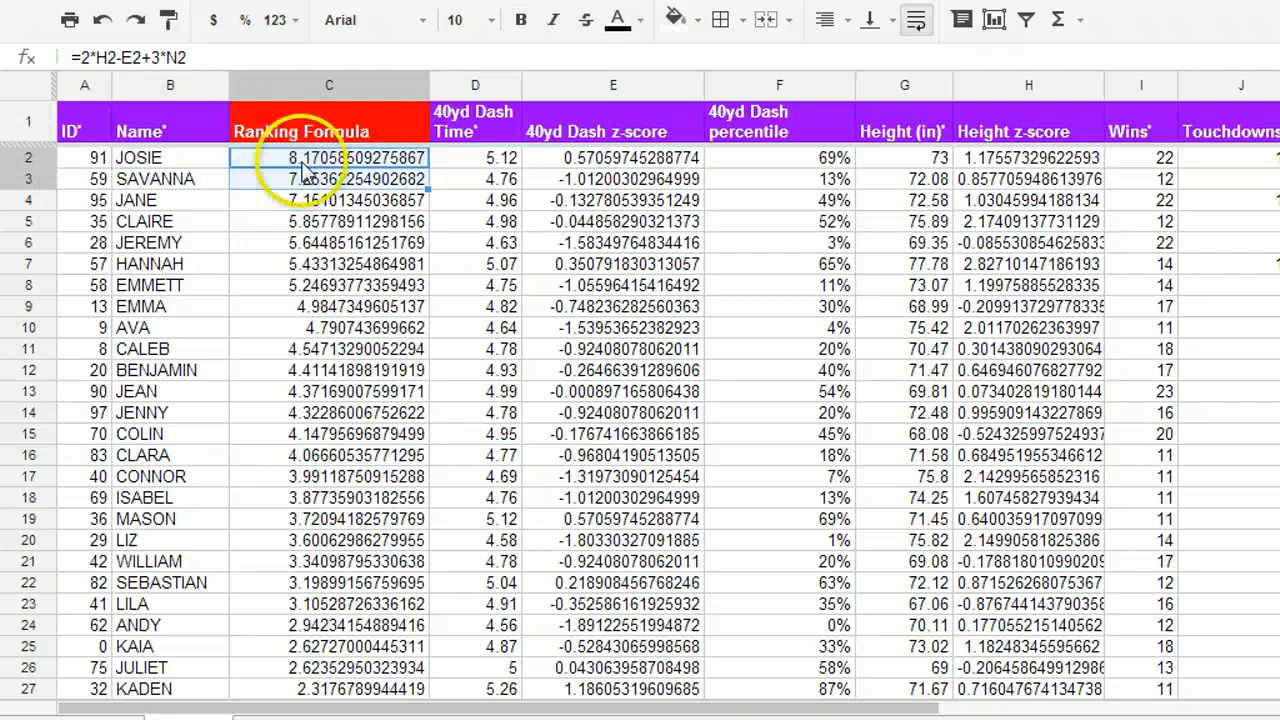
left_click(303, 158)
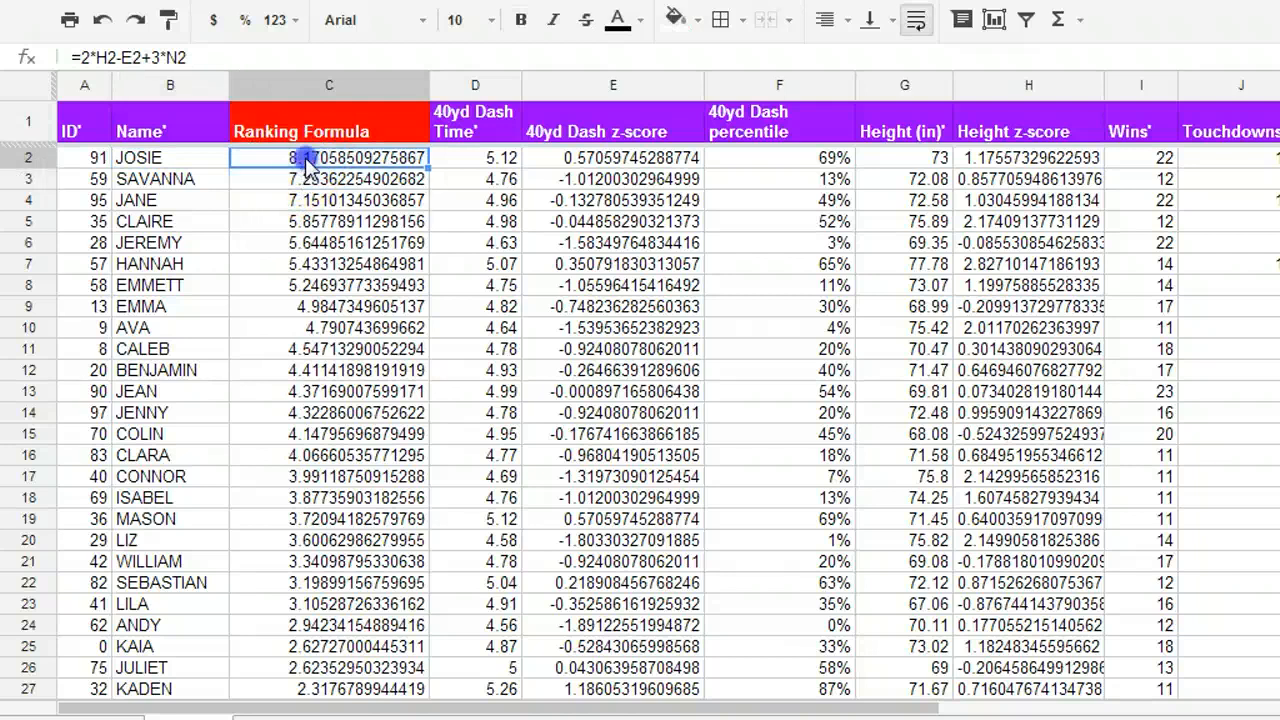
Go through row 2's statistics, examining the 40yd Dash, Height and SC% z-scores and the Short Catch % formula.
left_click(598, 160)
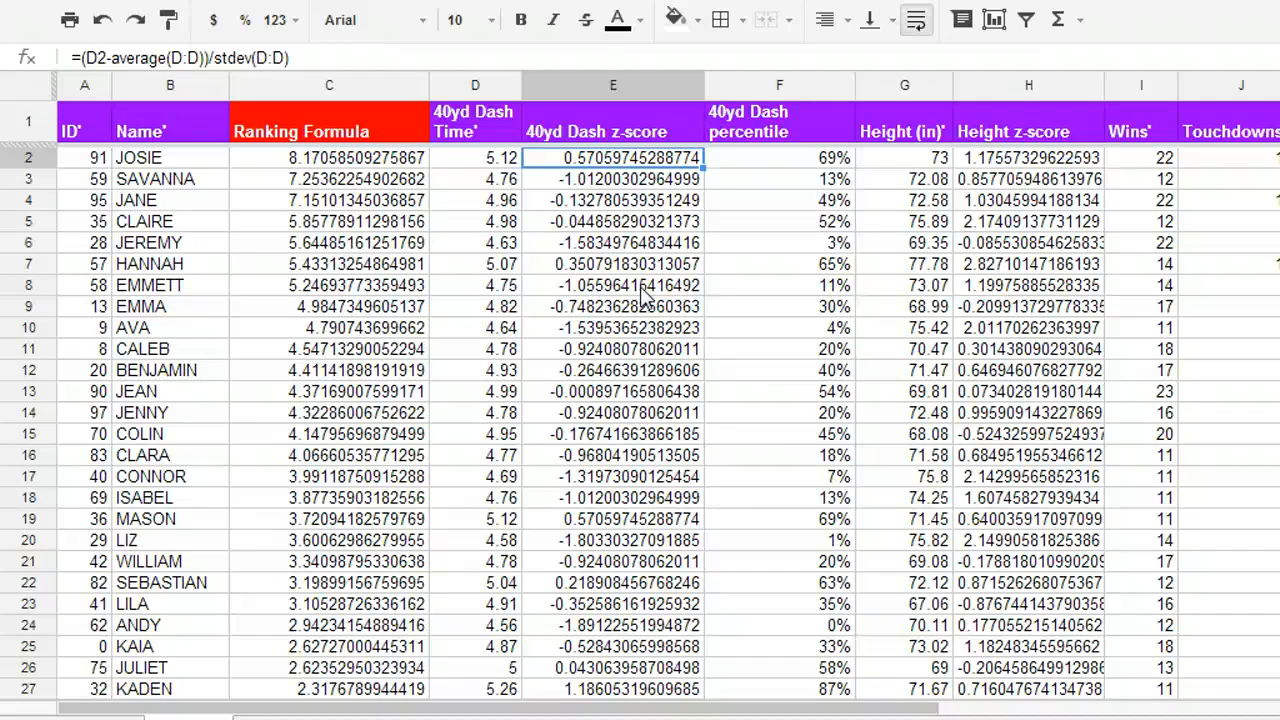
key("Right")
key("Right")
key("Right")
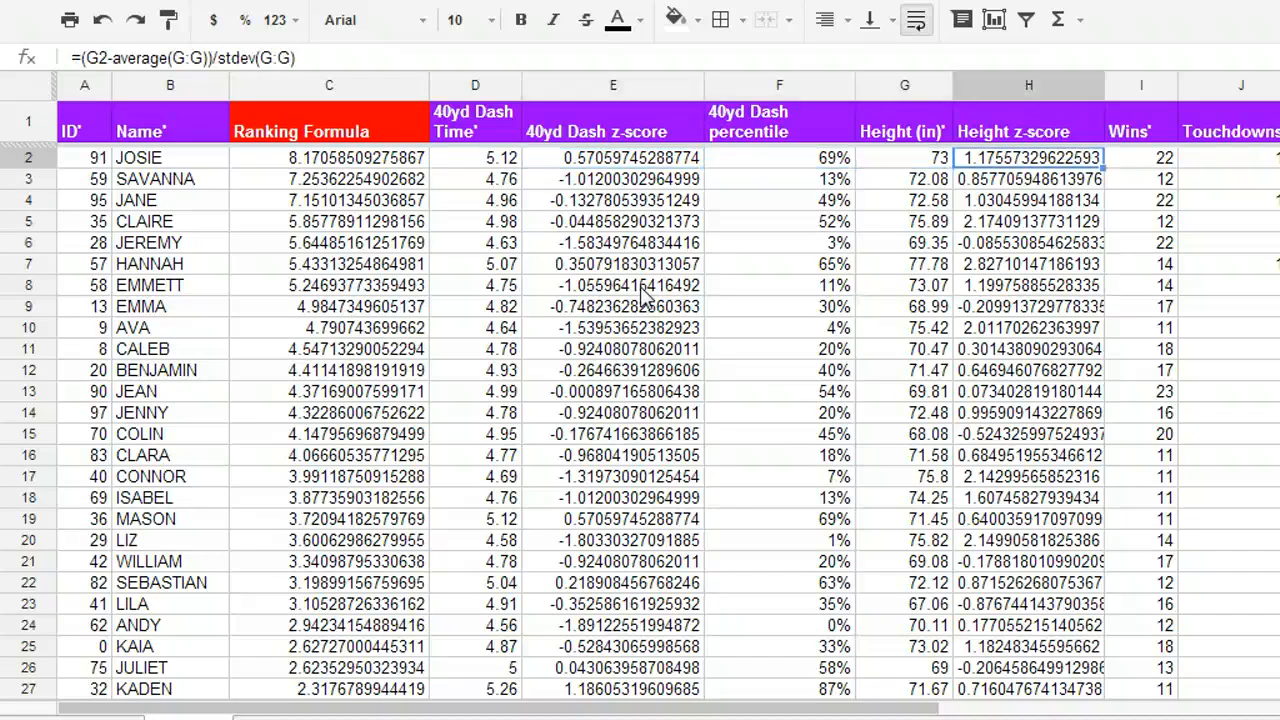
key("Right")
key("Right")
key("Right")
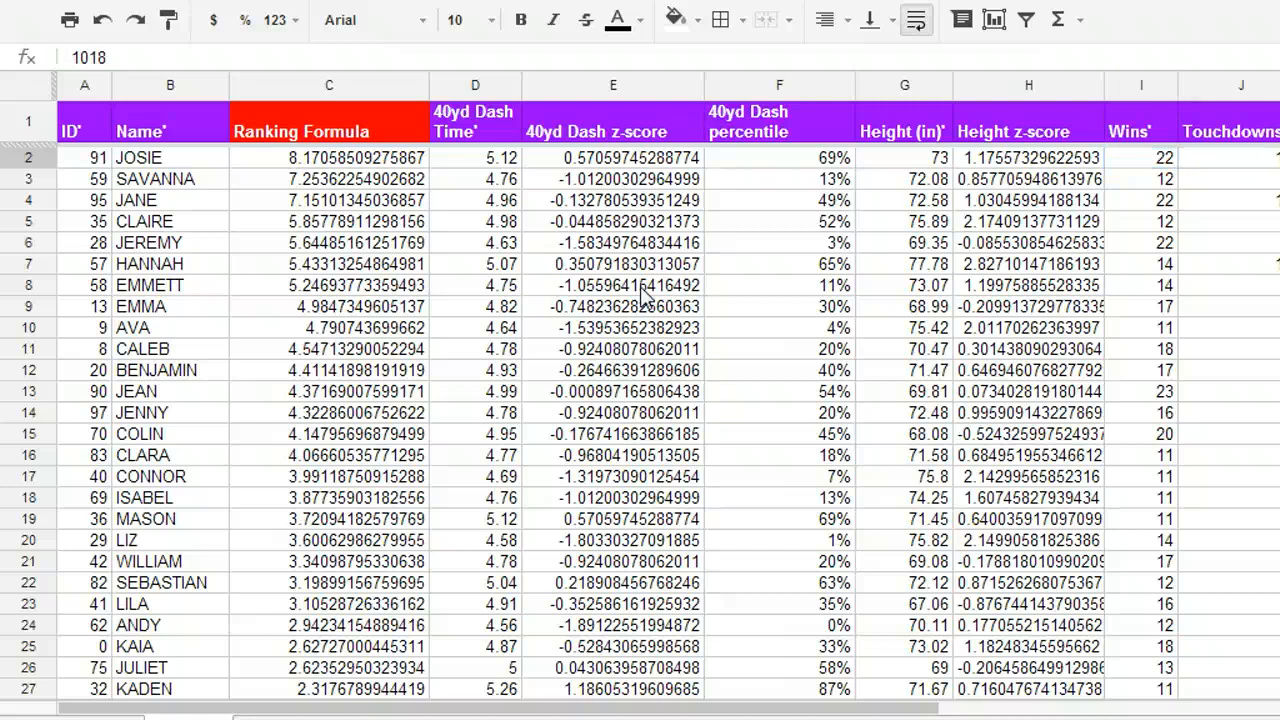
key("Right")
key("Right")
key("Right")
key("Right")
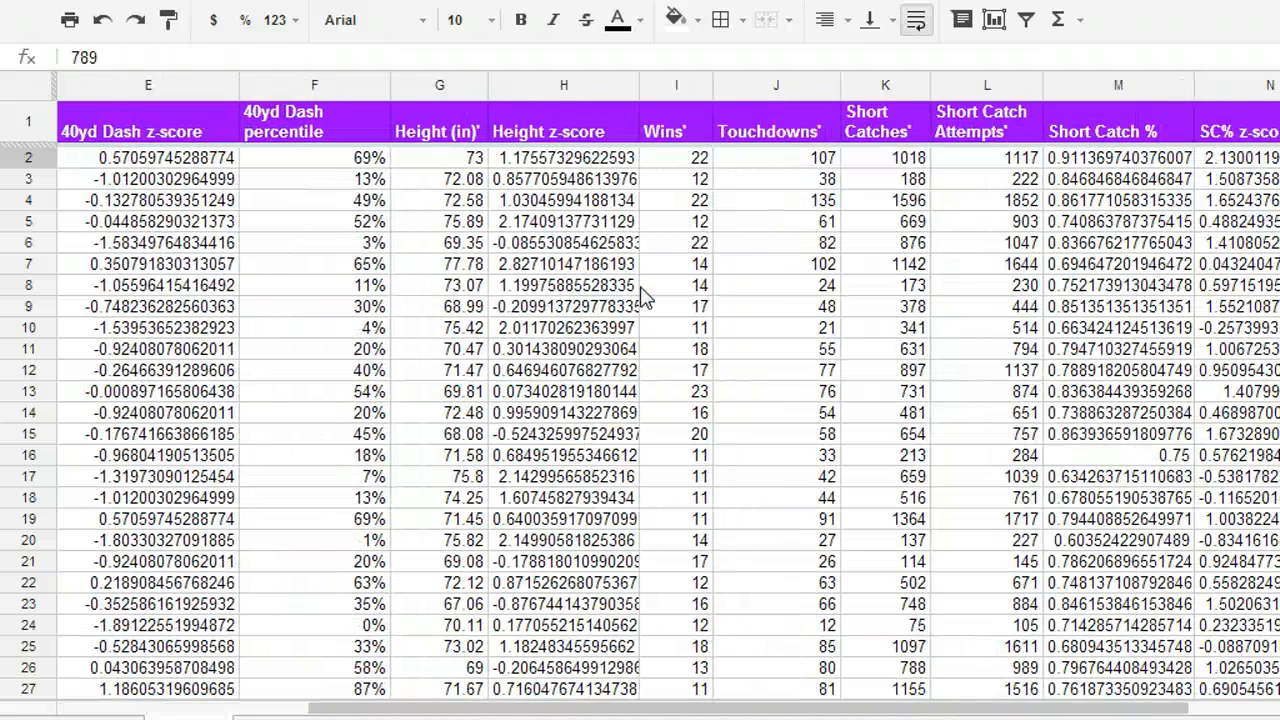
key("Right")
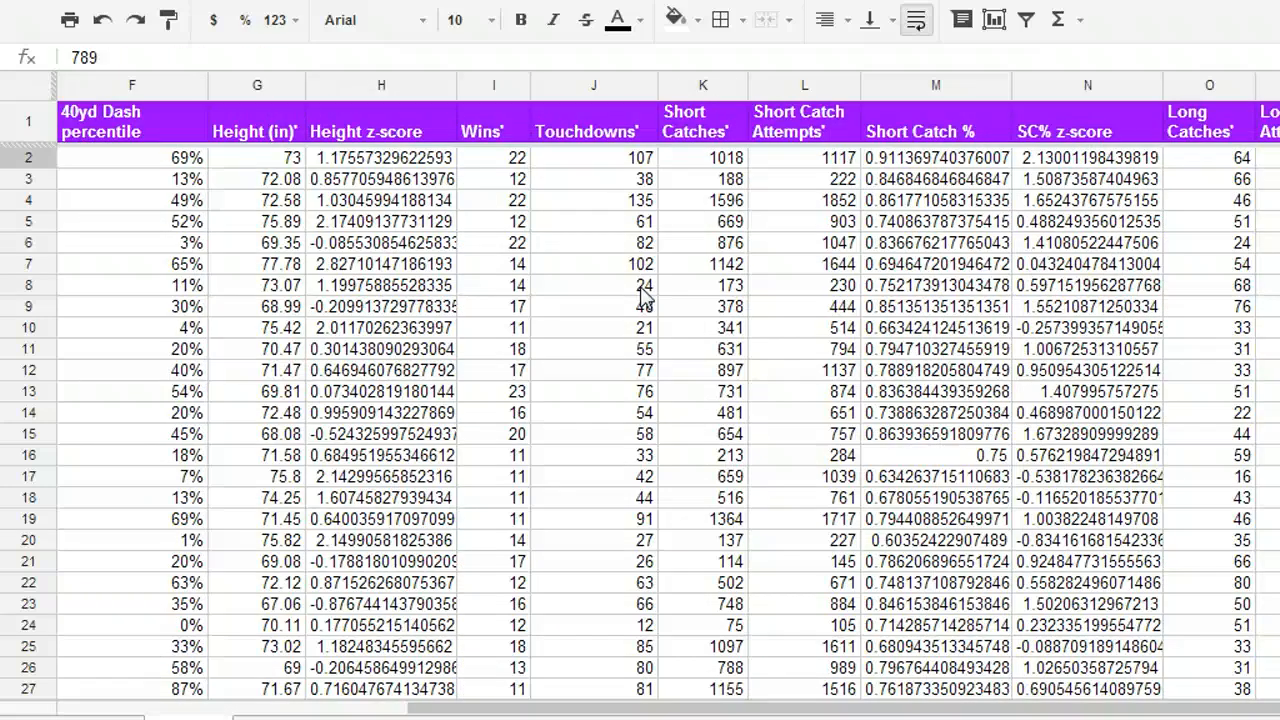
key("Left")
key("Left")
key("Left")
key("Left")
key("Left")
key("Left")
key("Left")
key("Left")
key("Left")
key("Right")
key("Right")
key("Right")
key("Right")
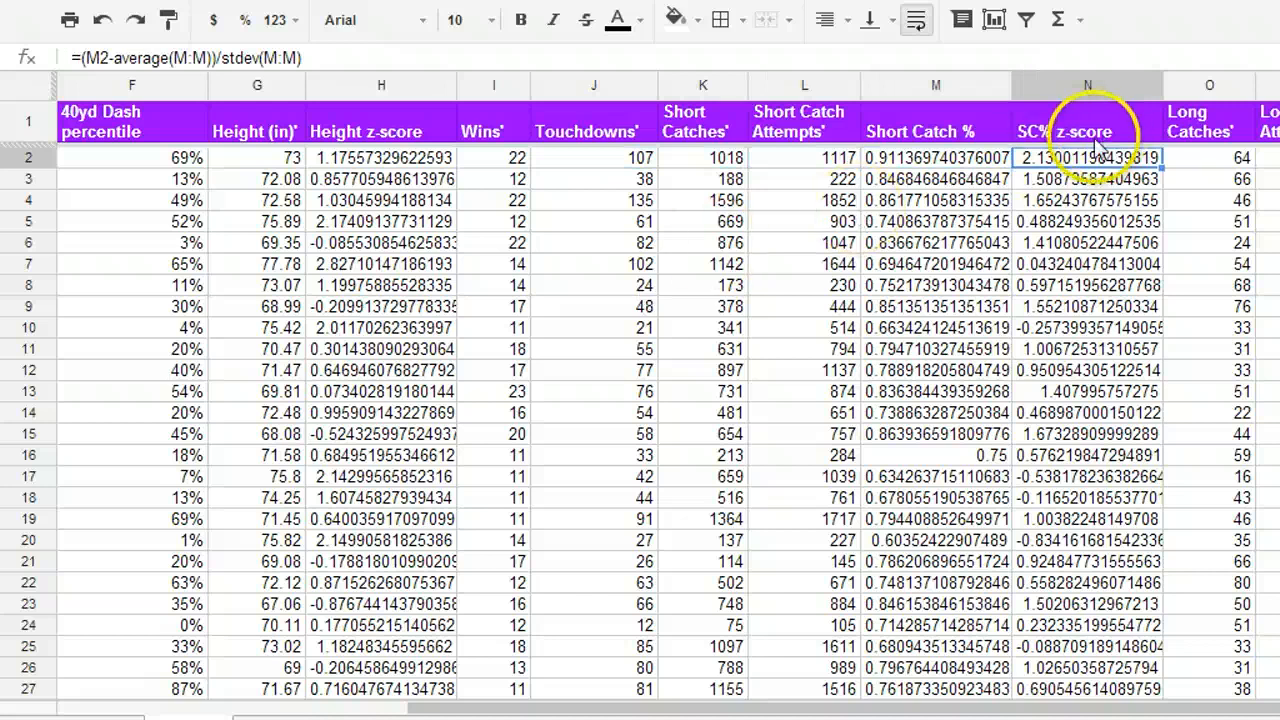
left_click(905, 157)
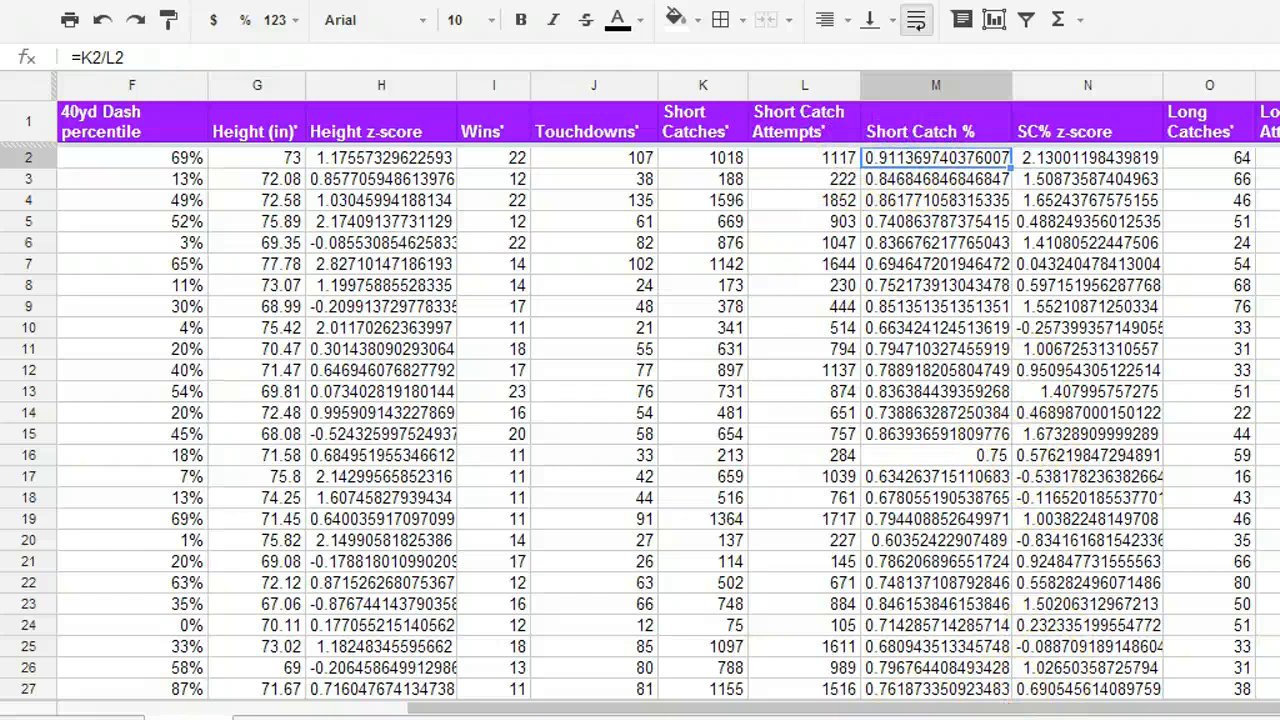
Review the top player's name and ranking formula together with the 40yd Dash z-score and percentile formulas in row 2.
left_click_drag(815, 708, 371, 708)
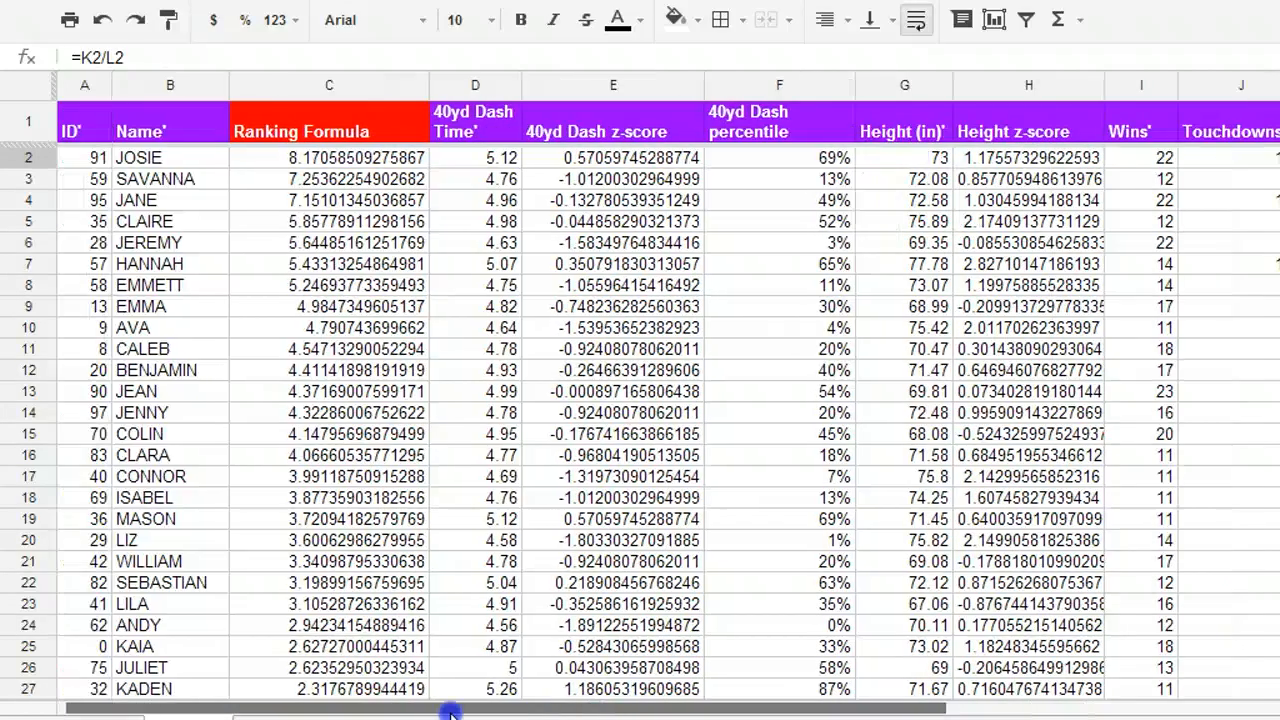
left_click(150, 158)
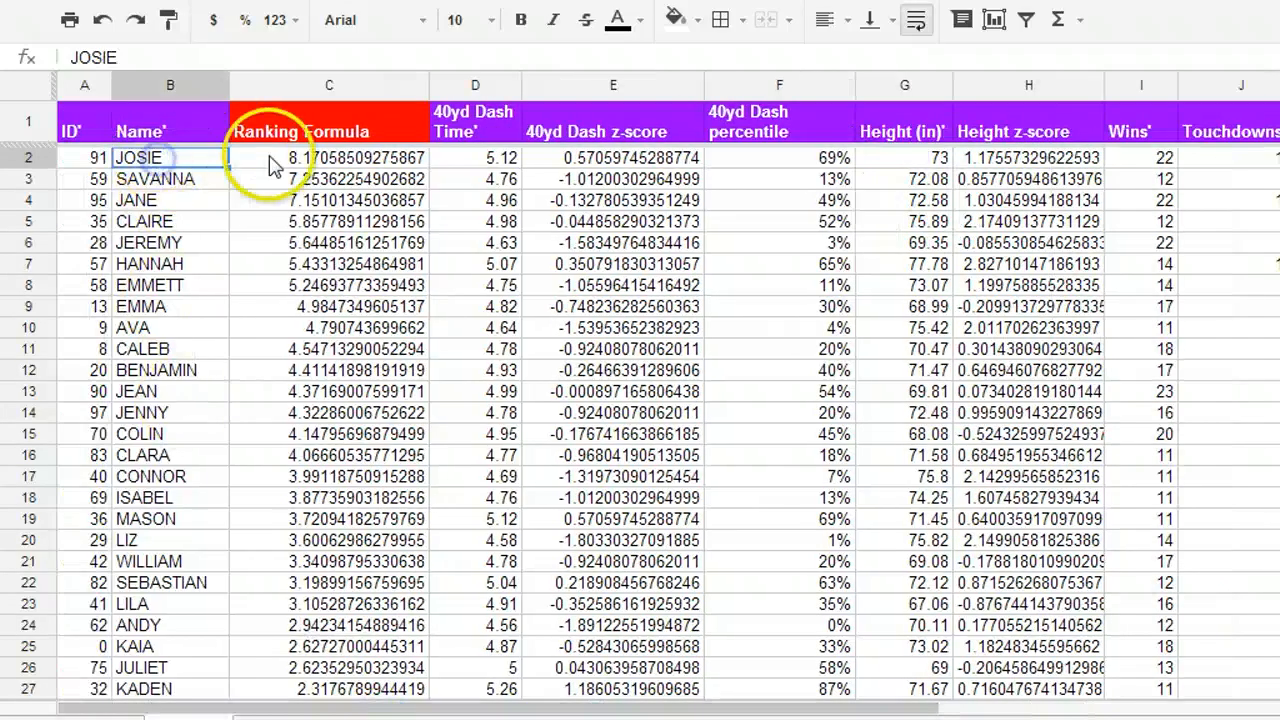
left_click(270, 157)
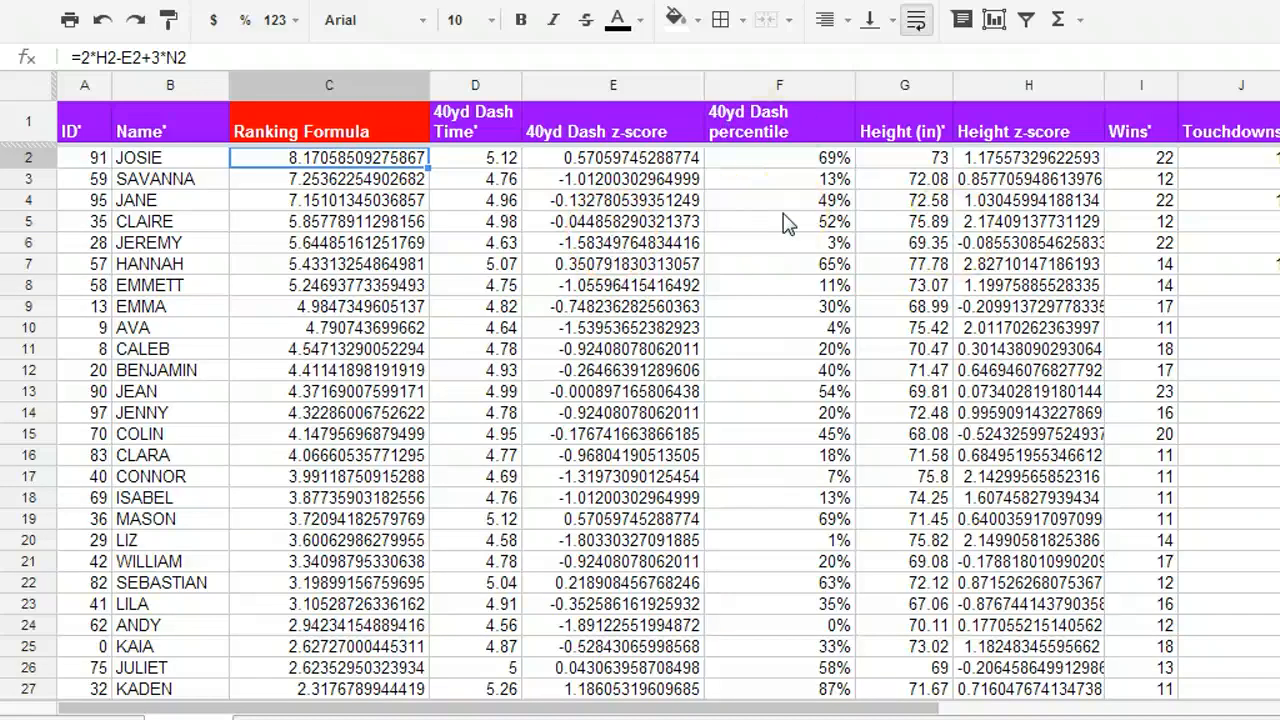
left_click(668, 168)
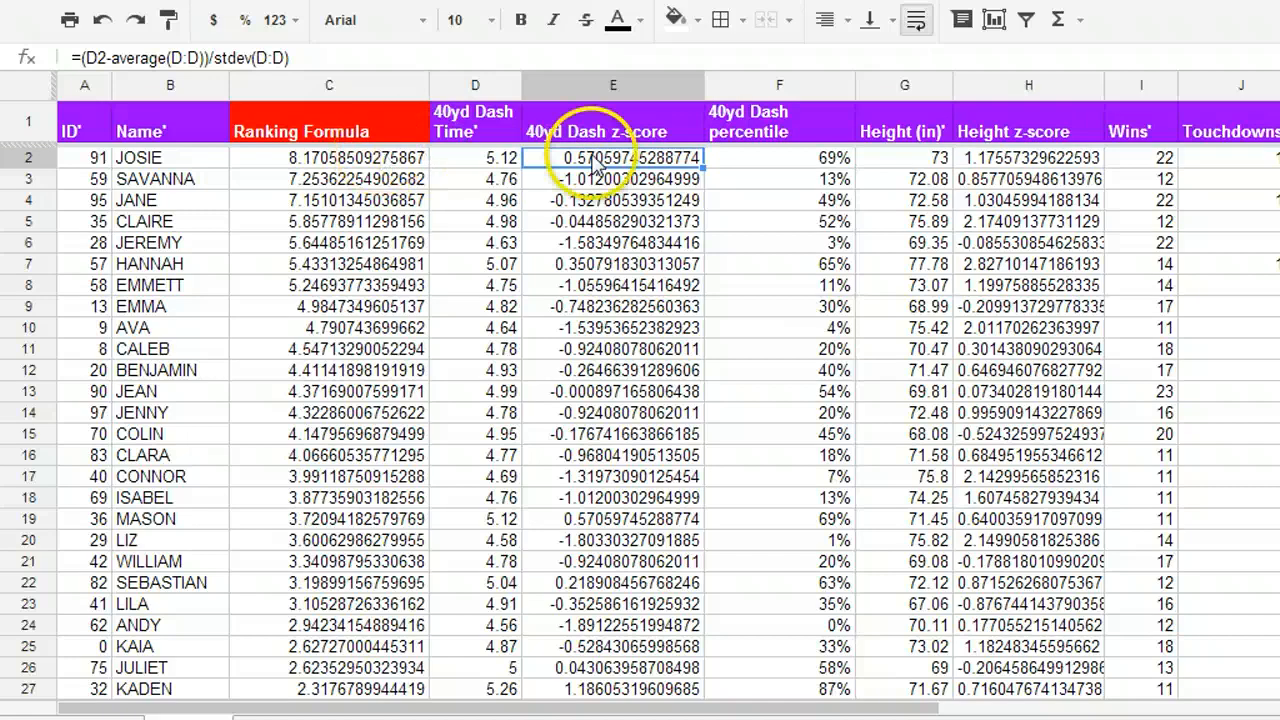
left_click(735, 165)
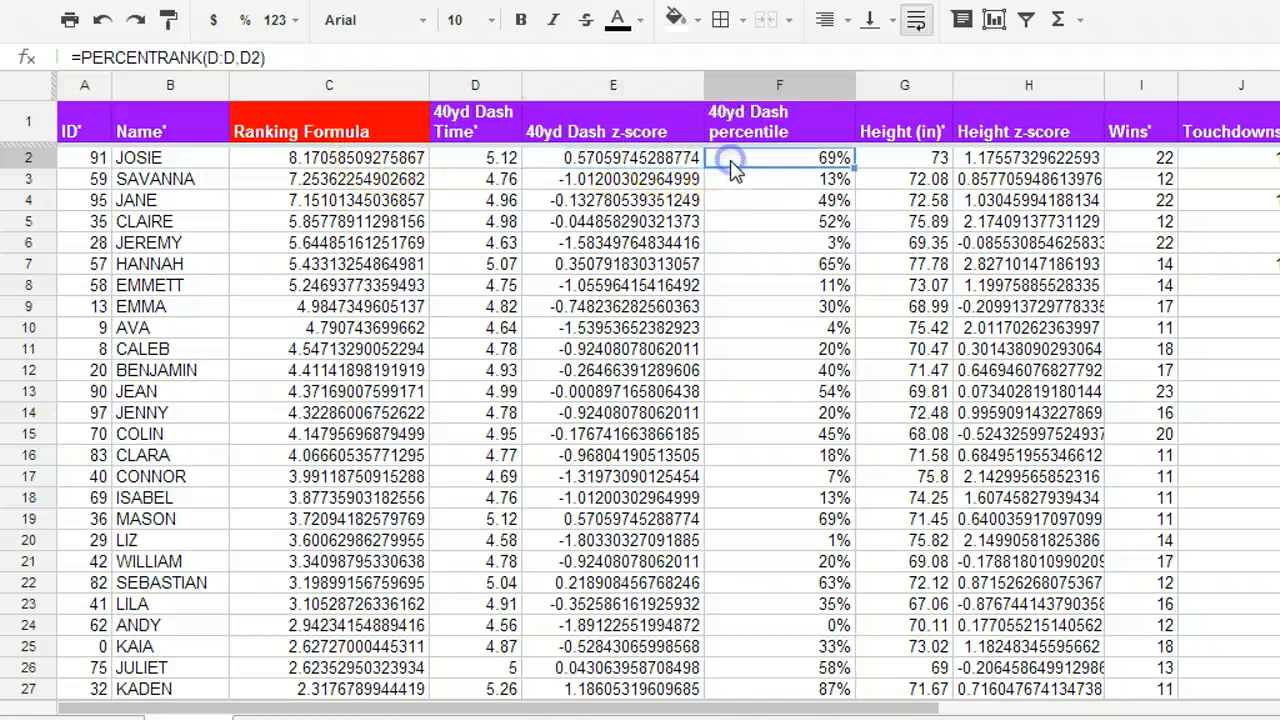